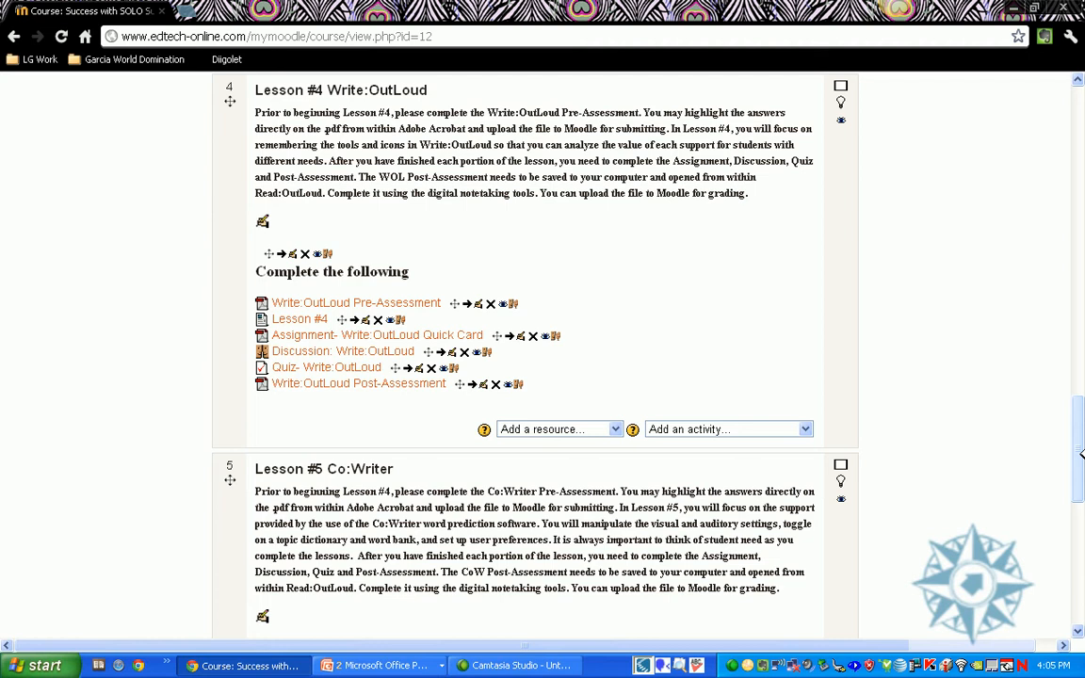
# - Launch SOLO6 from the Secondary Applications group
pyautogui.press('super')
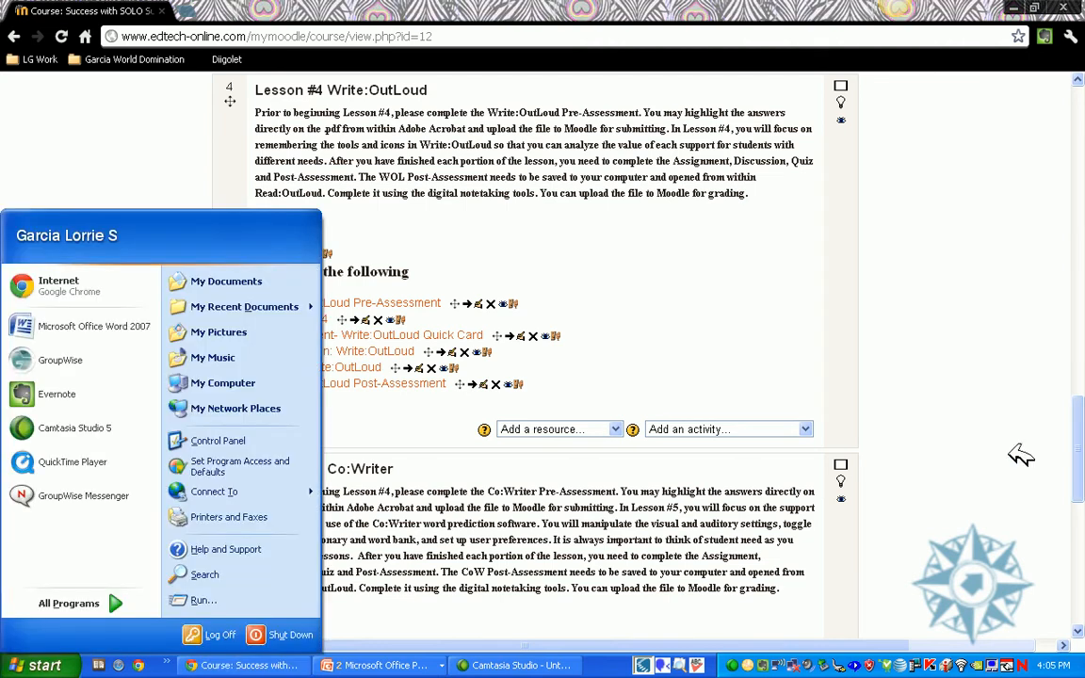
pyautogui.moveTo(120, 610)
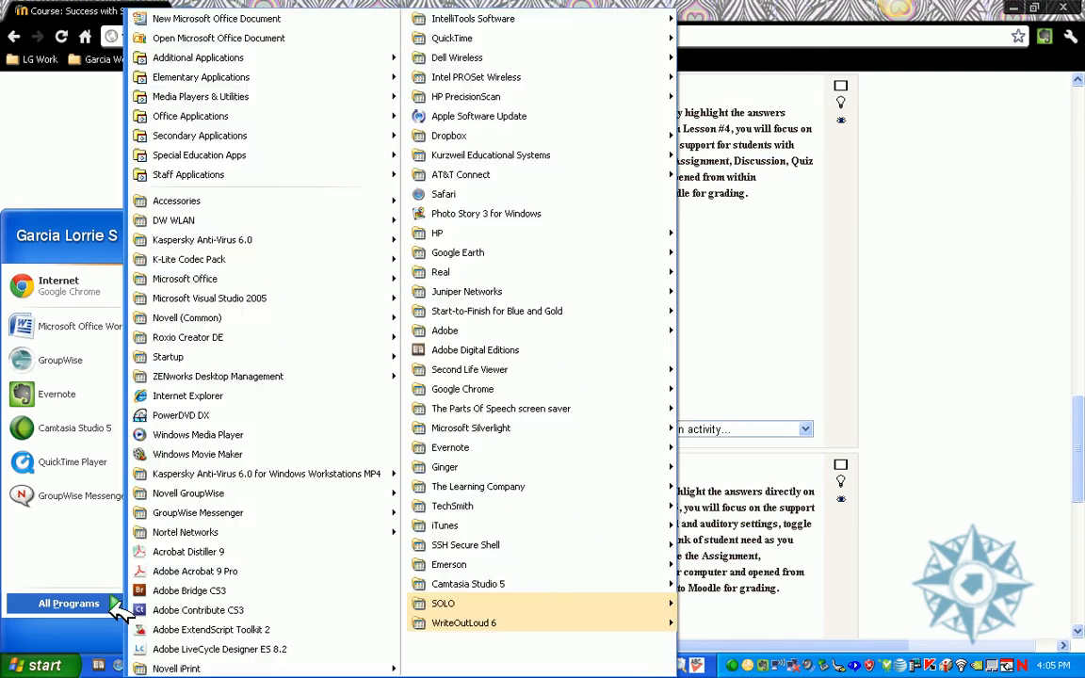
pyautogui.moveTo(368, 136)
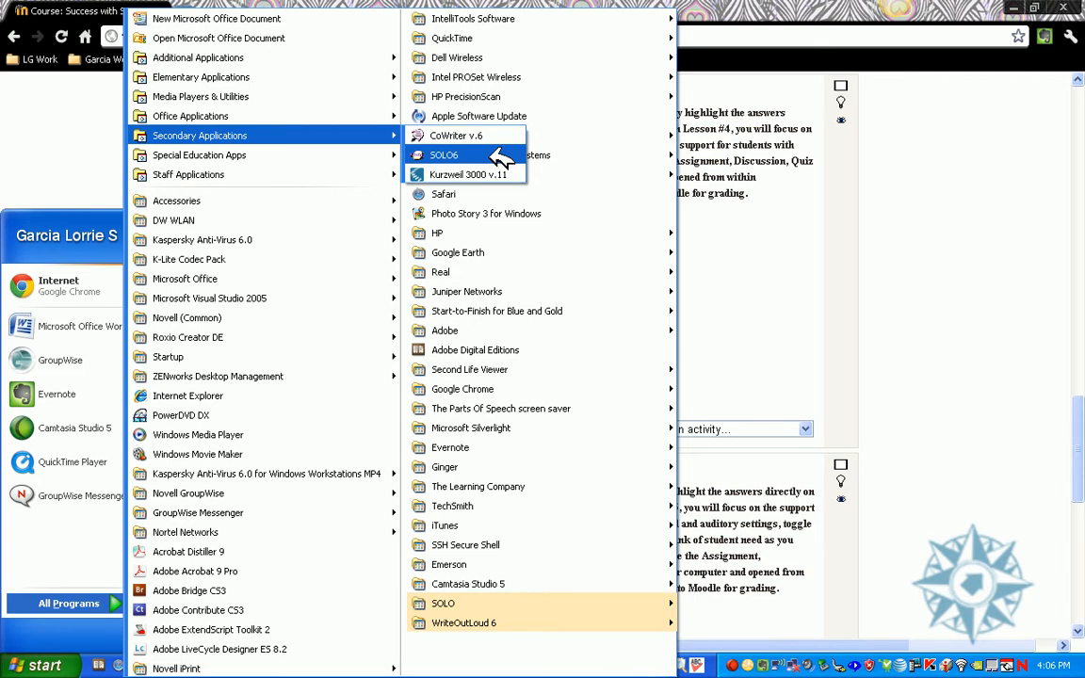
pyautogui.click(499, 159)
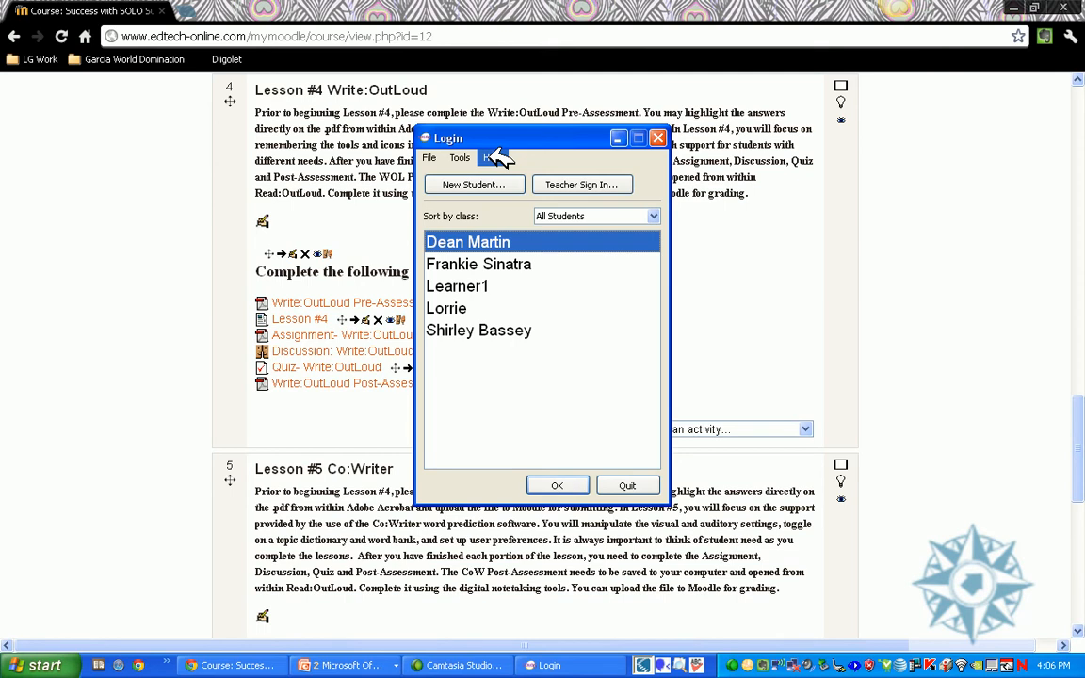
# - Log in with the teacher's own first-name student profile and start a new Write:OutLoud document
pyautogui.click(476, 308)
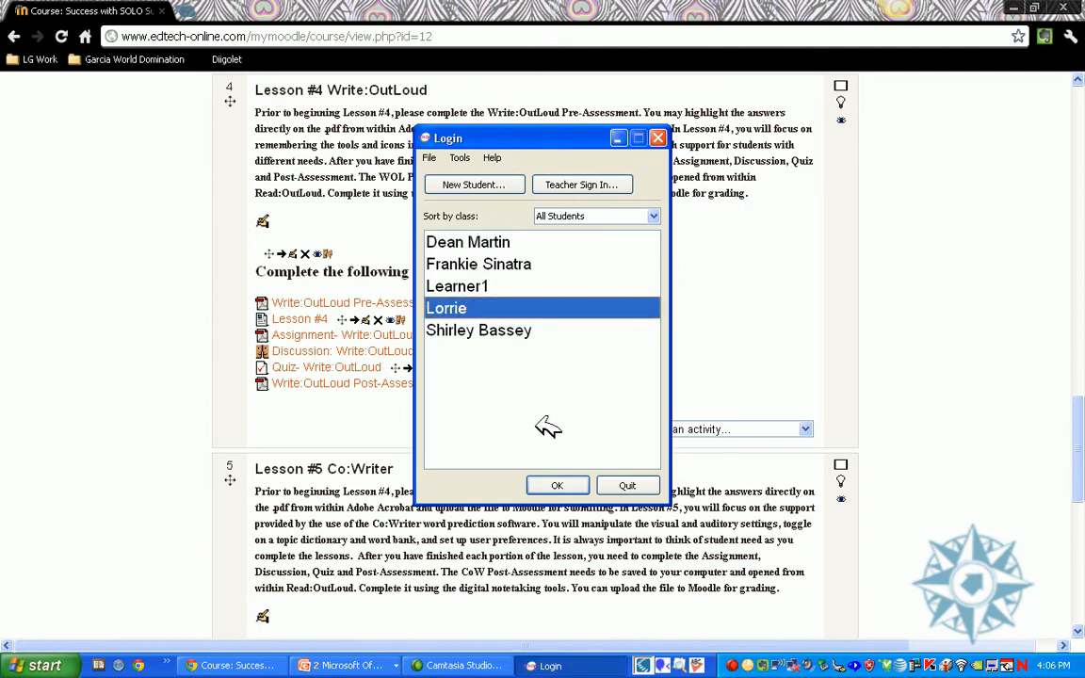
pyautogui.click(565, 486)
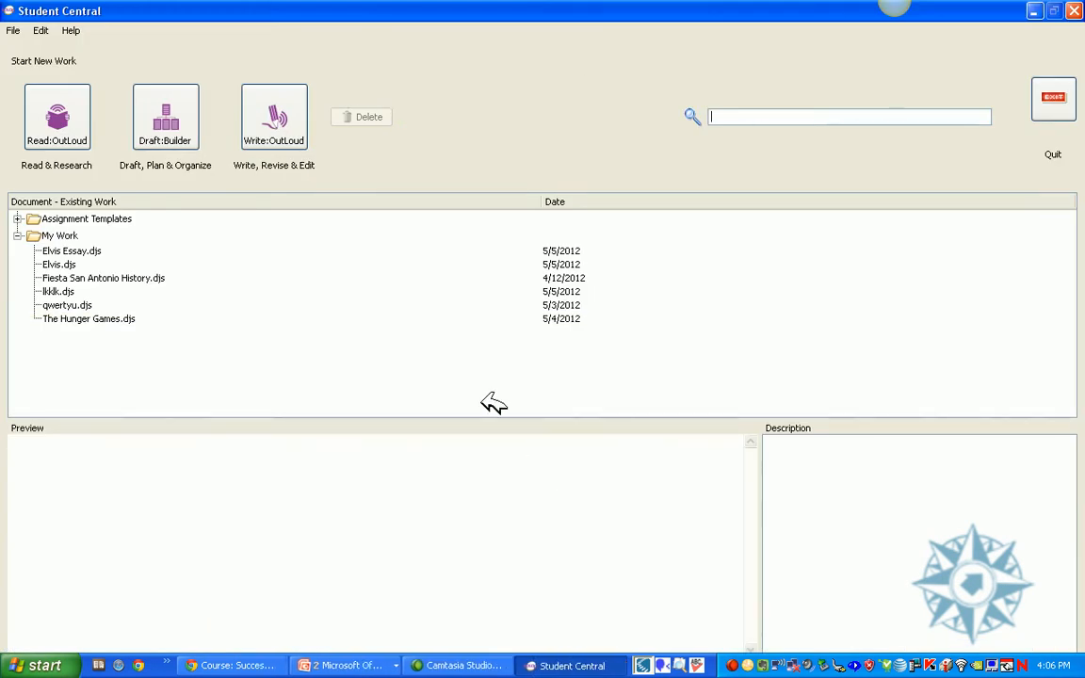
pyautogui.click(275, 116)
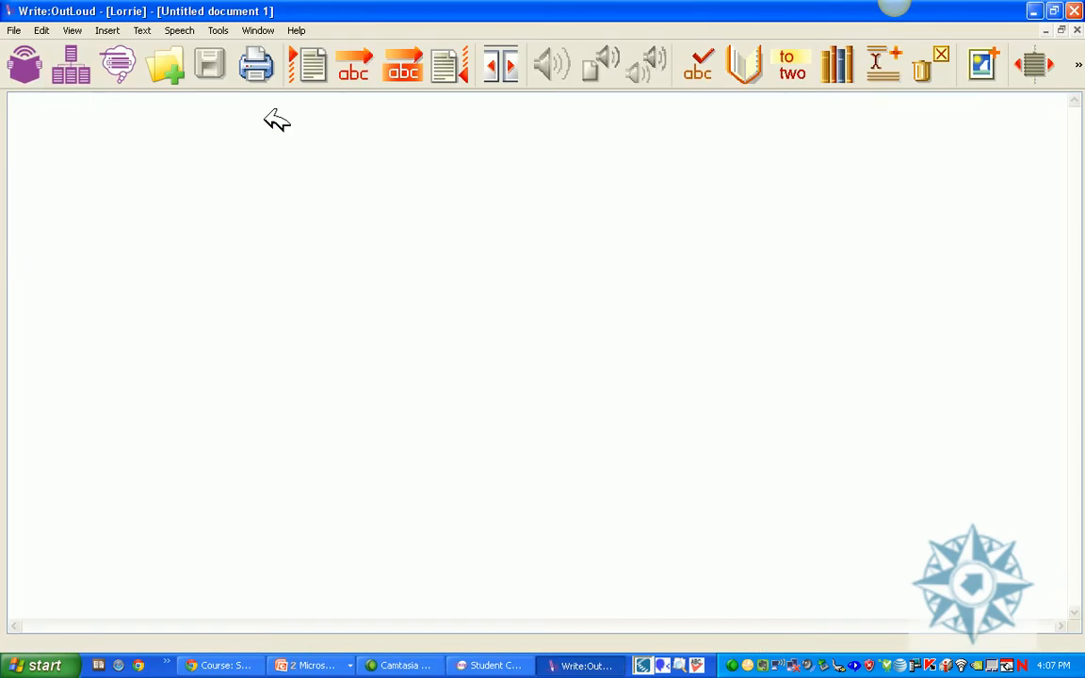
pyautogui.click(179, 30)
pyautogui.press('Down')
pyautogui.press('Return')
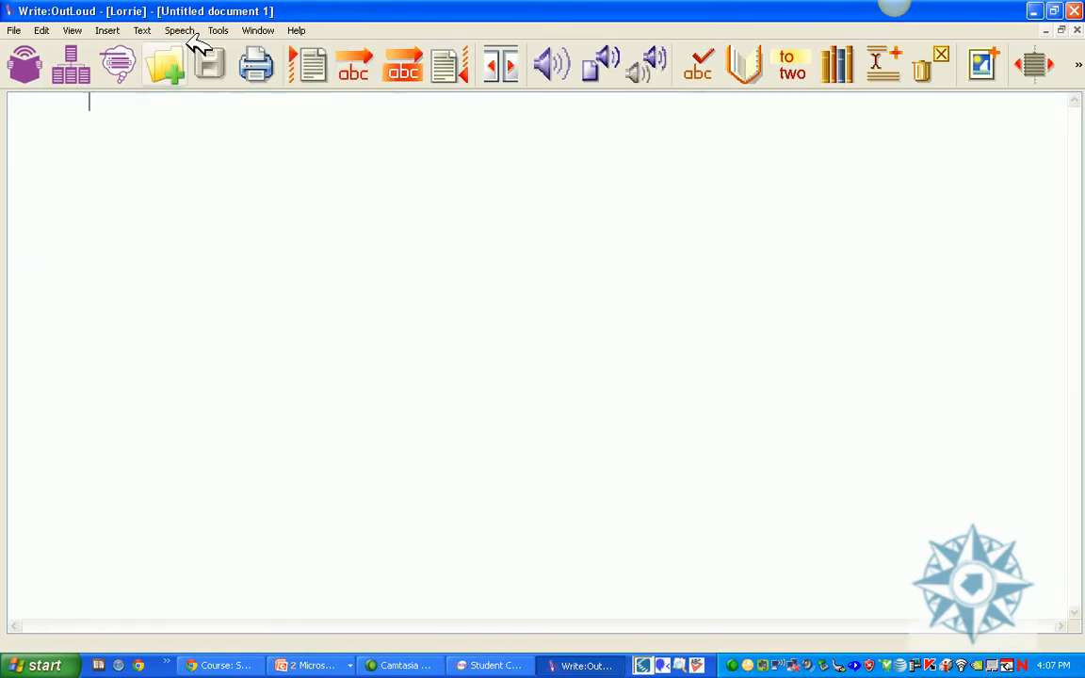
pyautogui.click(190, 29)
pyautogui.click(194, 44)
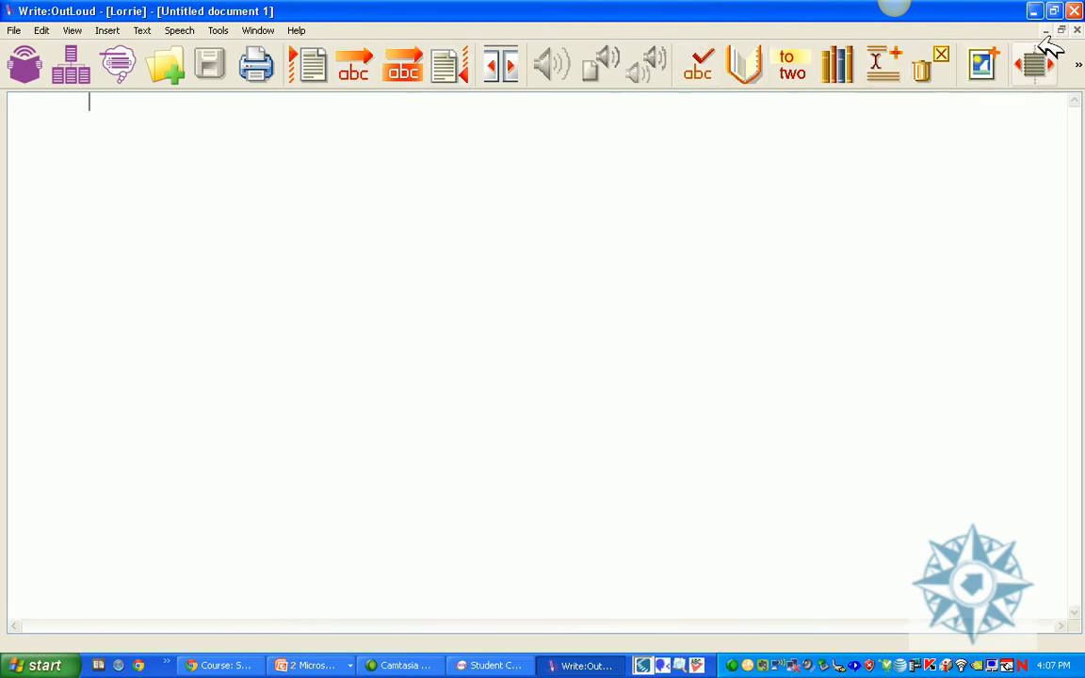
# - Reveal the hidden toolbar tools and review the available file and editing commands
pyautogui.click(1080, 64)
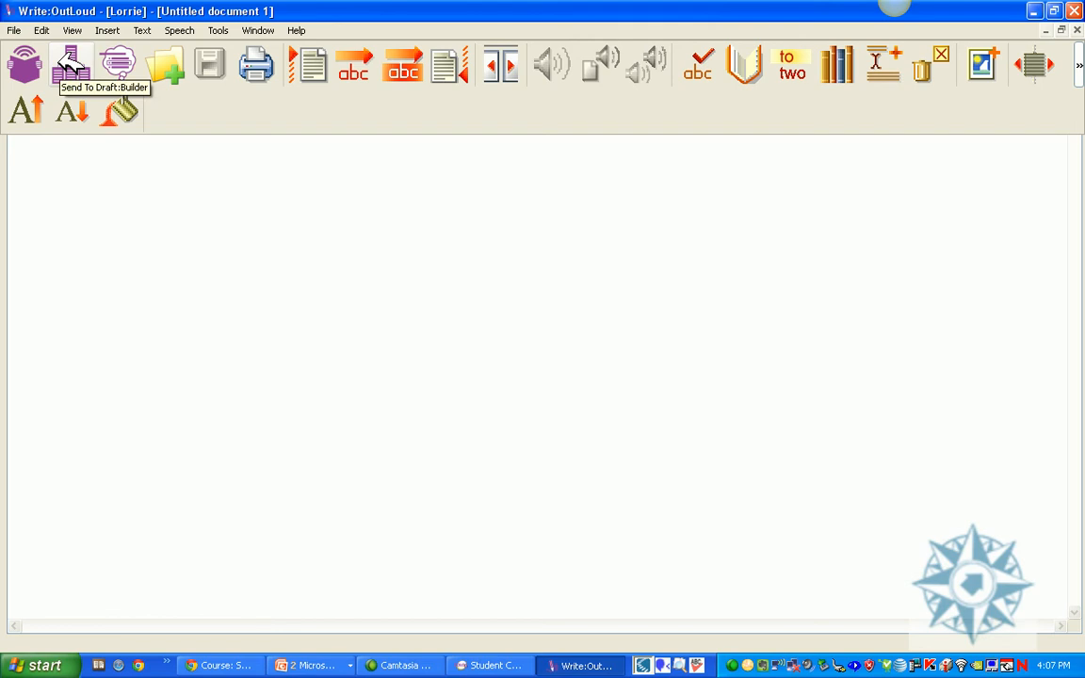
pyautogui.click(14, 30)
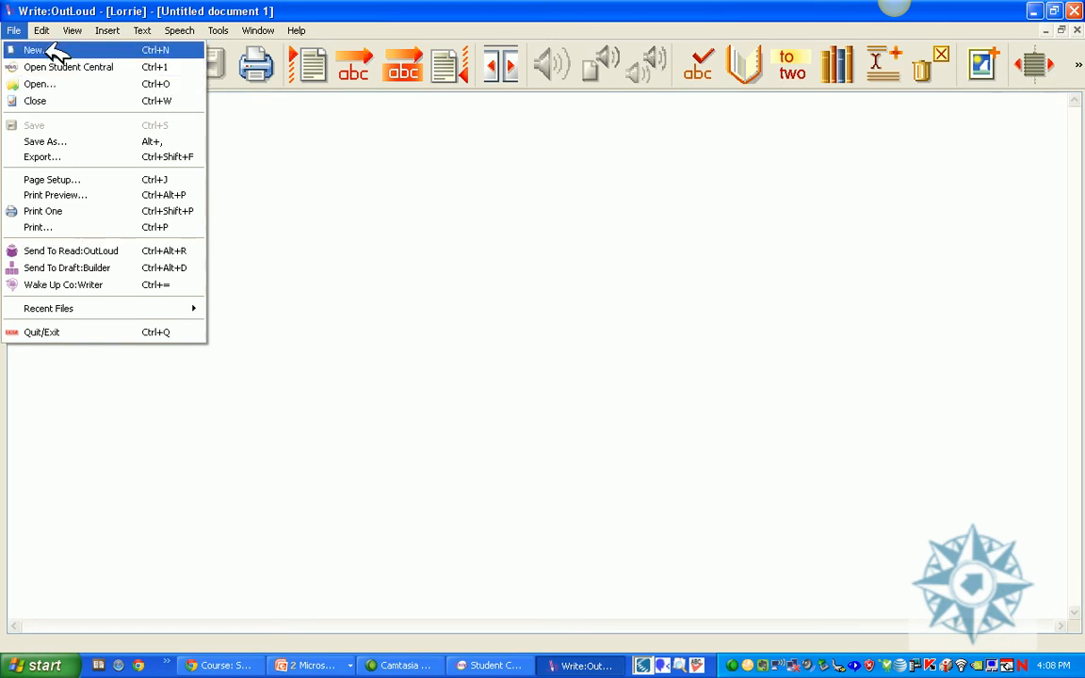
pyautogui.moveTo(53, 22)
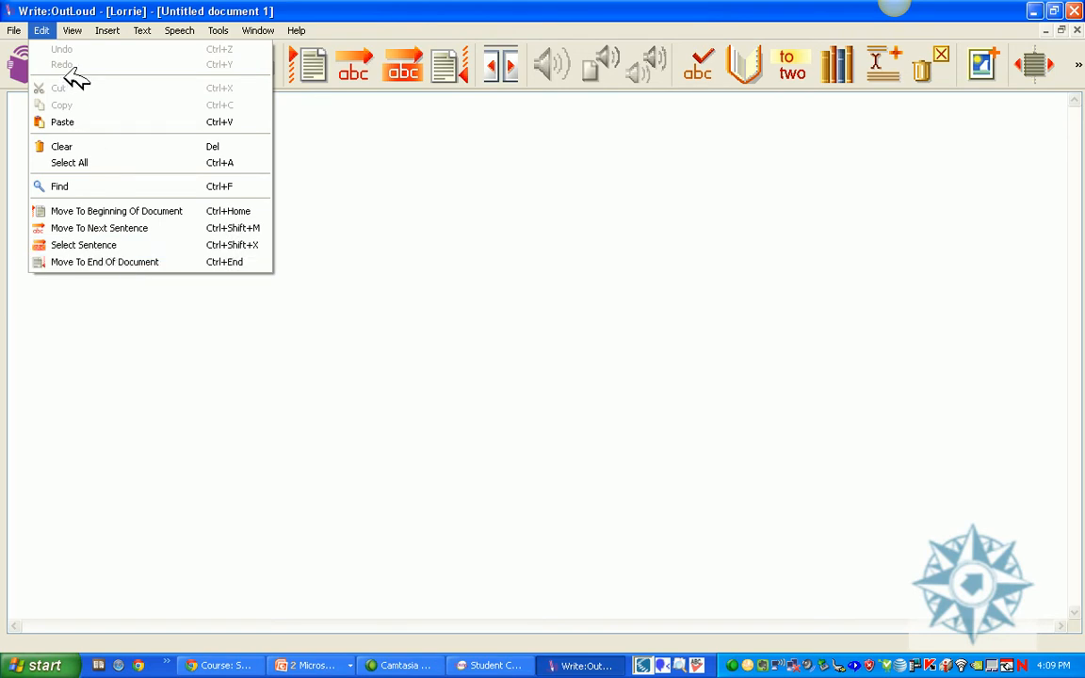
# - Switch the toolbar to its simple version and reduce it to the small size
pyautogui.moveTo(88, 28)
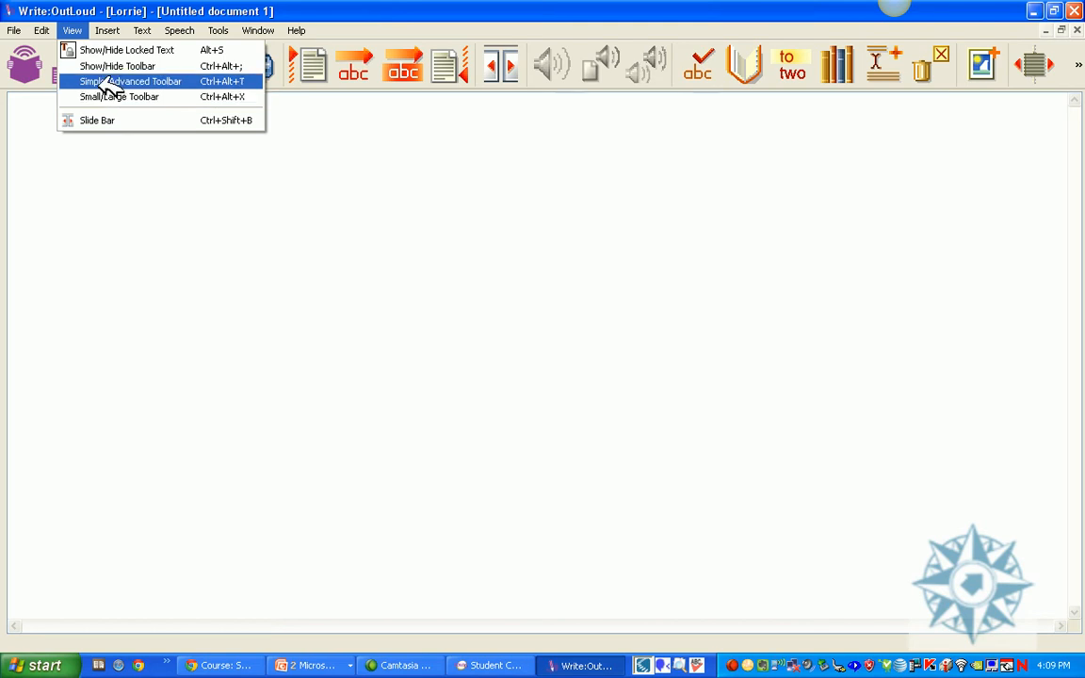
pyautogui.click(109, 82)
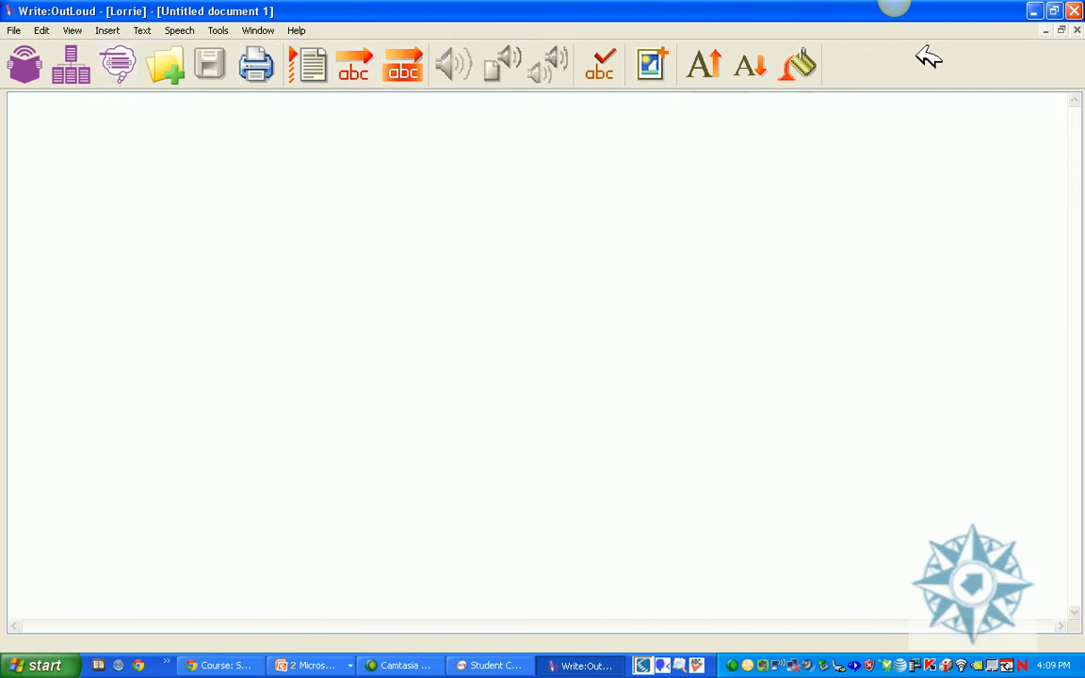
pyautogui.click(72, 30)
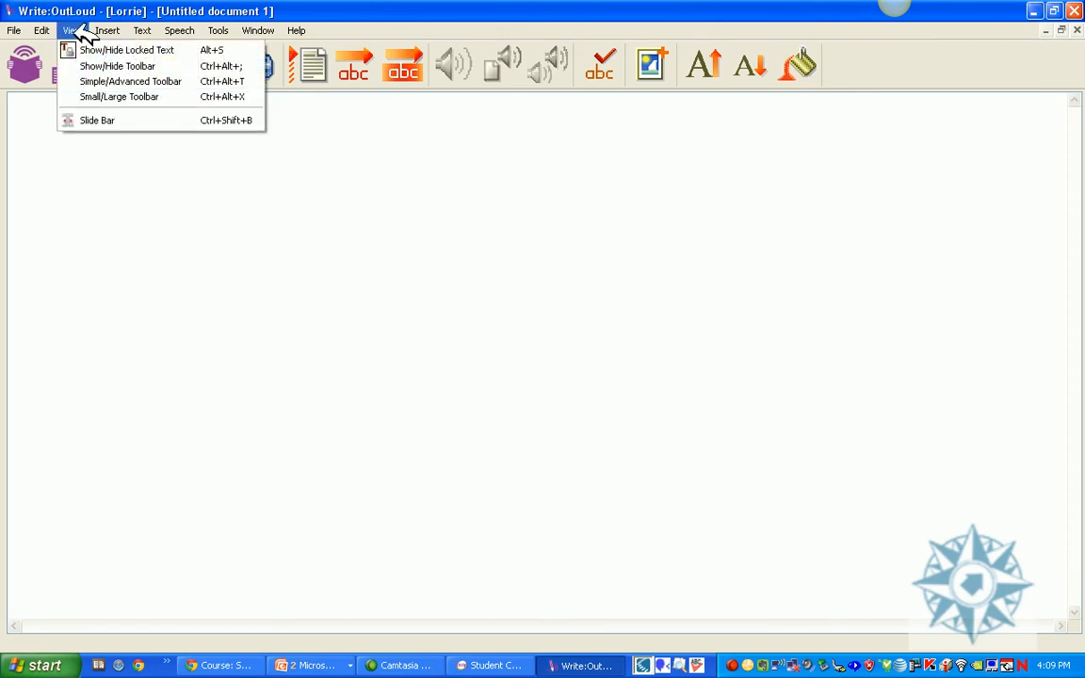
pyautogui.click(104, 97)
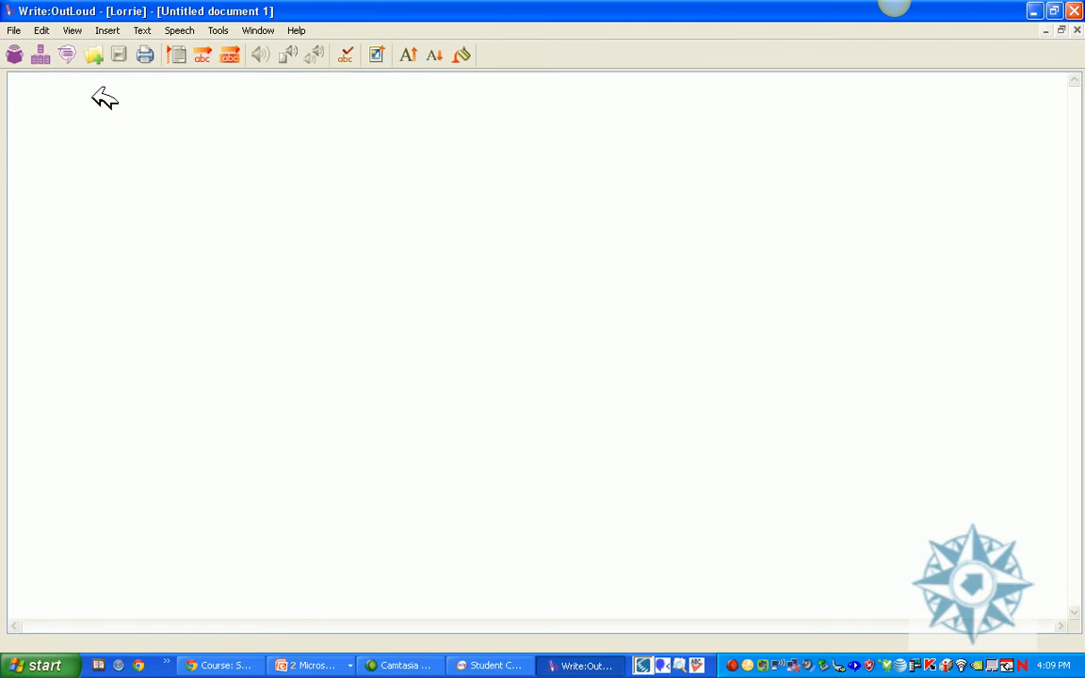
# - Restore the toolbar to its large size and advanced version
pyautogui.click(77, 30)
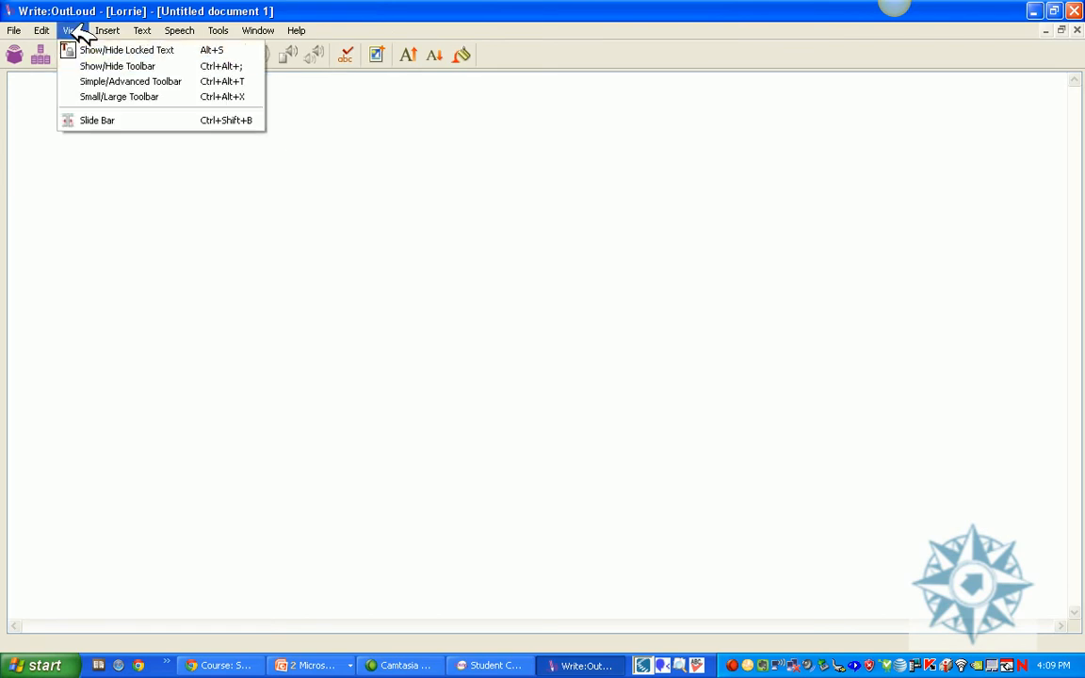
pyautogui.click(103, 97)
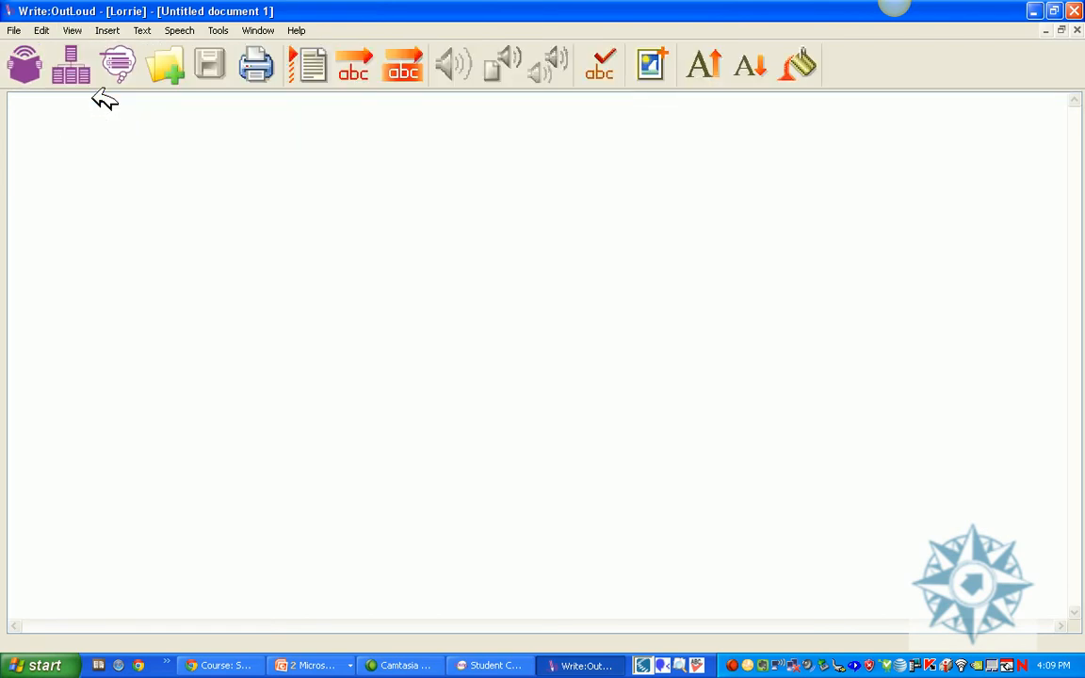
pyautogui.click(79, 30)
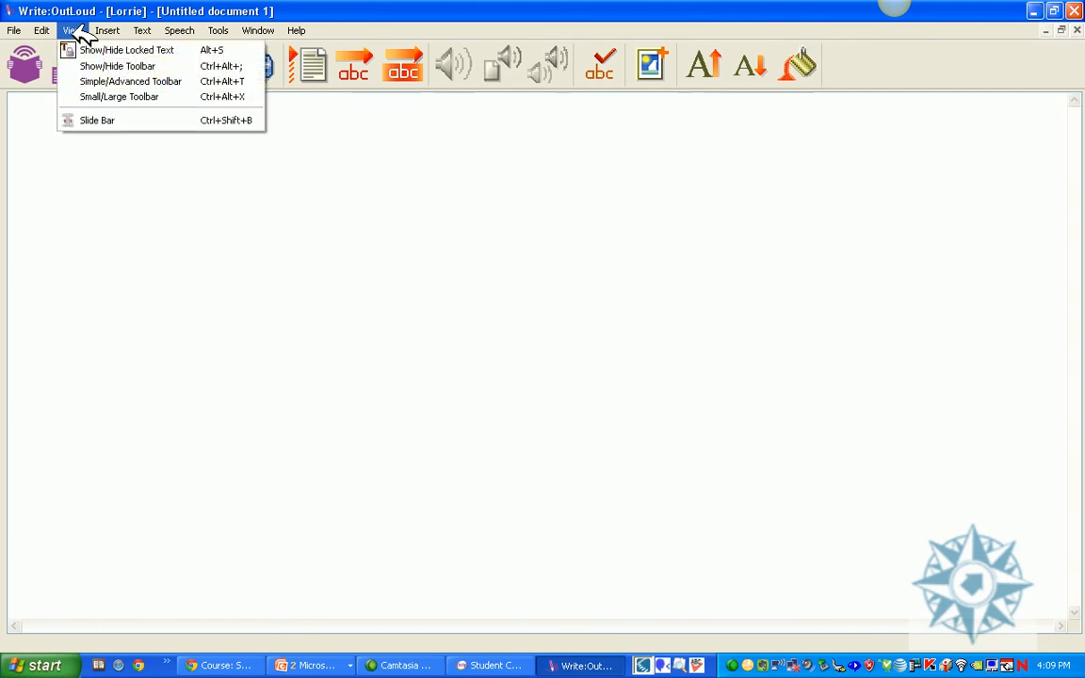
pyautogui.click(95, 81)
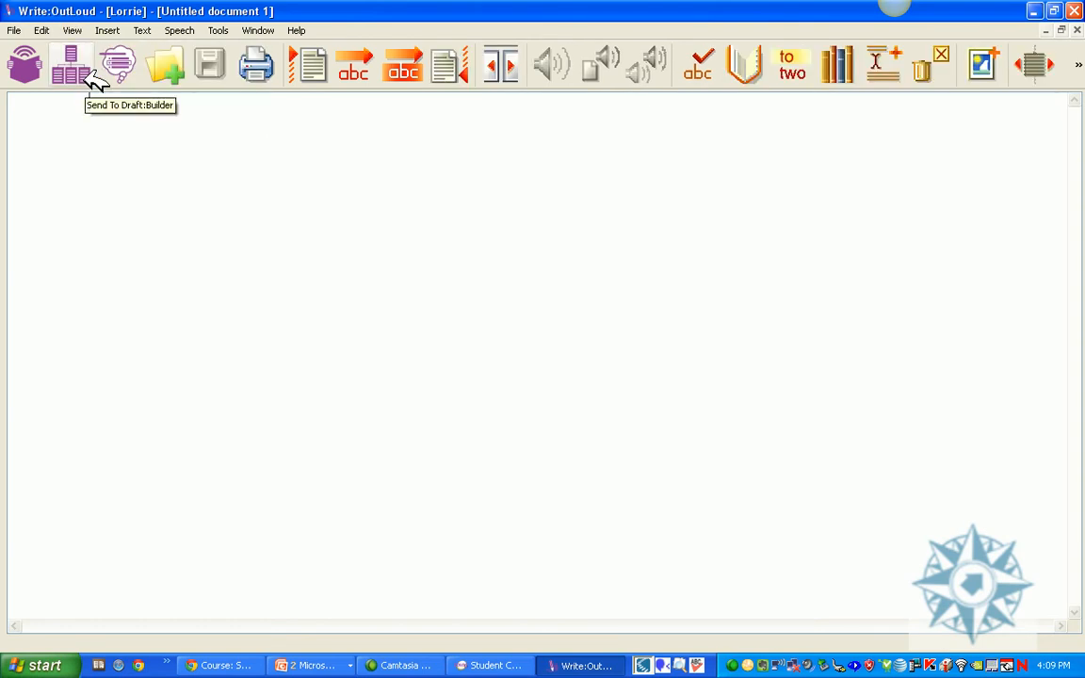
# - Set the document's background color to bright red
pyautogui.click(110, 31)
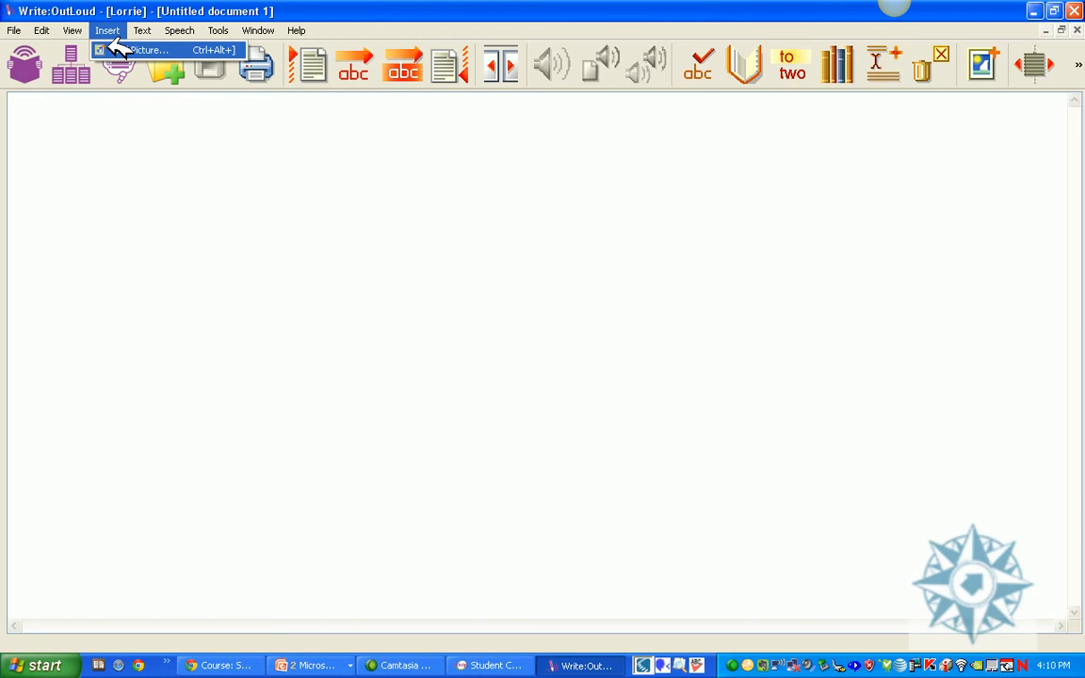
pyautogui.moveTo(145, 29)
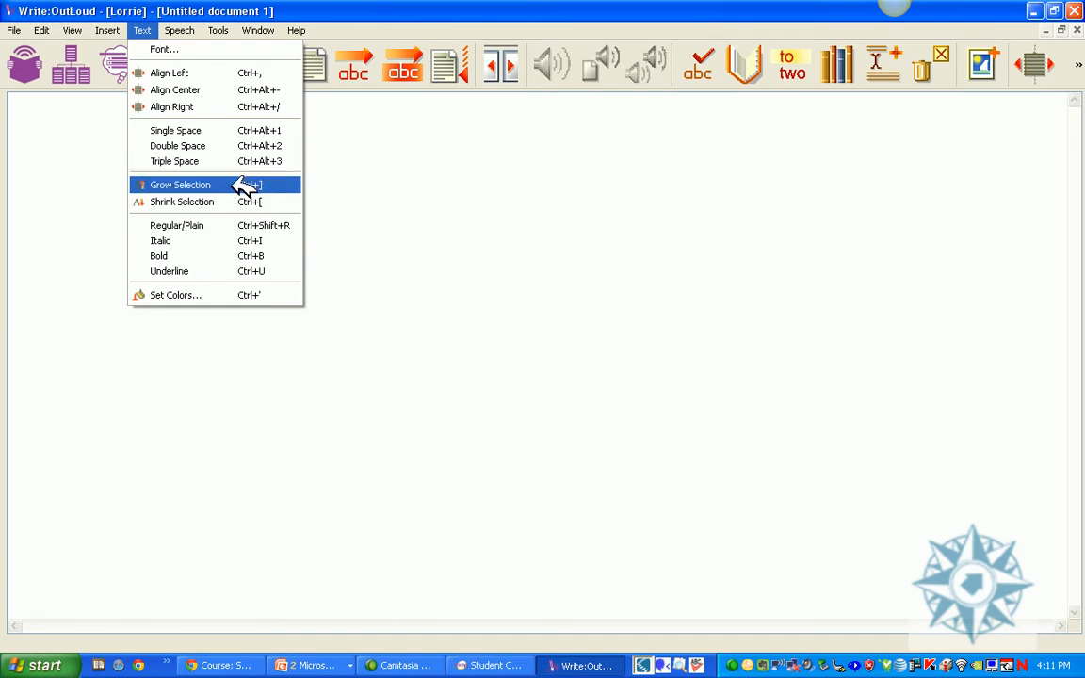
pyautogui.click(200, 296)
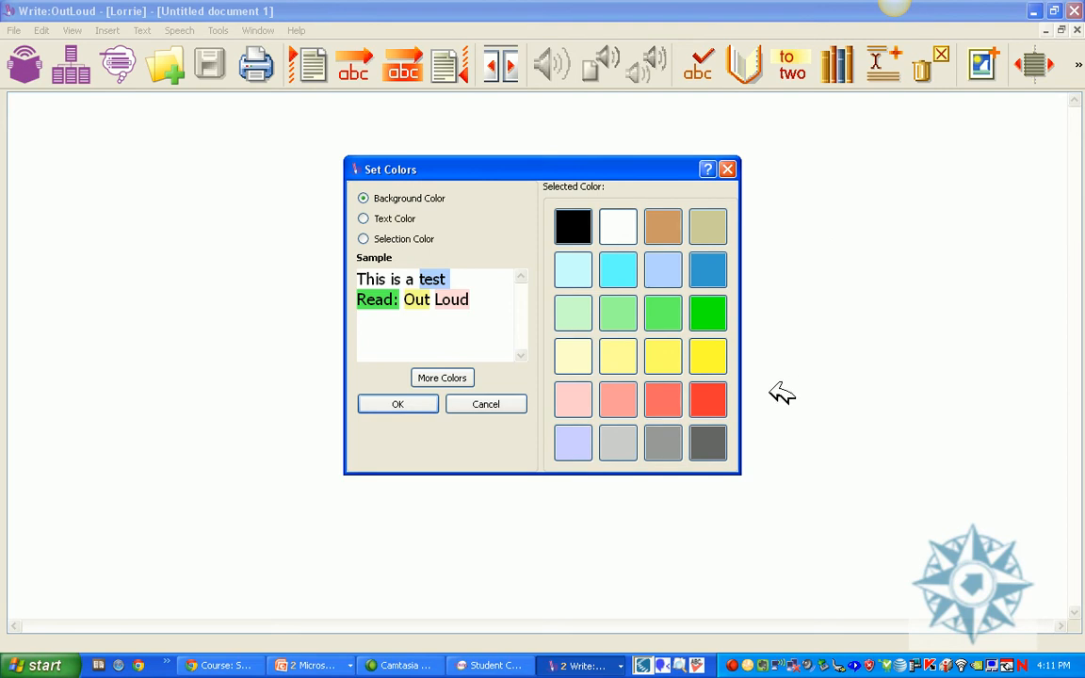
pyautogui.click(712, 403)
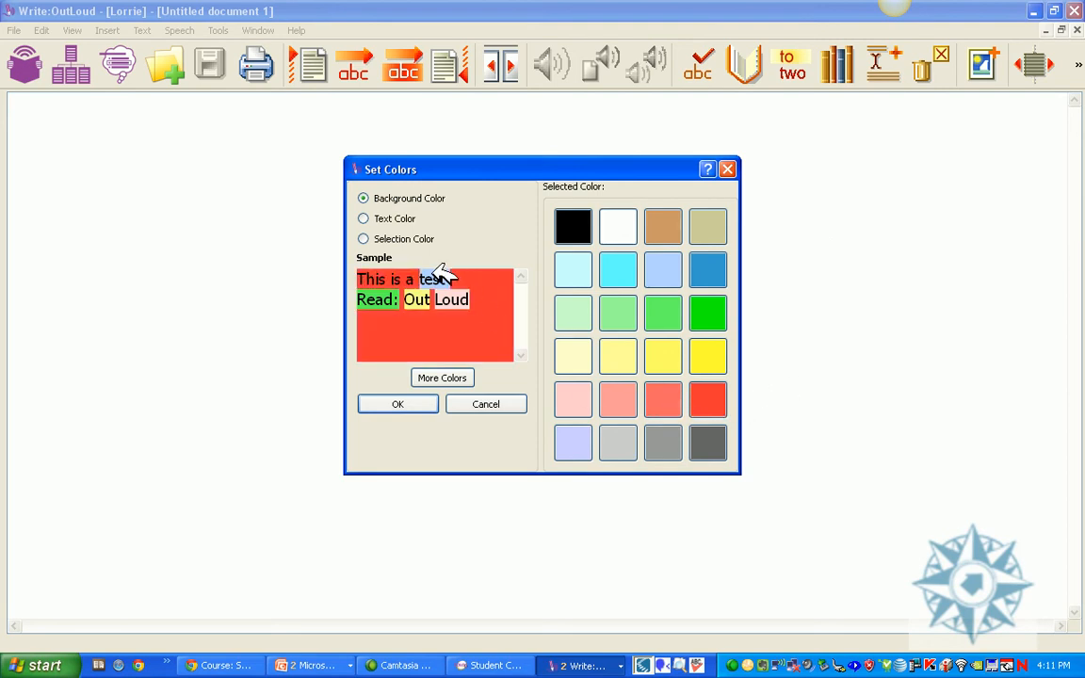
pyautogui.click(397, 404)
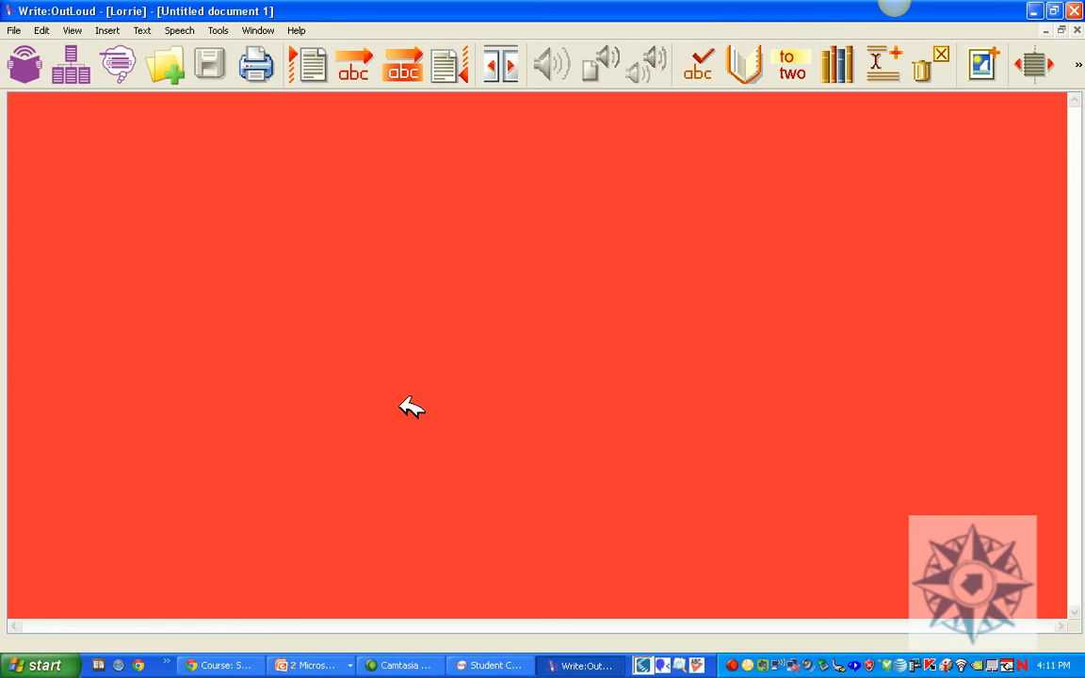
# - Write "Choosing the color of the background is not for my enjoyment as an educator..... it is all about the needs and preferences of the student."
pyautogui.write('Choosing the color')
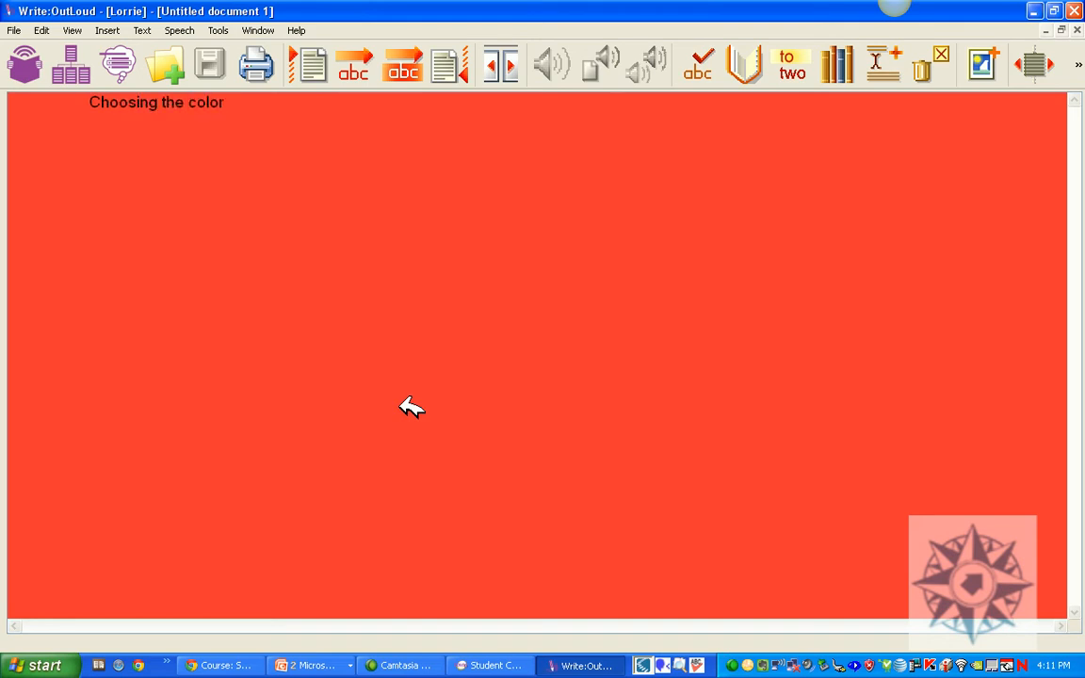
pyautogui.write(' of the background')
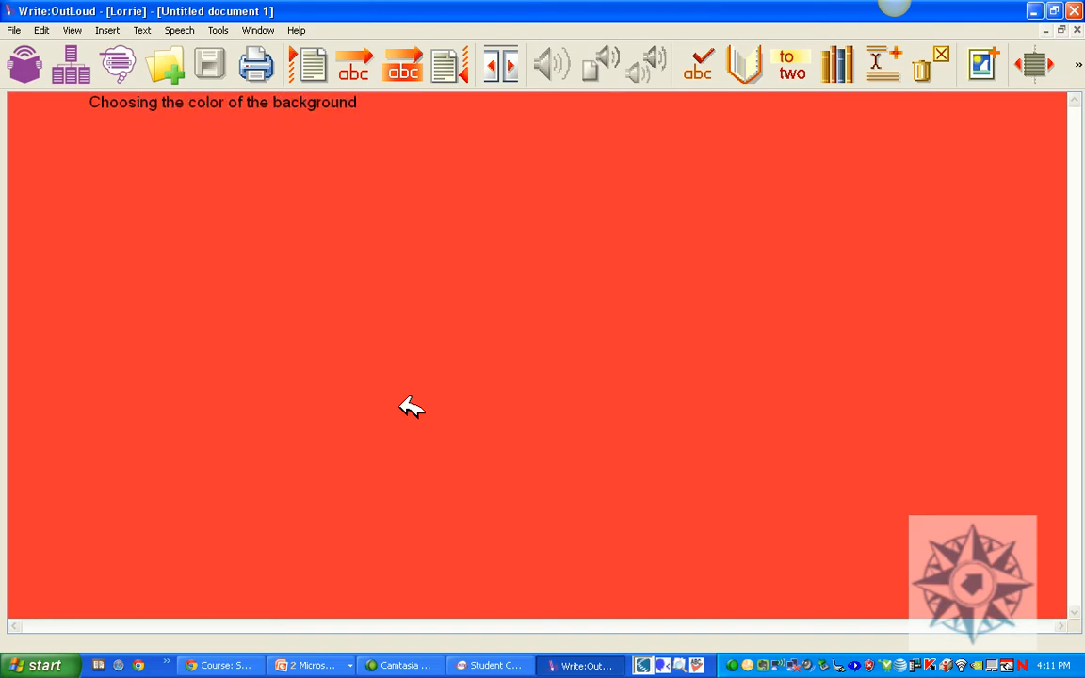
pyautogui.write(' is not for my ')
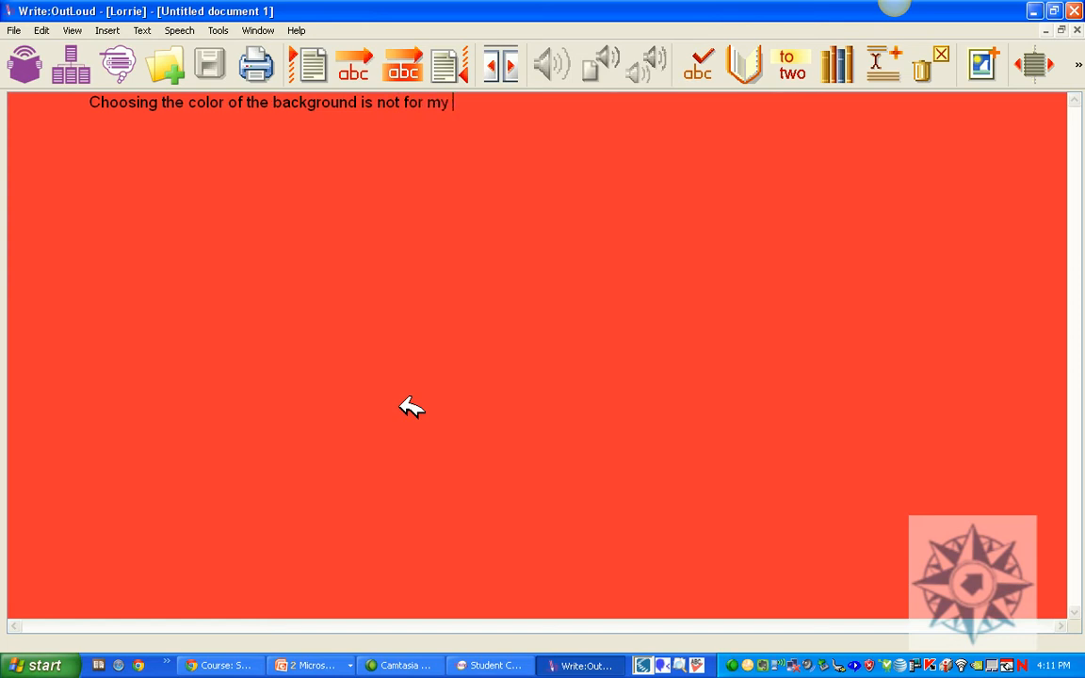
pyautogui.write('enjoyment as an')
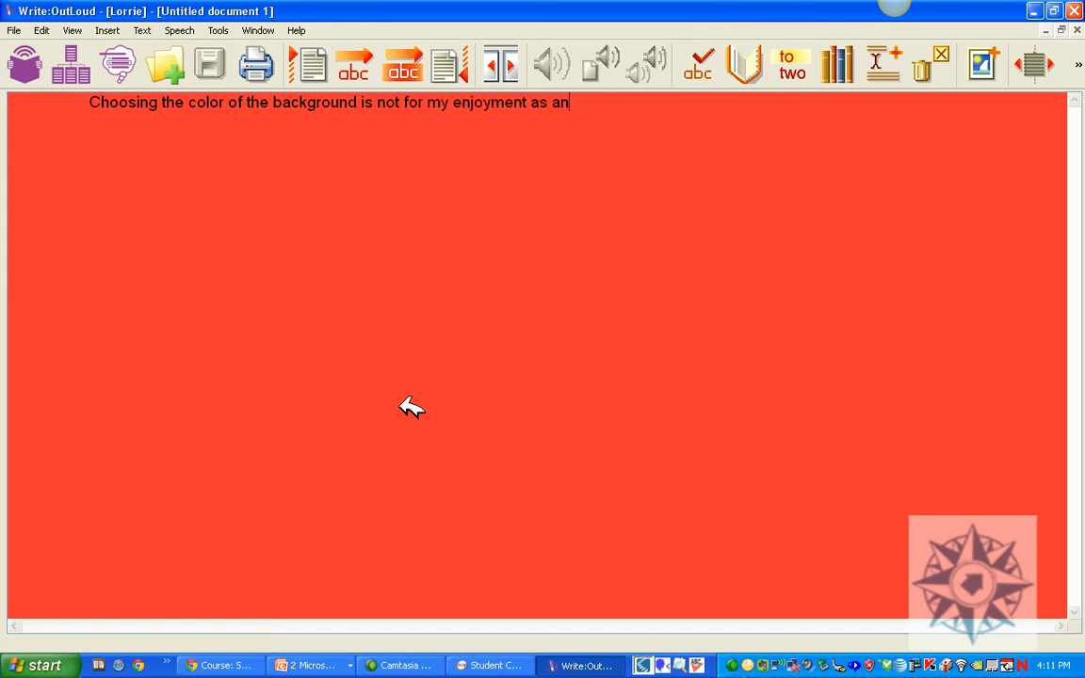
pyautogui.write(' educator..... it is all baout the')
pyautogui.press('BackSpace')
pyautogui.press('BackSpace')
pyautogui.press('BackSpace')
pyautogui.press('BackSpace')
pyautogui.press('BackSpace')
pyautogui.press('BackSpace')
pyautogui.press('BackSpace')
pyautogui.press('BackSpace')
pyautogui.press('BackSpace')
pyautogui.write('about the needs and preferences of the student.')
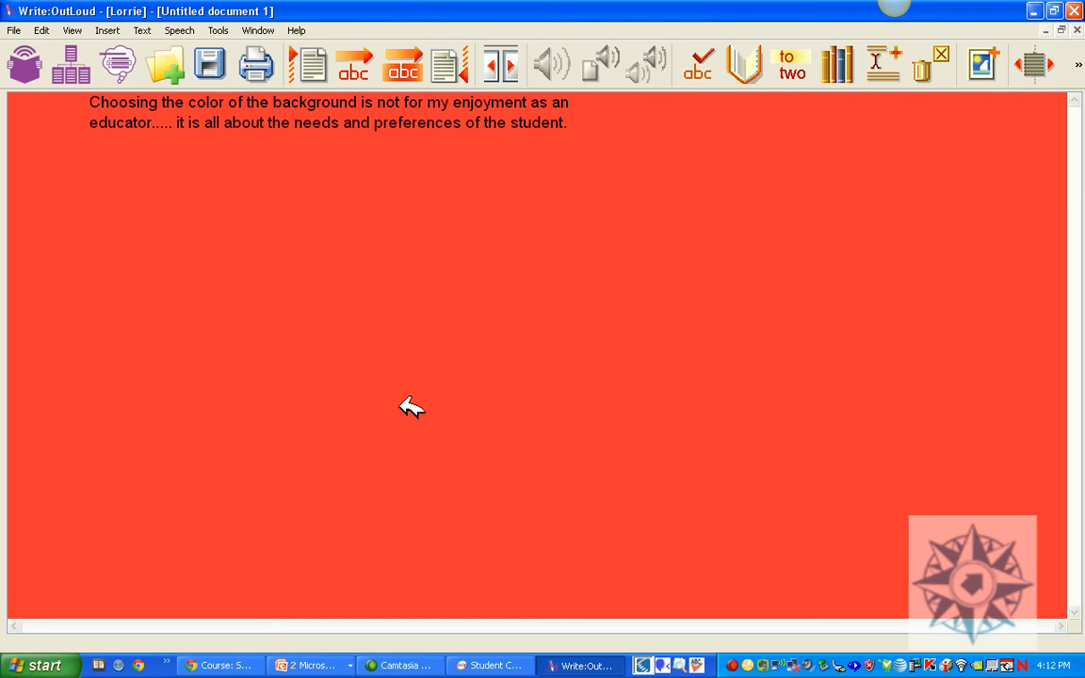
# - Change the document's background color to light lavender, trying light blue first
pyautogui.click(147, 28)
pyautogui.click(201, 295)
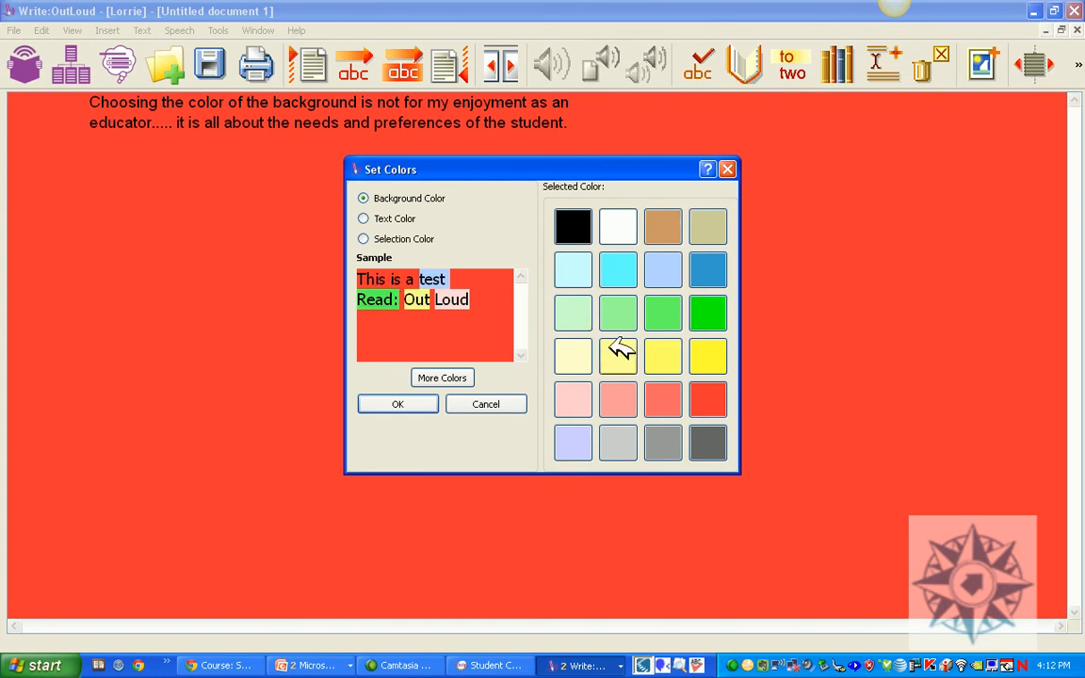
pyautogui.click(680, 267)
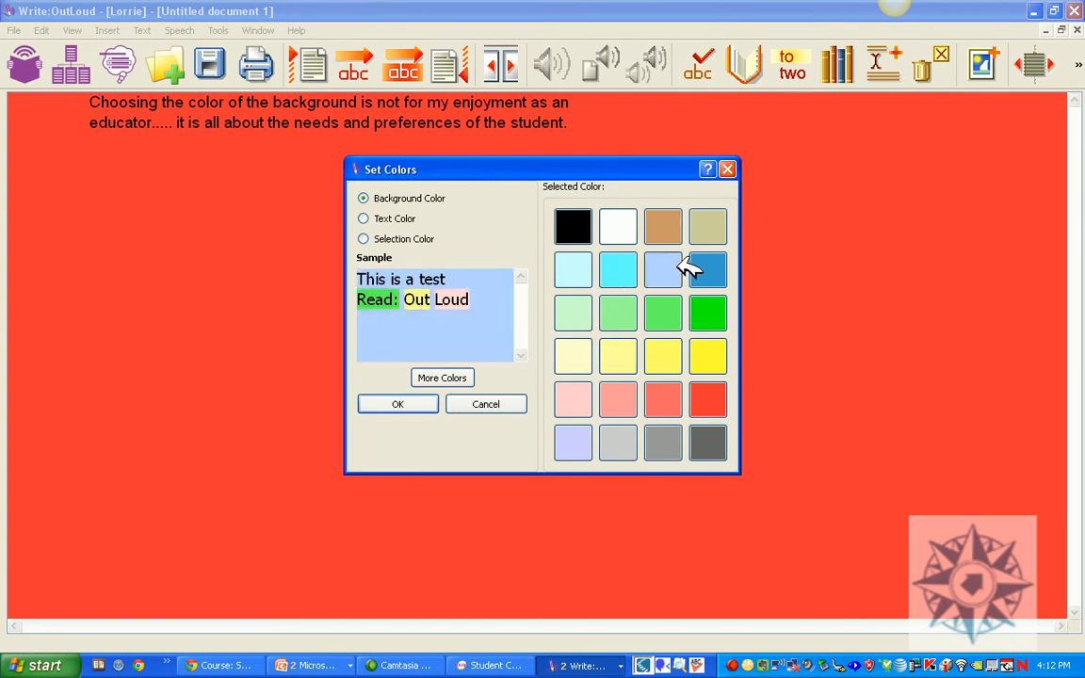
pyautogui.click(574, 442)
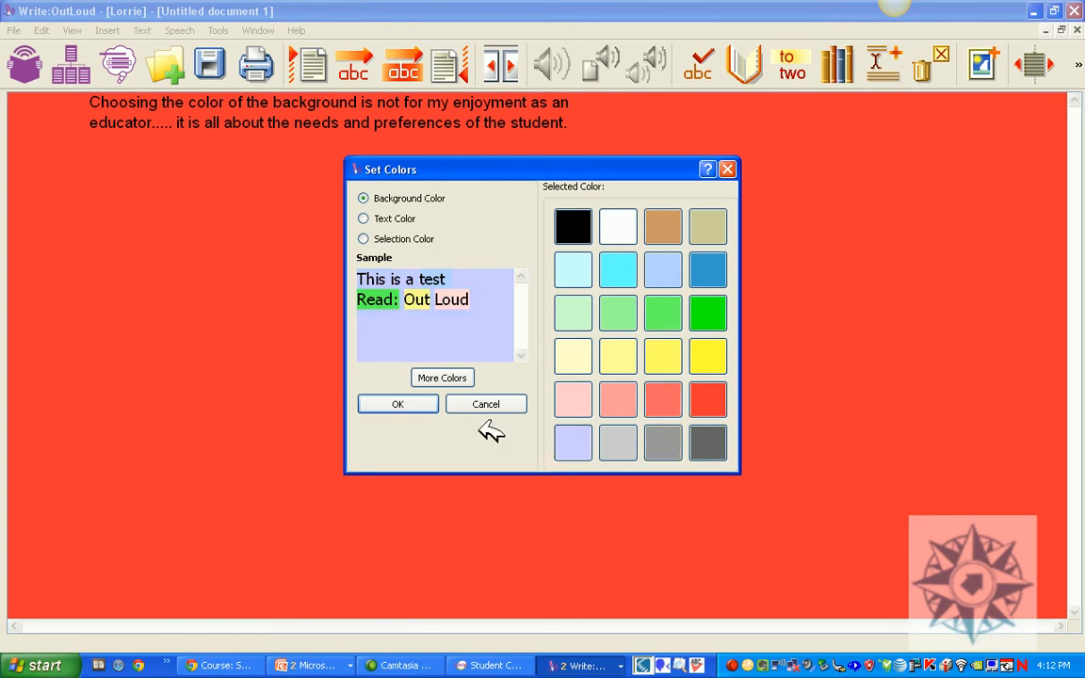
pyautogui.click(415, 405)
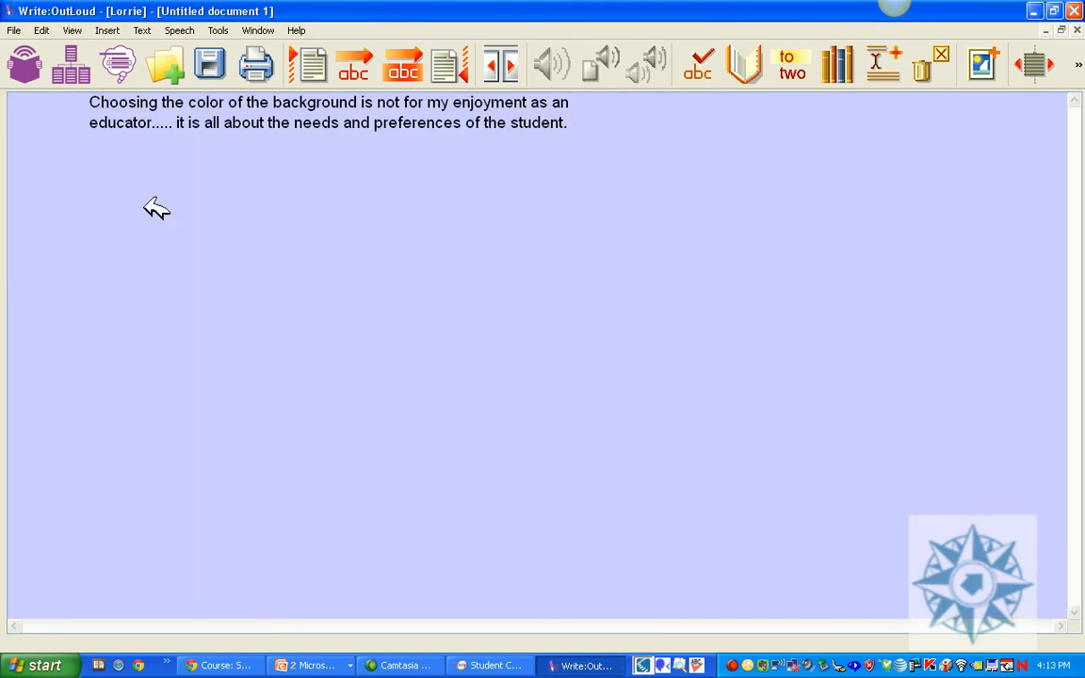
# - Delete the sentence about background colors and set the document's background color to pale yellow
pyautogui.moveTo(88, 101); pyautogui.dragTo(563, 120)
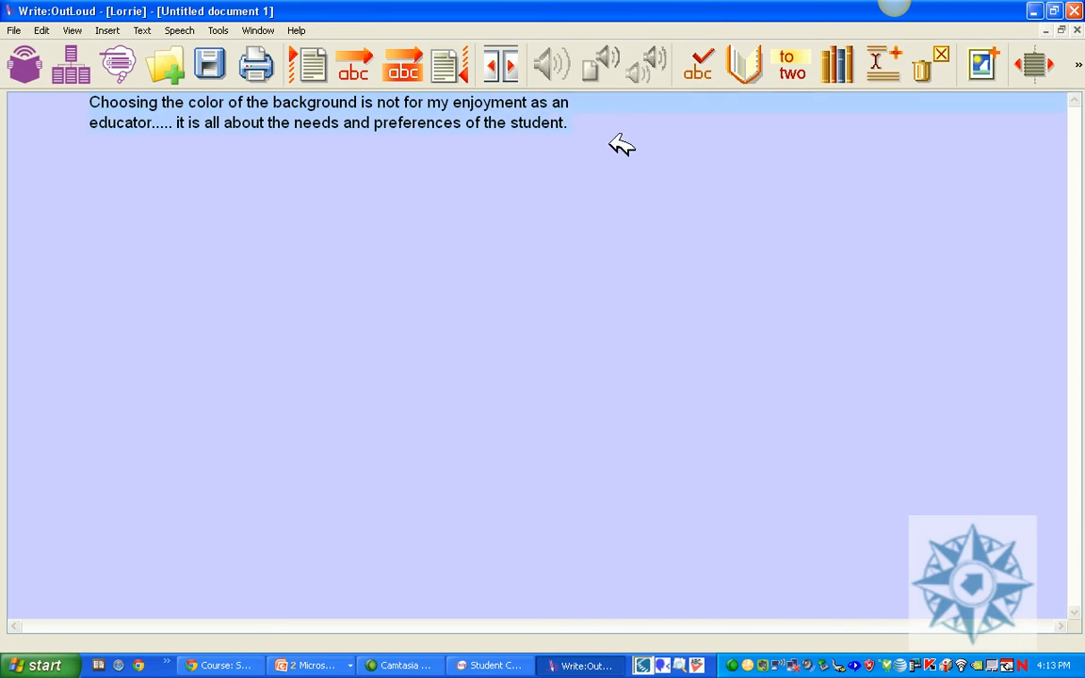
pyautogui.press('Delete')
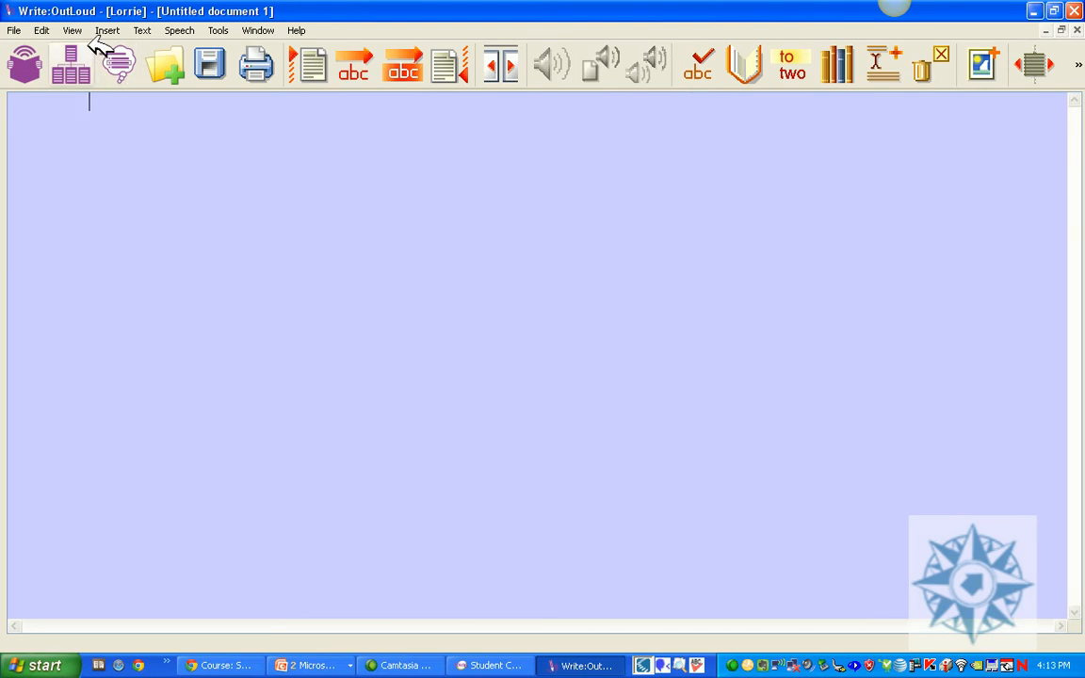
pyautogui.click(141, 30)
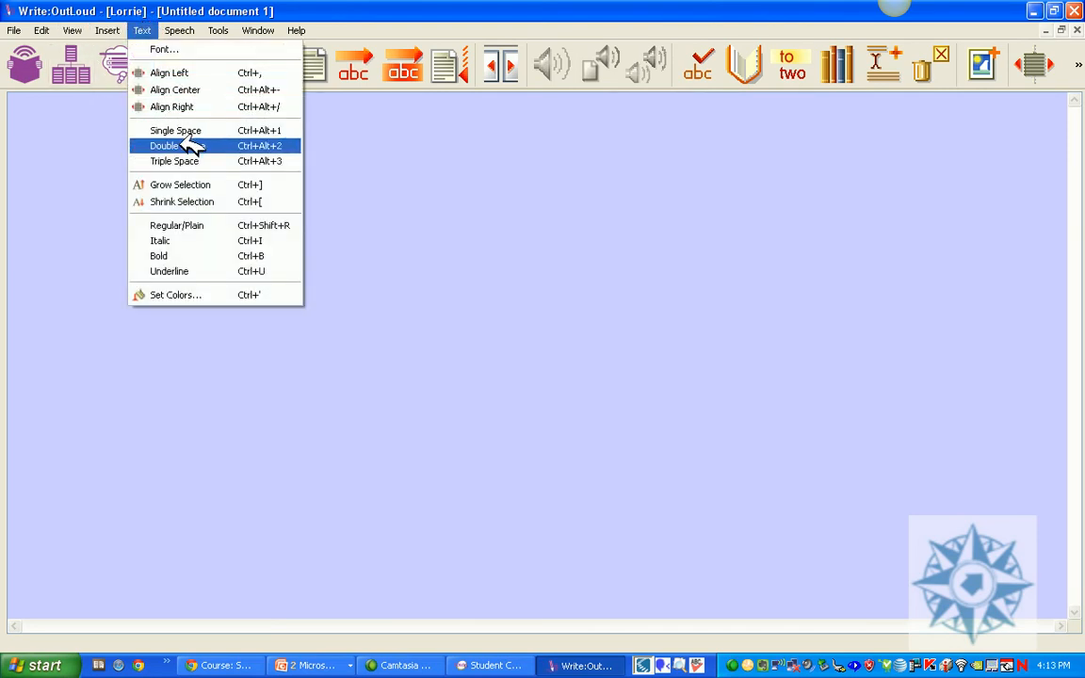
pyautogui.click(208, 294)
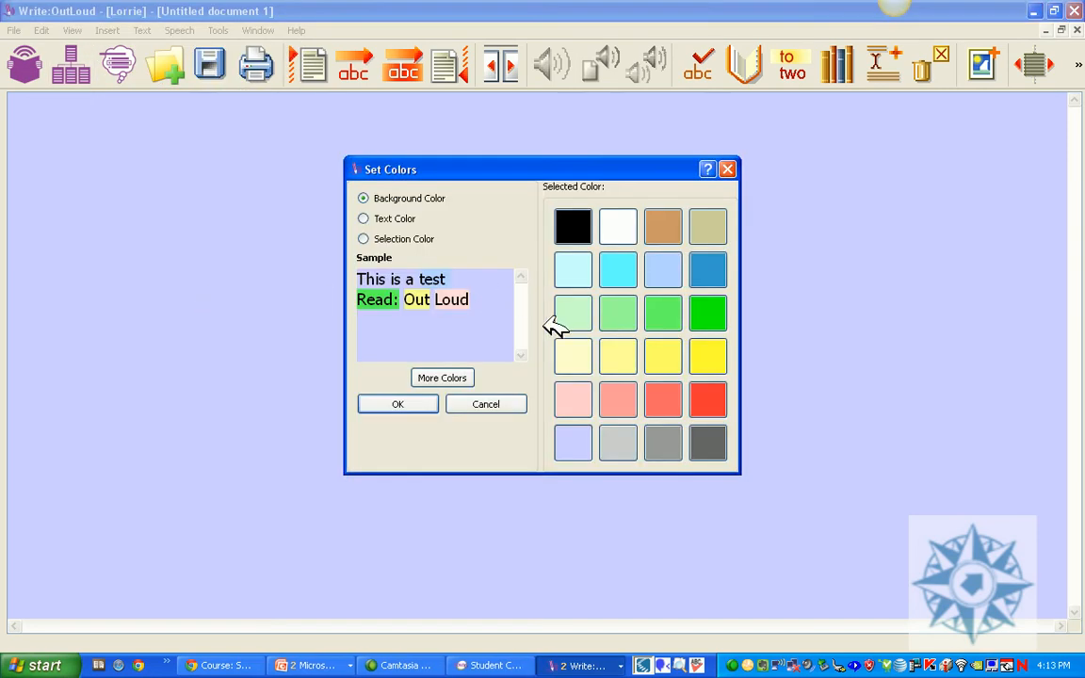
pyautogui.click(573, 356)
pyautogui.click(405, 405)
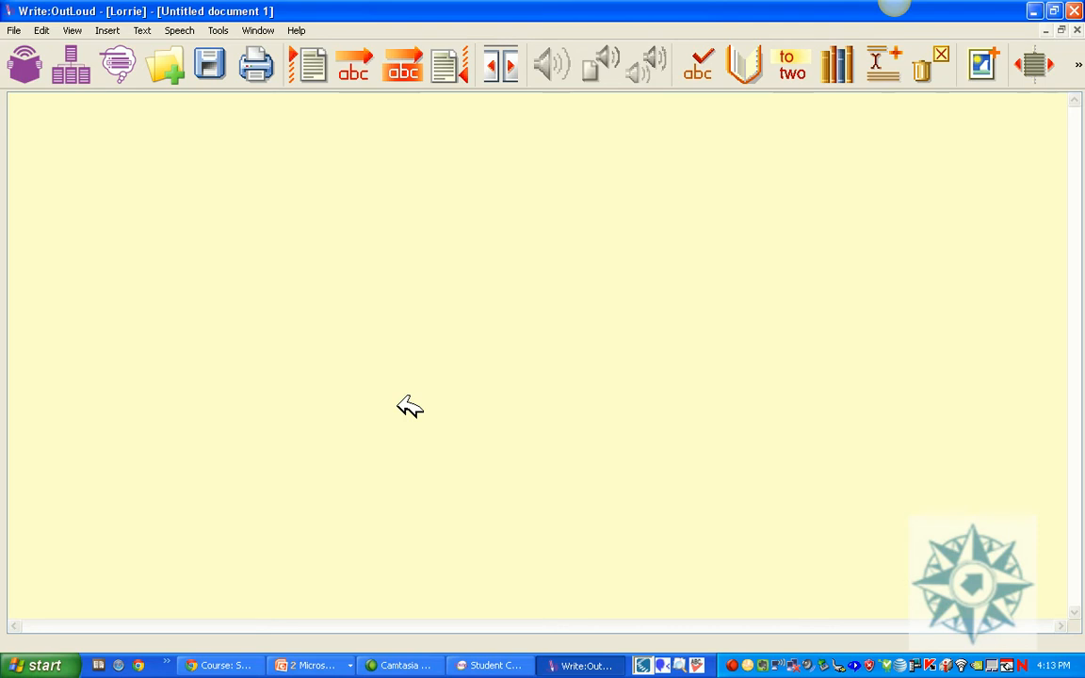
# - Review the available voices and the speech rate in the voice settings, keeping Heather22k at rate 0
pyautogui.click(187, 29)
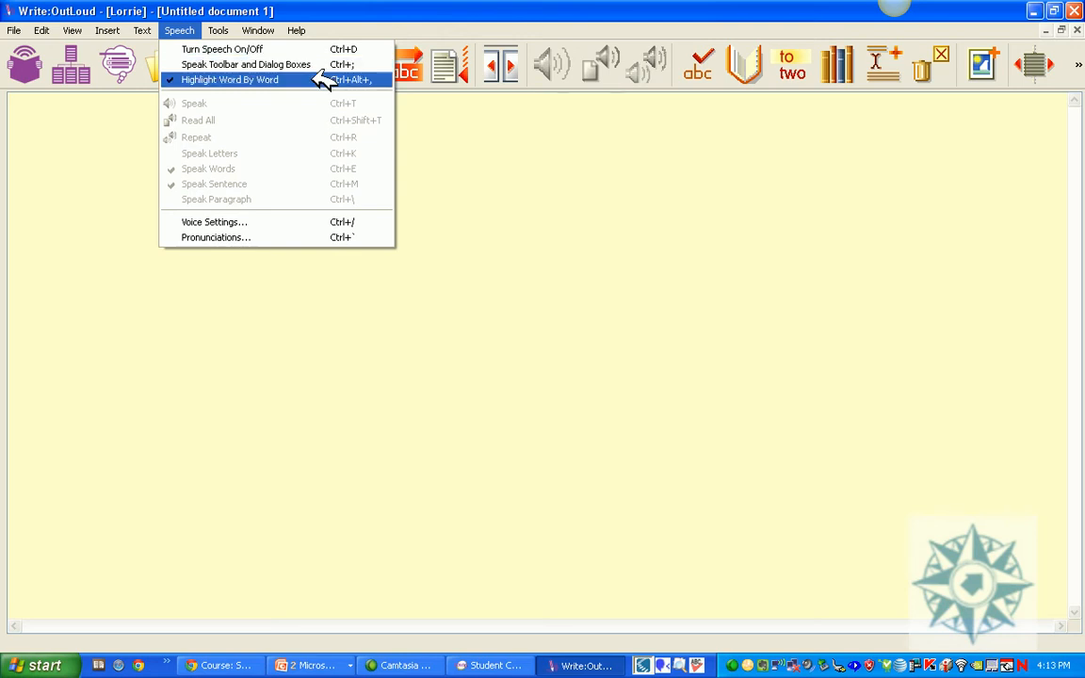
pyautogui.click(293, 223)
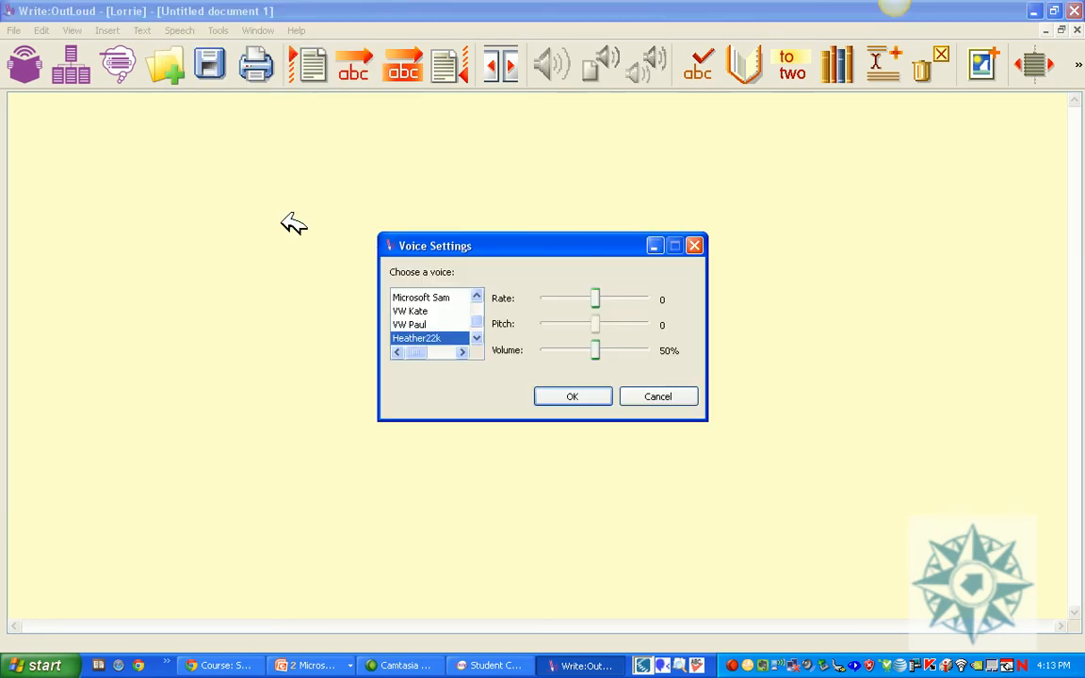
pyautogui.click(476, 331)
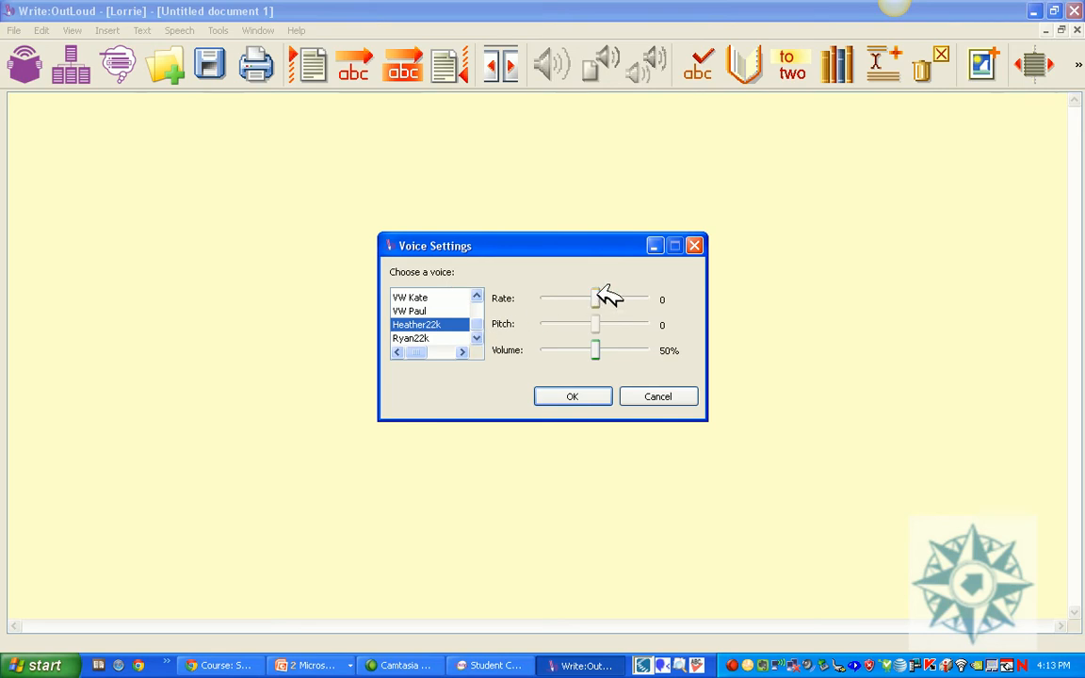
pyautogui.moveTo(597, 289)
pyautogui.mouseDown()
pyautogui.moveTo(547, 293)
pyautogui.moveTo(648, 292)
pyautogui.moveTo(601, 299)
pyautogui.mouseUp()
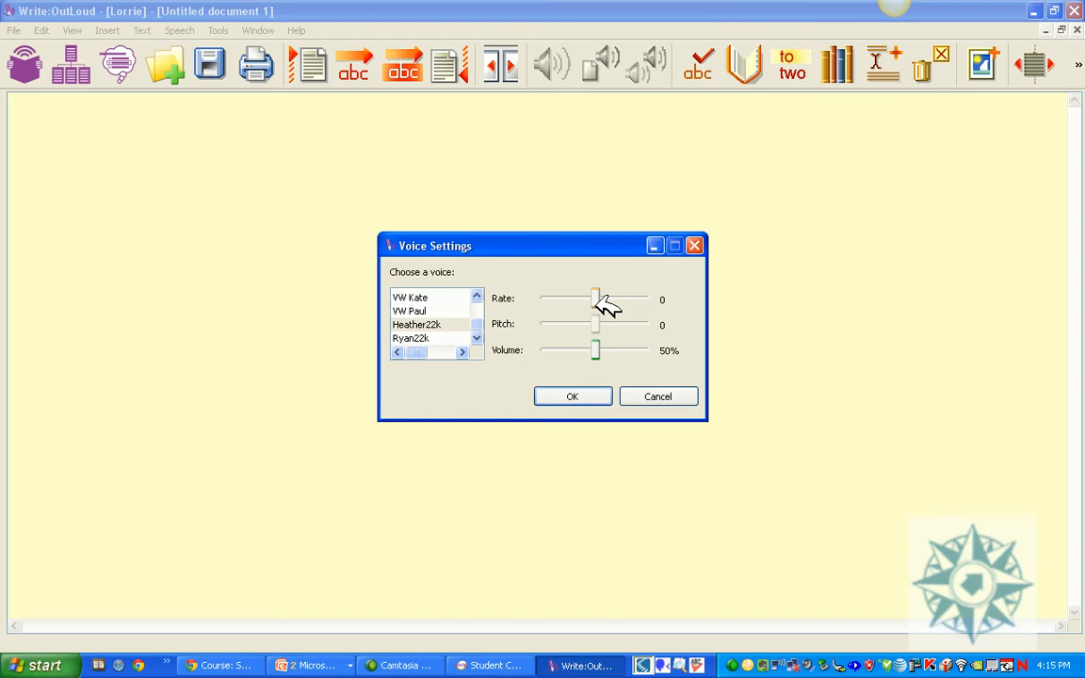
pyautogui.click(595, 393)
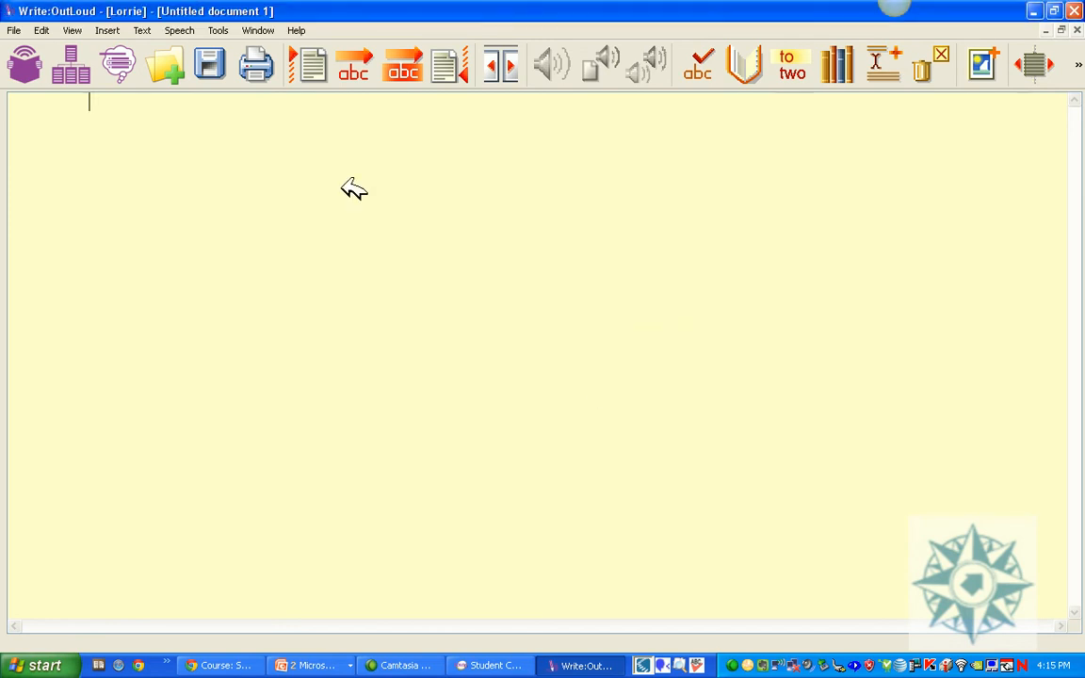
# - Enter the word "Abuela" in the pronunciation editor for the Heather22k voice and play how it is spoken
pyautogui.click(184, 30)
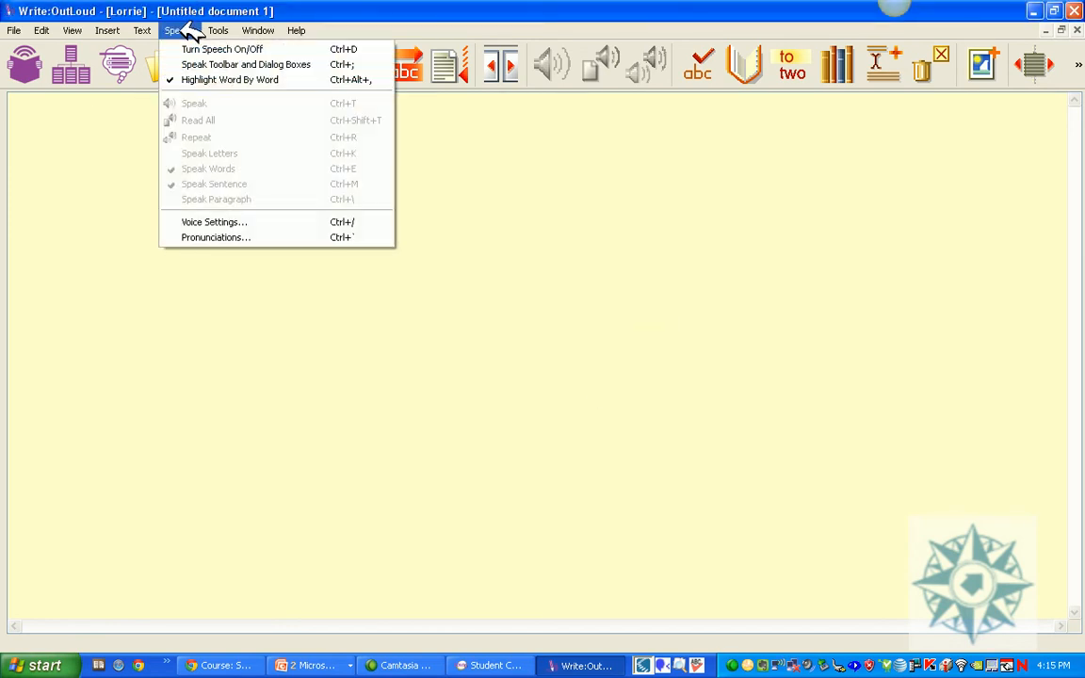
pyautogui.click(247, 239)
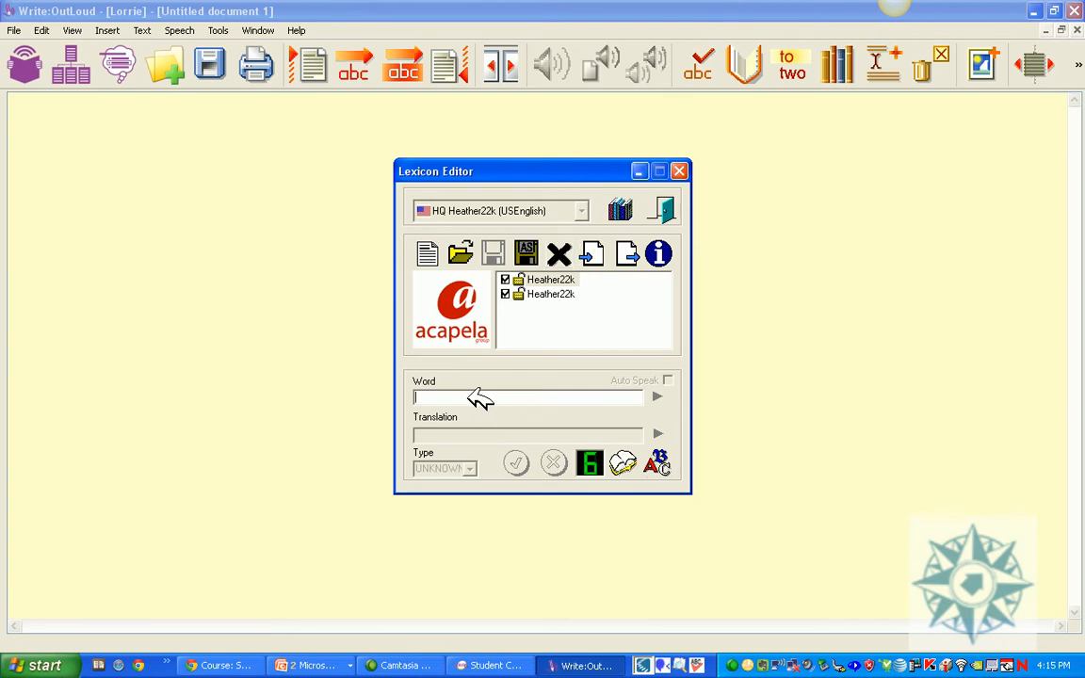
pyautogui.write('Abuela')
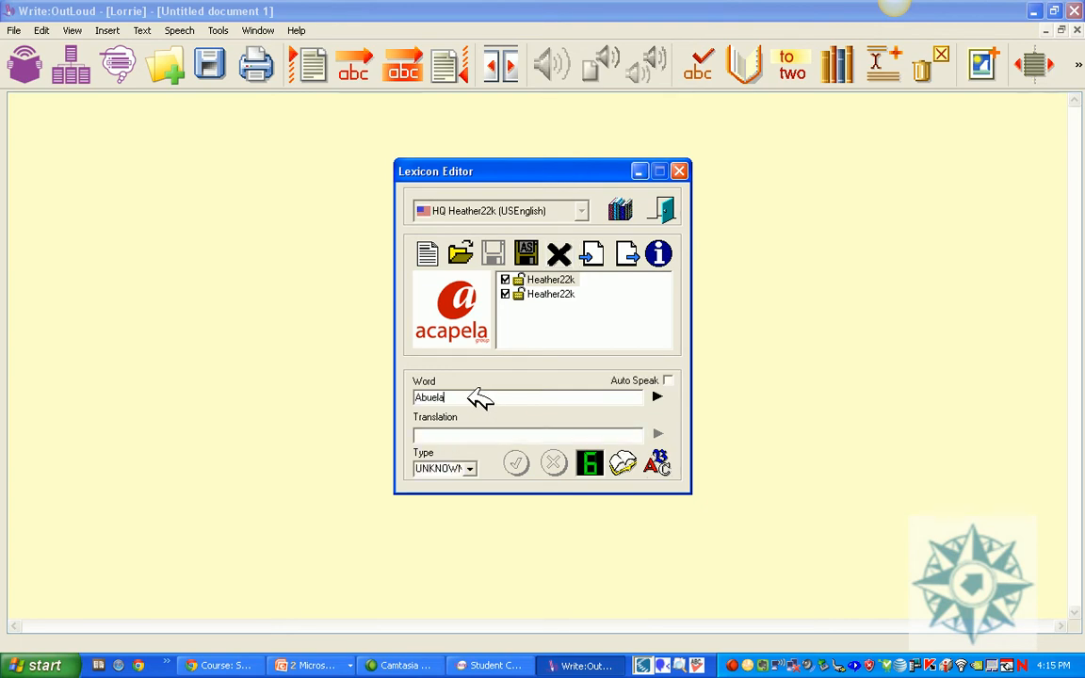
pyautogui.click(658, 396)
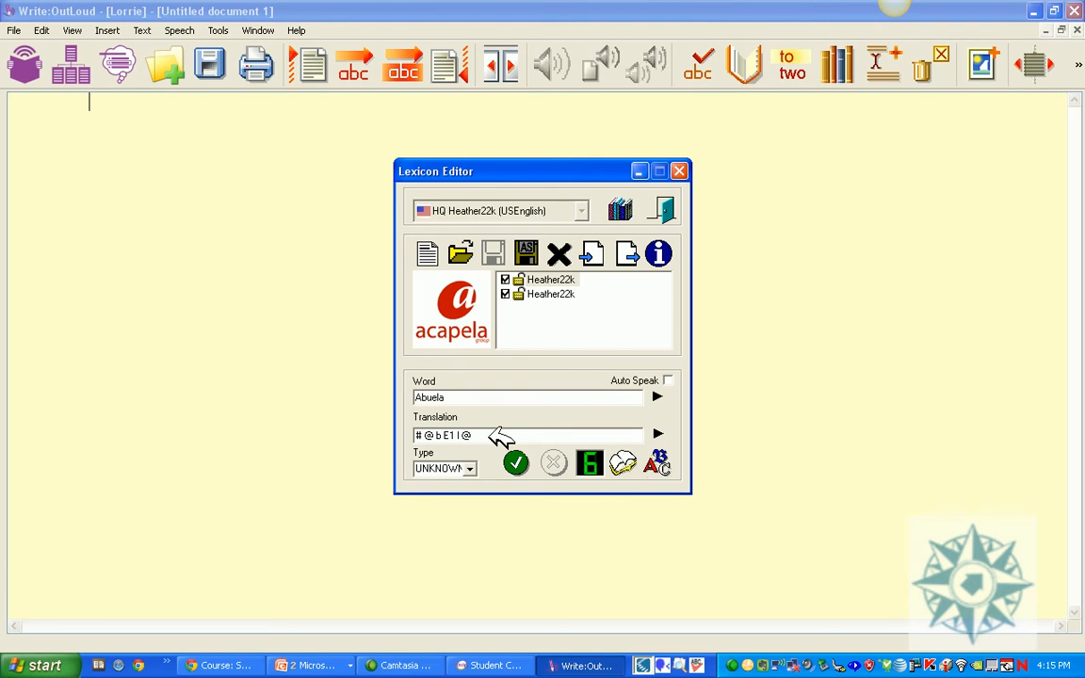
# - Try "Well uh" as the pronunciation of "Abuela", play it, and close the Lexicon Editor without accepting the entry
pyautogui.press('BackSpace')
pyautogui.press('BackSpace')
pyautogui.press('BackSpace')
pyautogui.press('BackSpace')
pyautogui.press('BackSpace')
pyautogui.press('BackSpace')
pyautogui.press('BackSpace')
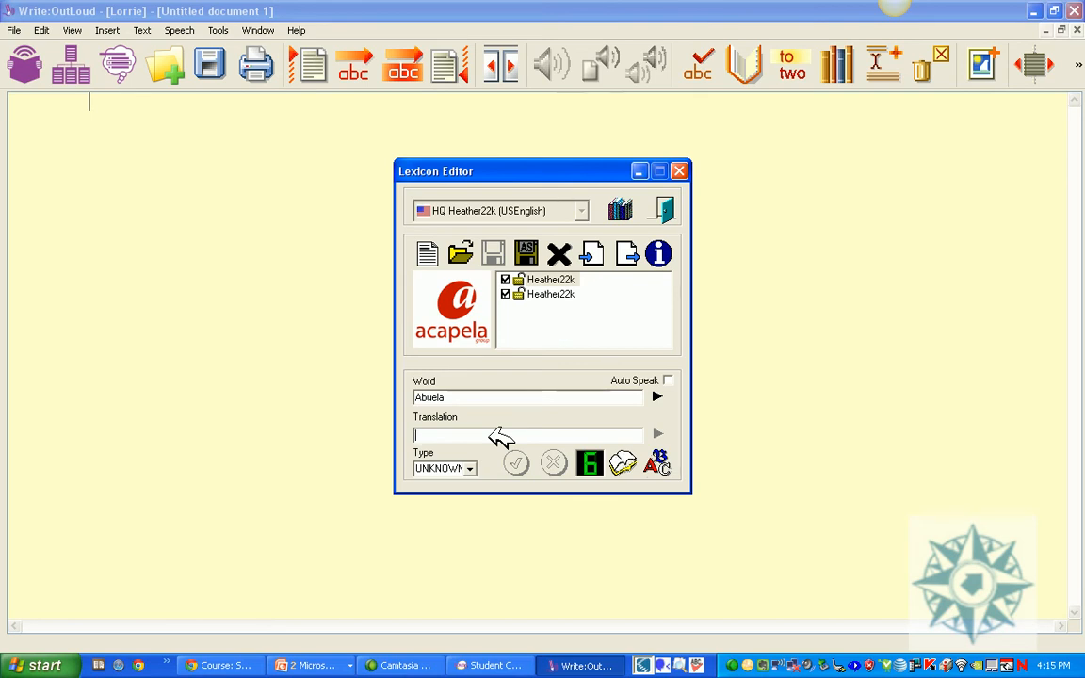
pyautogui.write('Well uh')
pyautogui.click(661, 433)
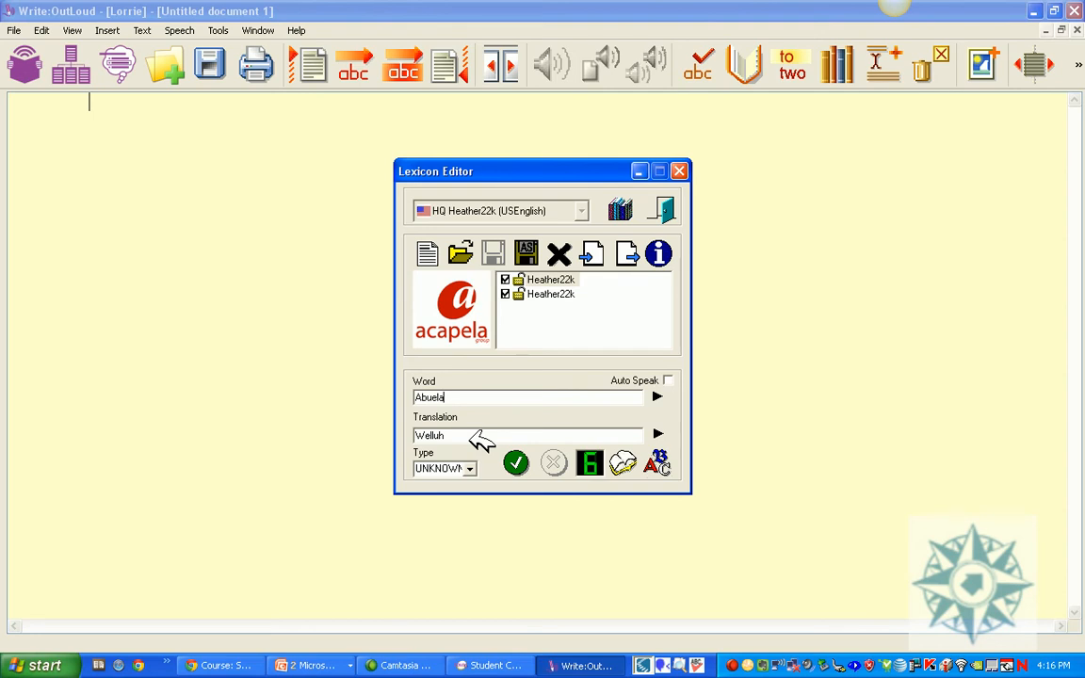
pyautogui.click(679, 170)
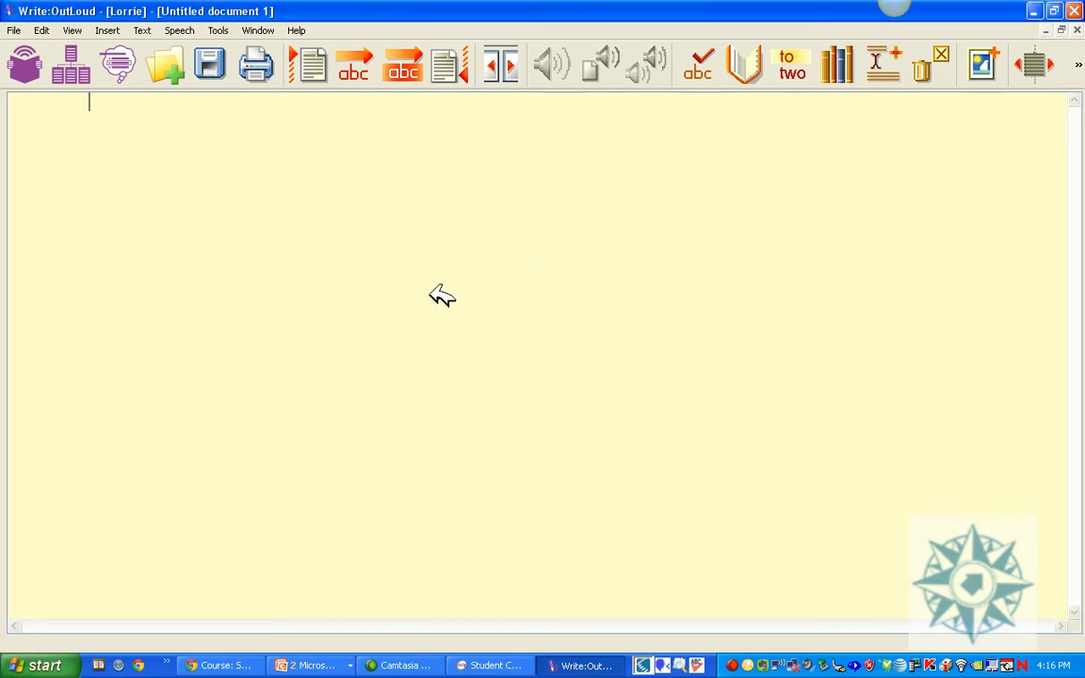
# - Look over the writing tools and start Co:Writer word prediction for the document
pyautogui.click(229, 32)
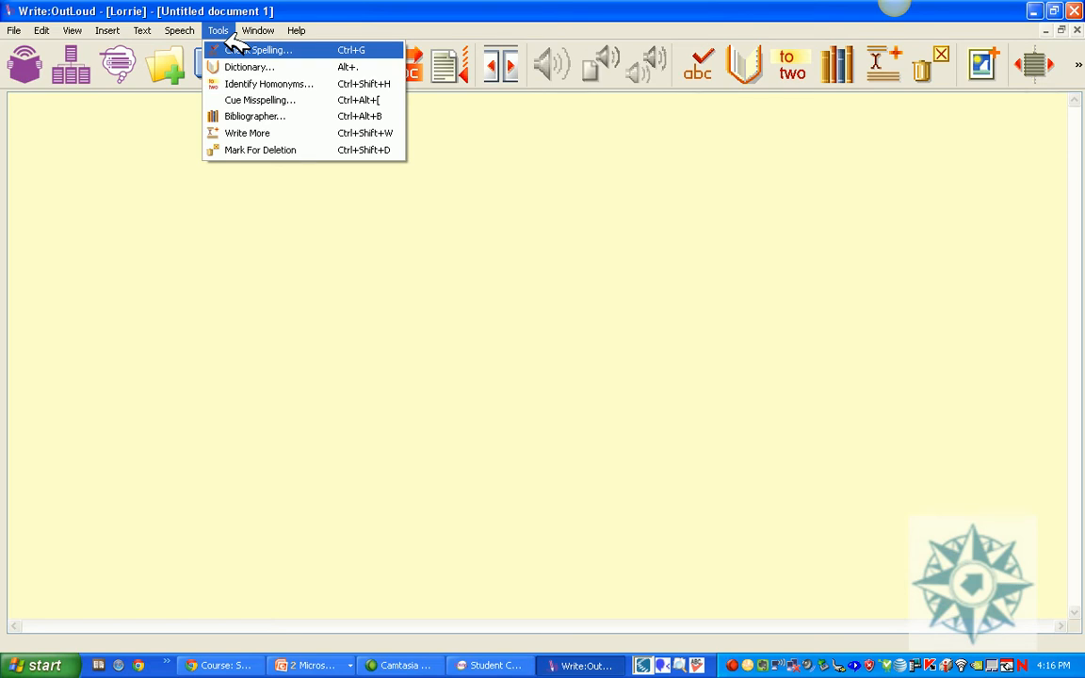
pyautogui.click(282, 101)
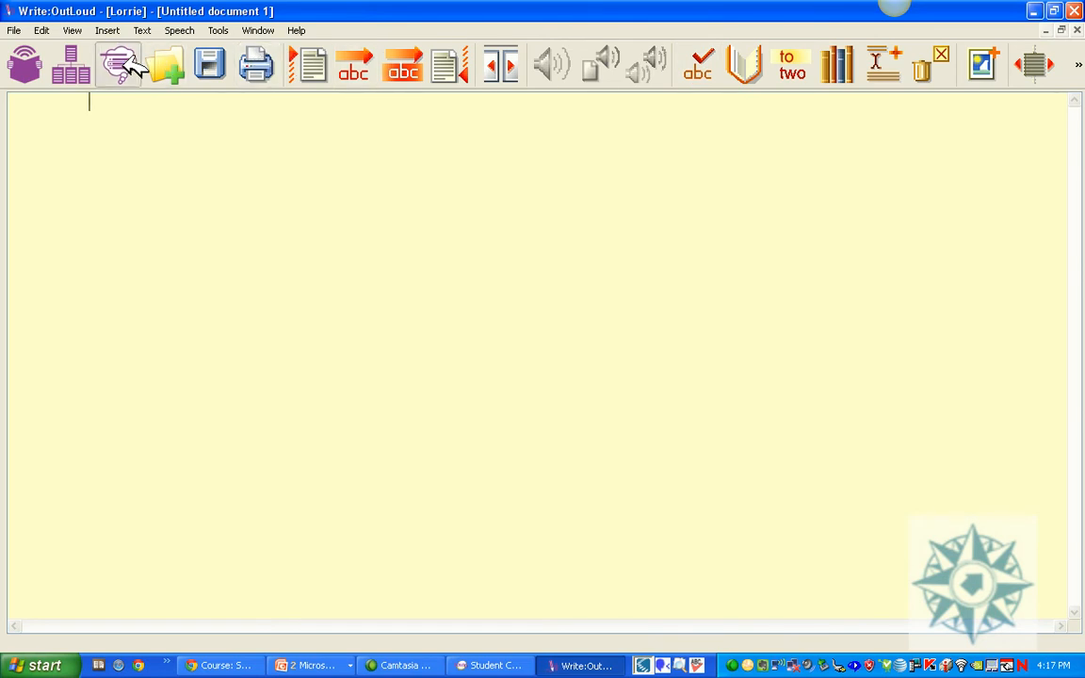
pyautogui.click(129, 60)
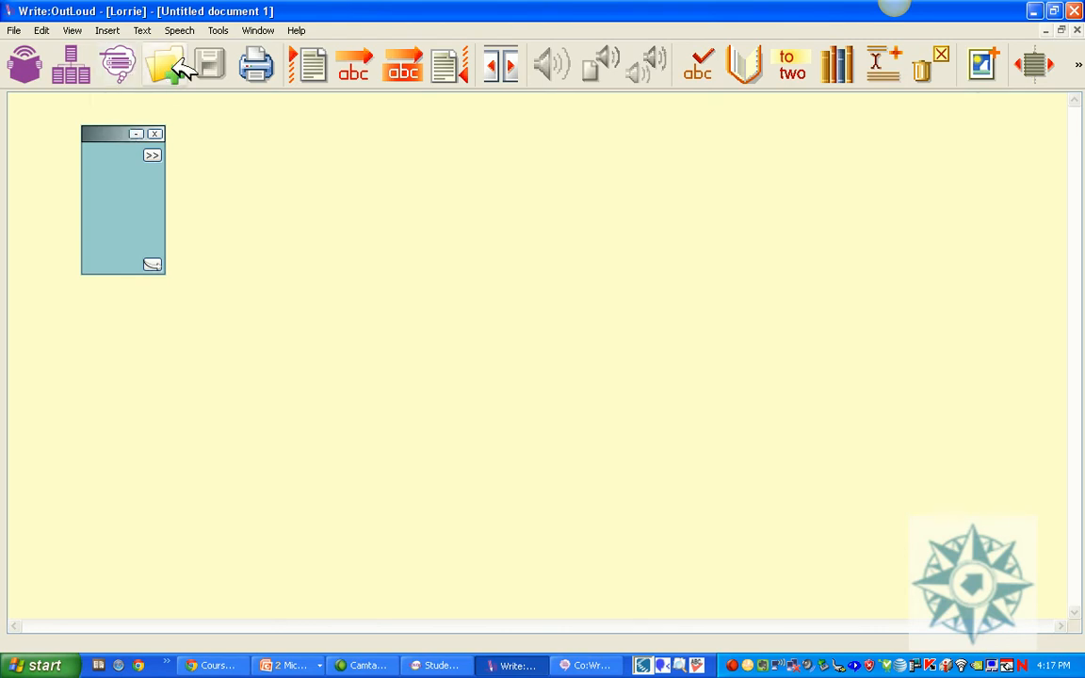
# - Grow the text size by three steps and write the phonetic misspelling "Lfrt" to get word predictions
pyautogui.click(1078, 64)
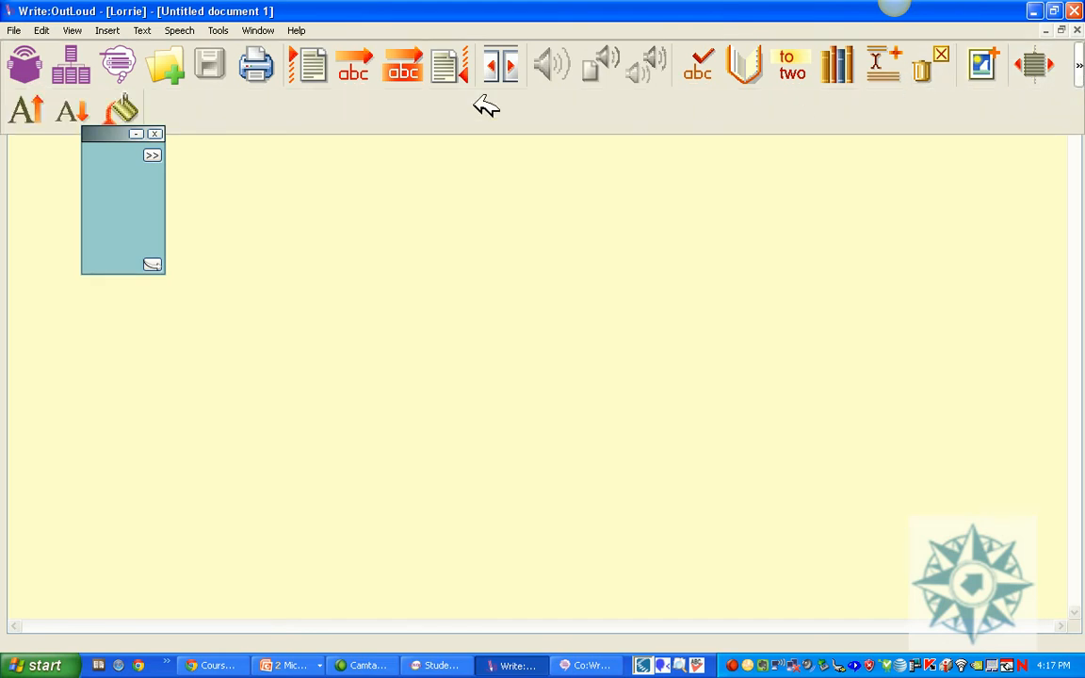
pyautogui.click(35, 102)
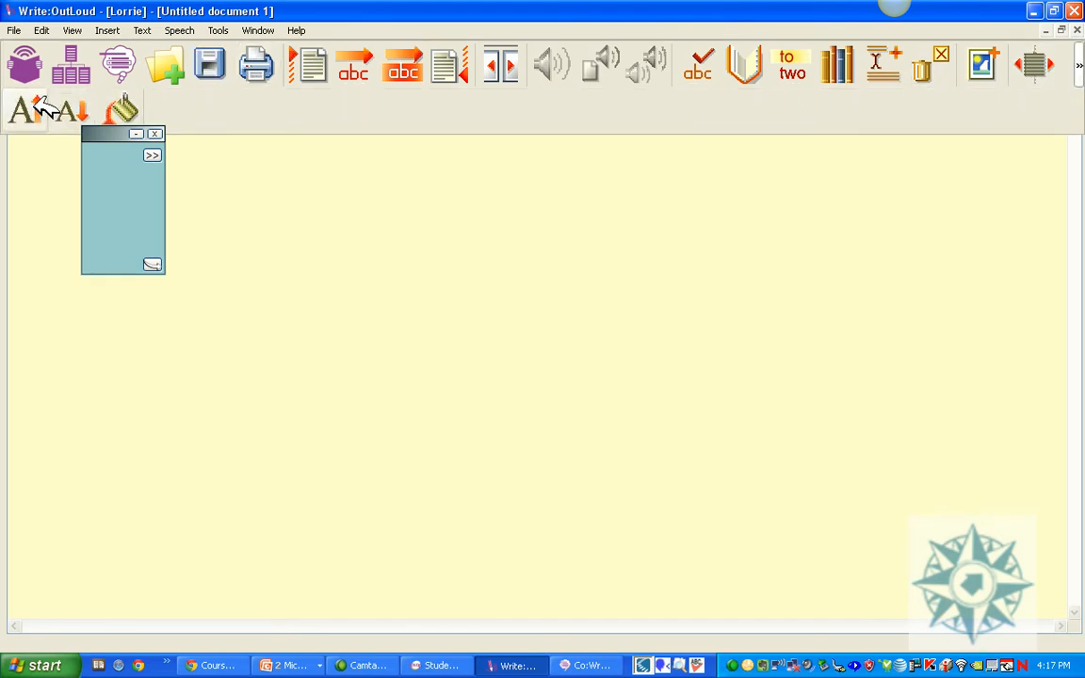
pyautogui.click(35, 101)
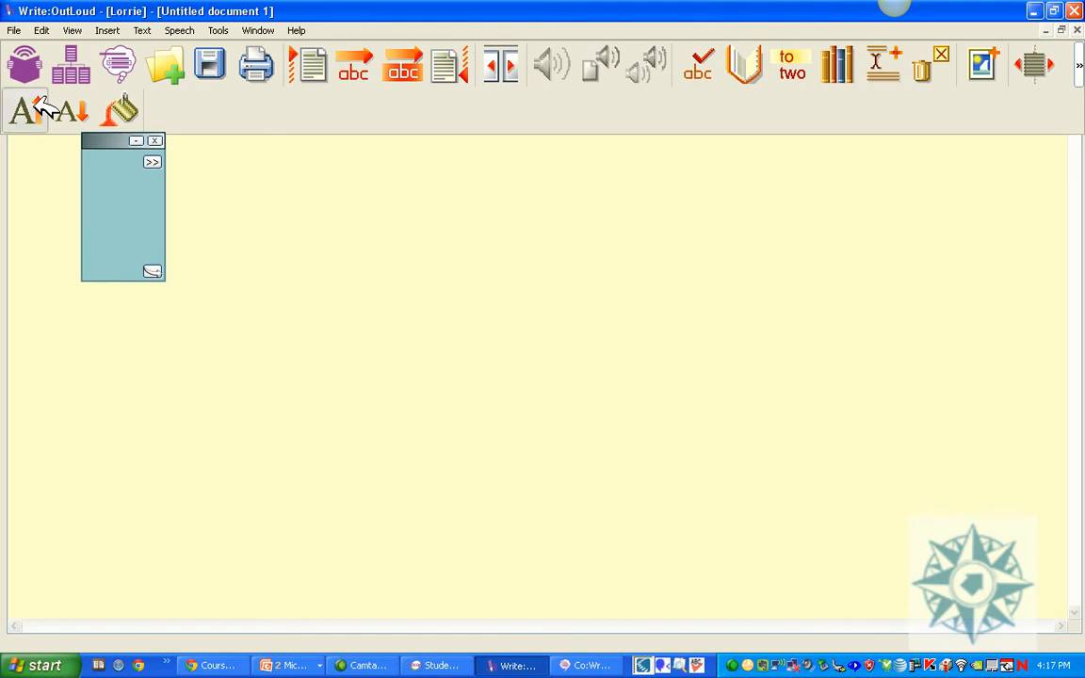
pyautogui.click(35, 101)
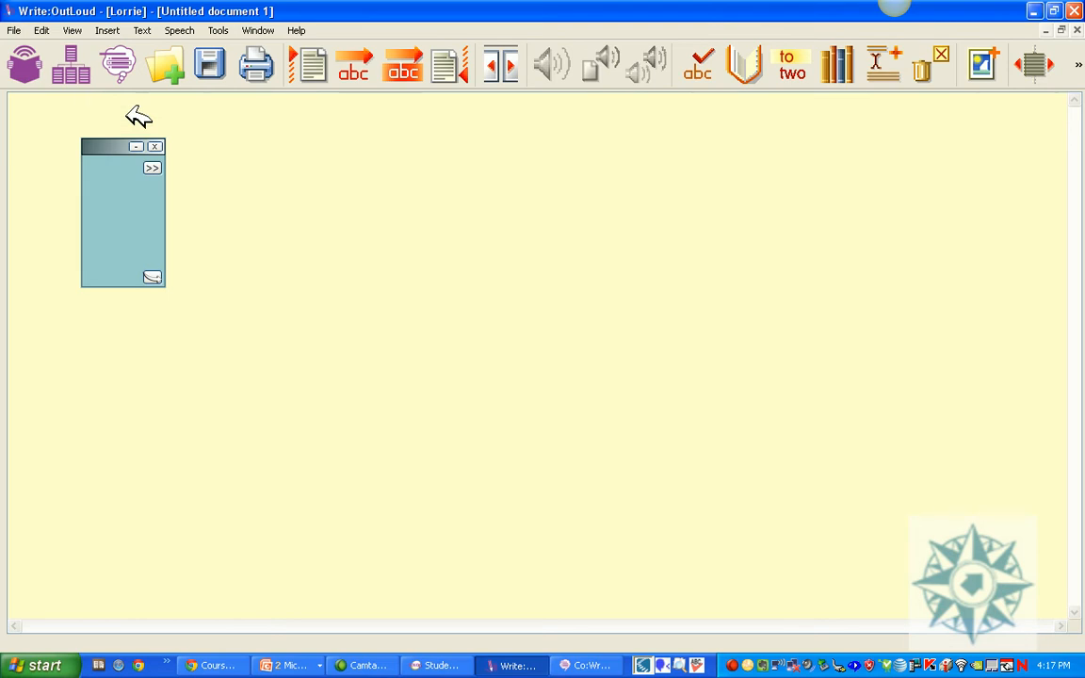
pyautogui.write('Lfrt')
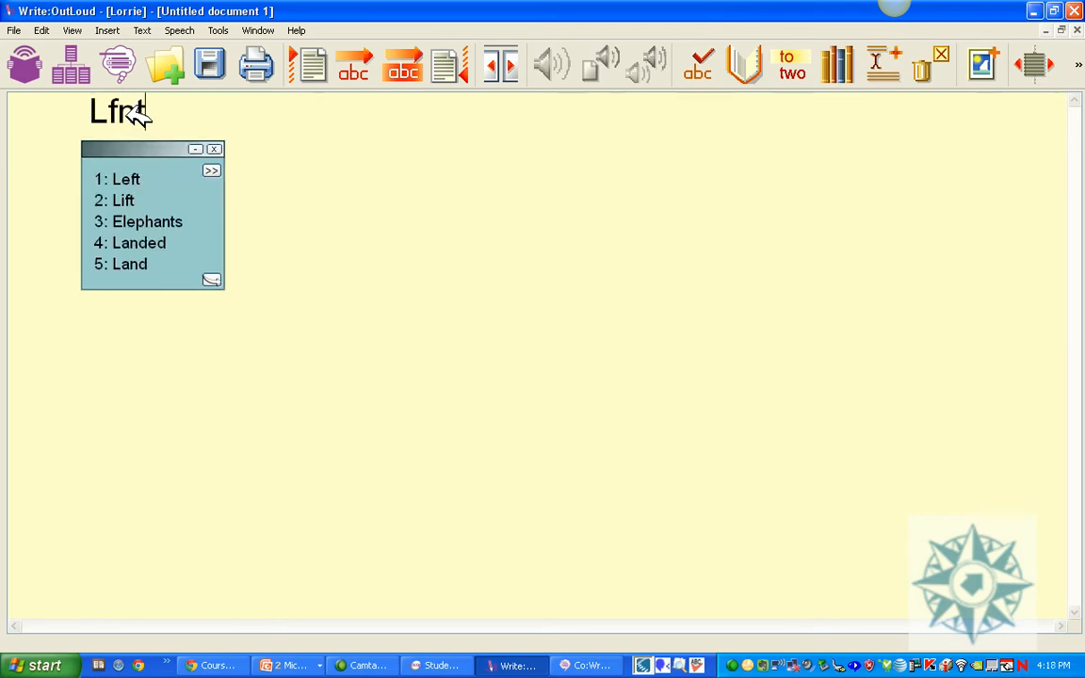
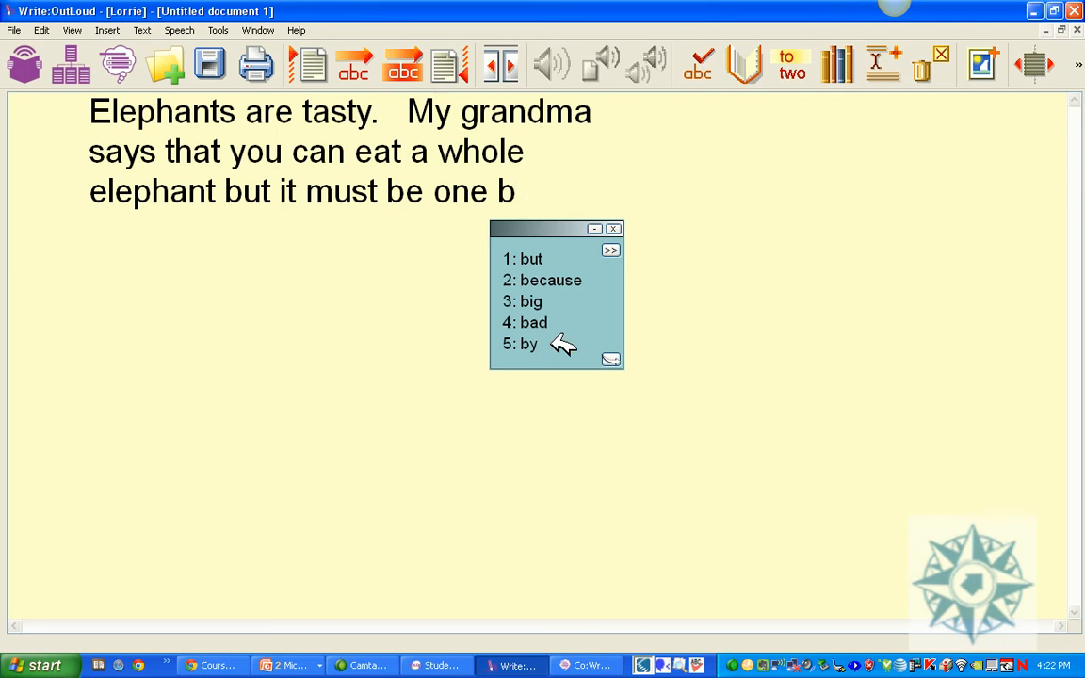
# - Finish the elephant sentence with "byte at a time.", taking "byte" and "at" from the word predictions
pyautogui.write('eyte')
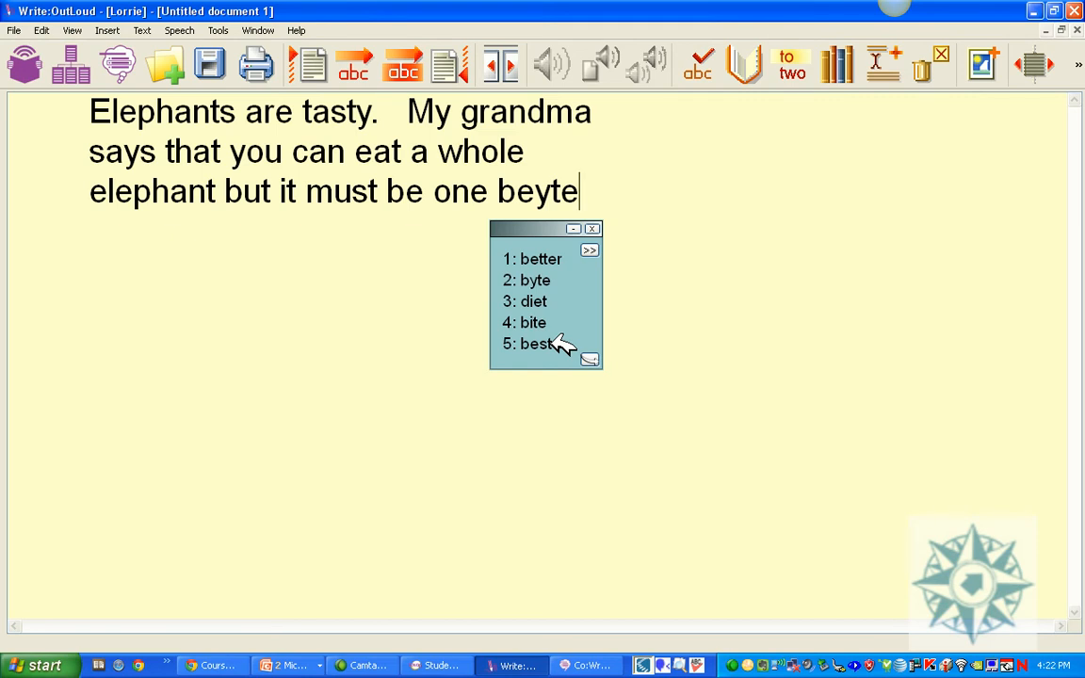
pyautogui.click(556, 281)
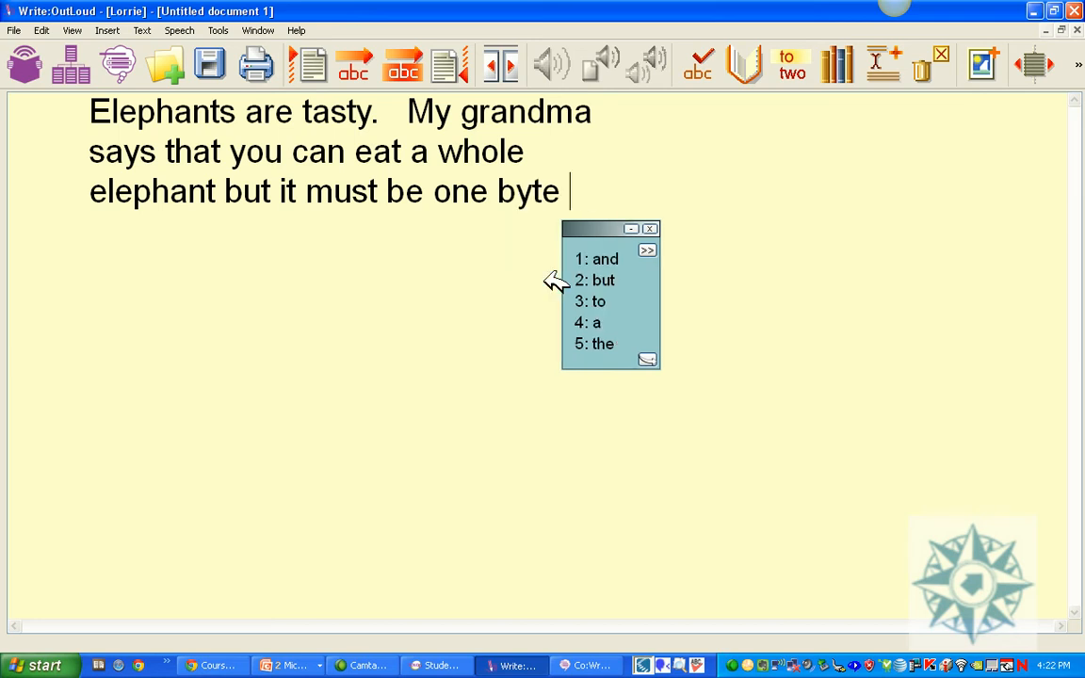
pyautogui.write('a')
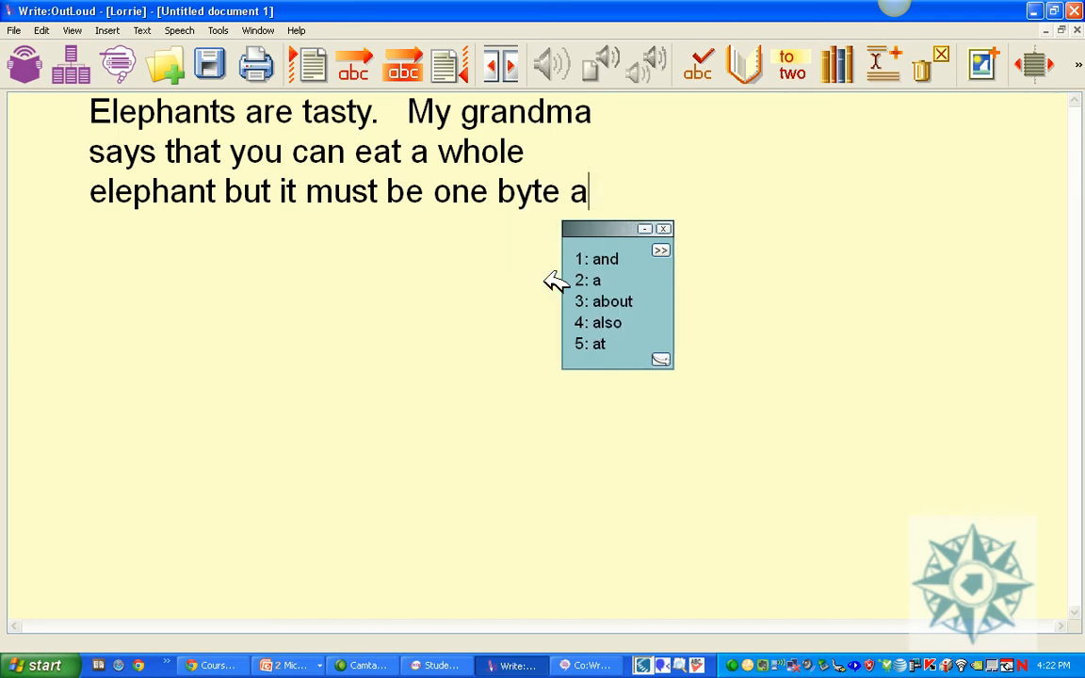
pyautogui.write('t')
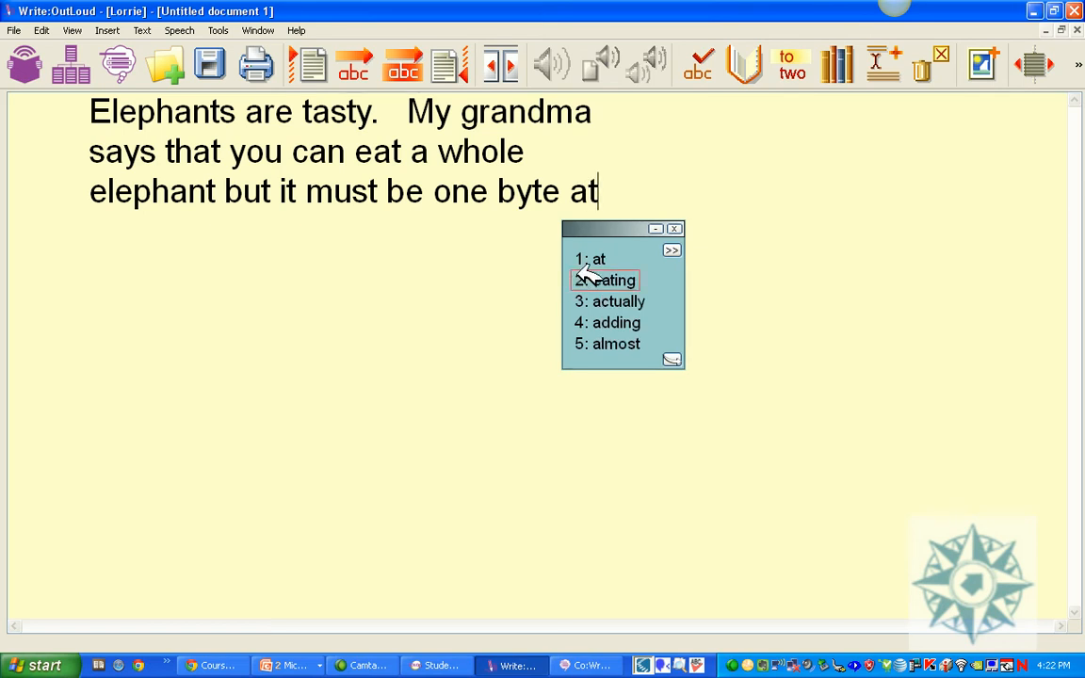
pyautogui.click(613, 255)
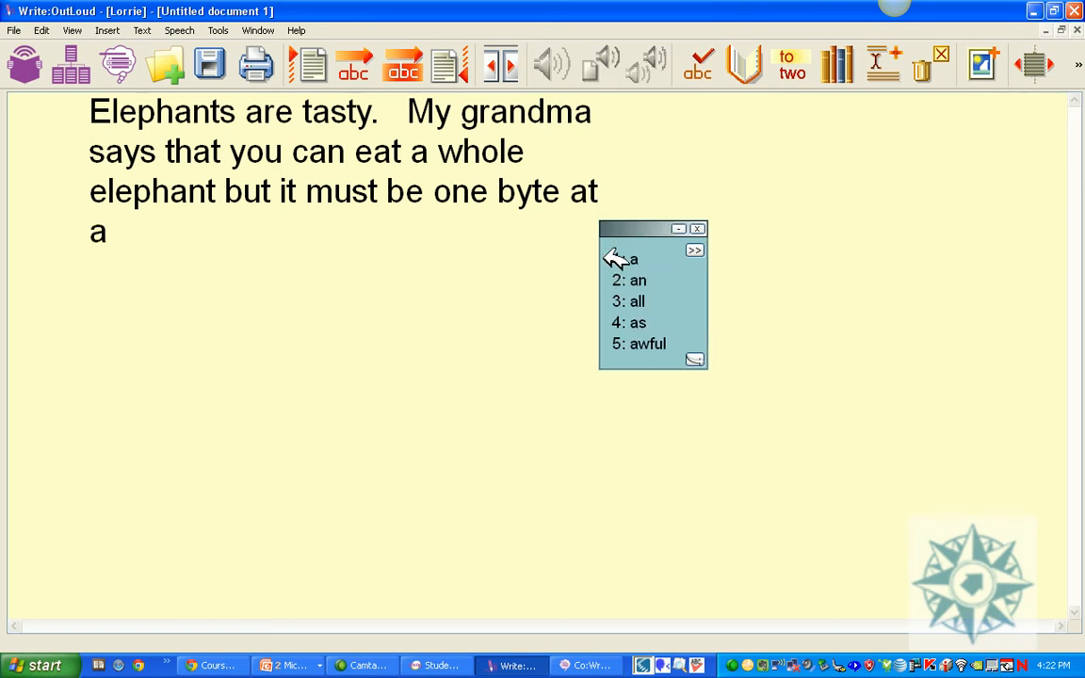
pyautogui.write('a time')
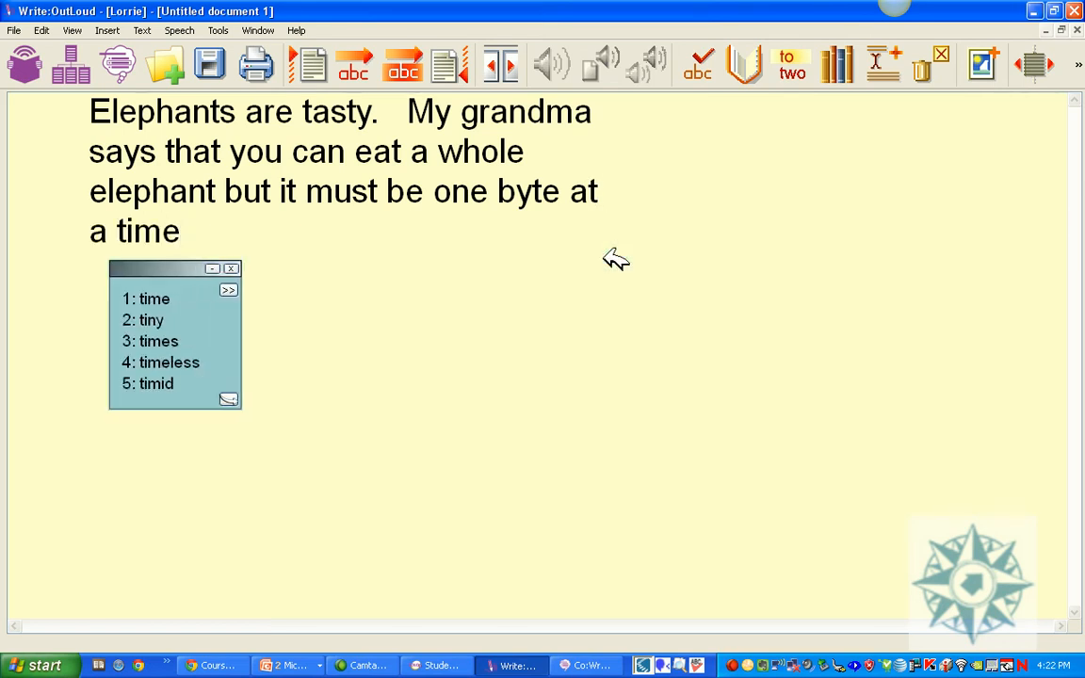
pyautogui.write('.')
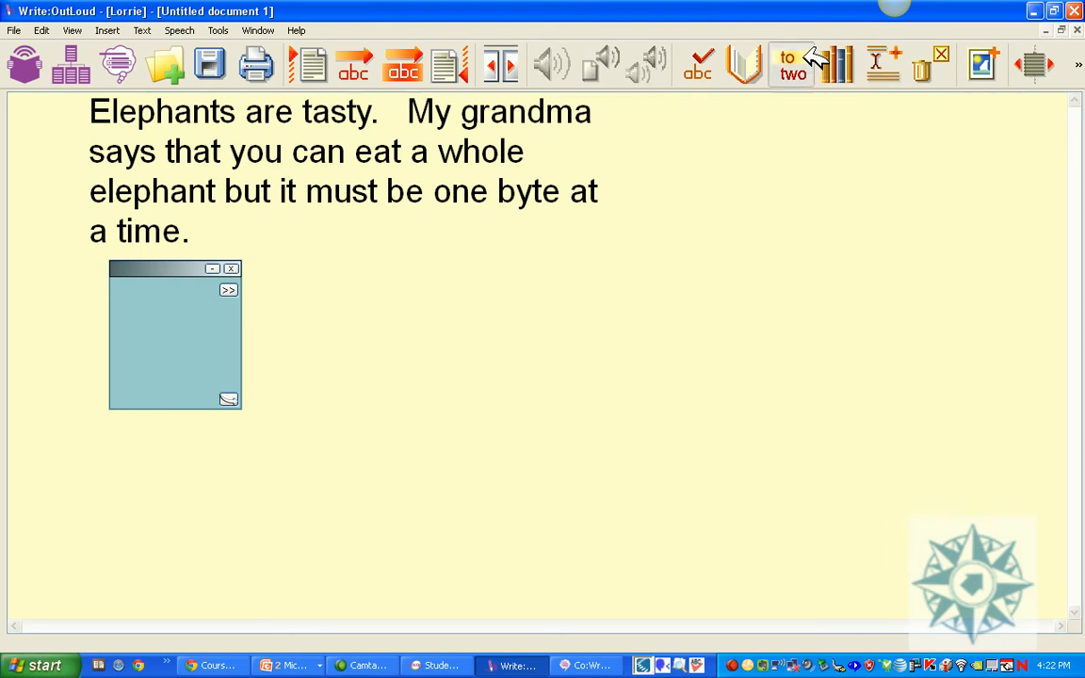
# - Check the document for homonyms and compare the definitions of "ewe", "yew" and "you" for the word "you"
pyautogui.click(807, 53)
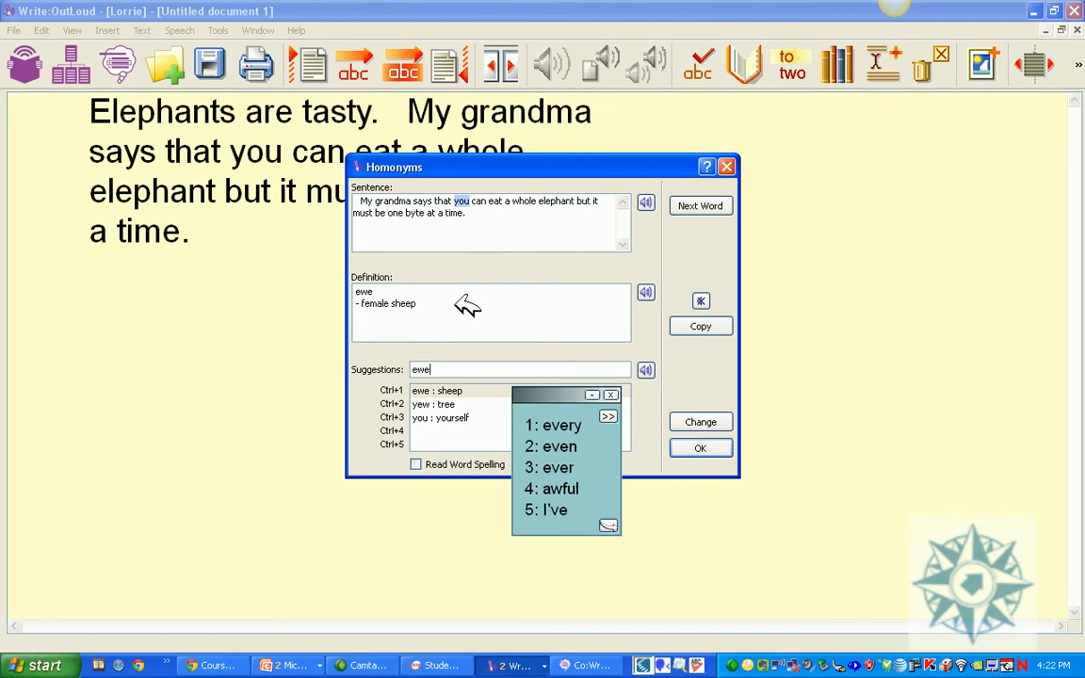
pyautogui.moveTo(567, 397); pyautogui.dragTo(151, 303)
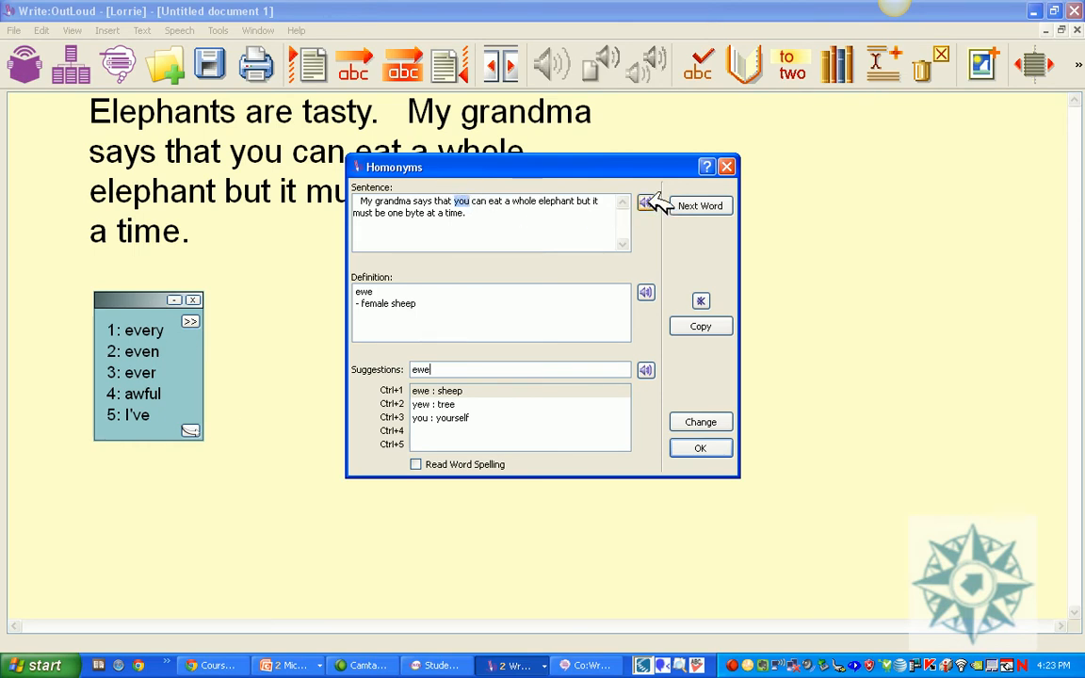
pyautogui.click(448, 389)
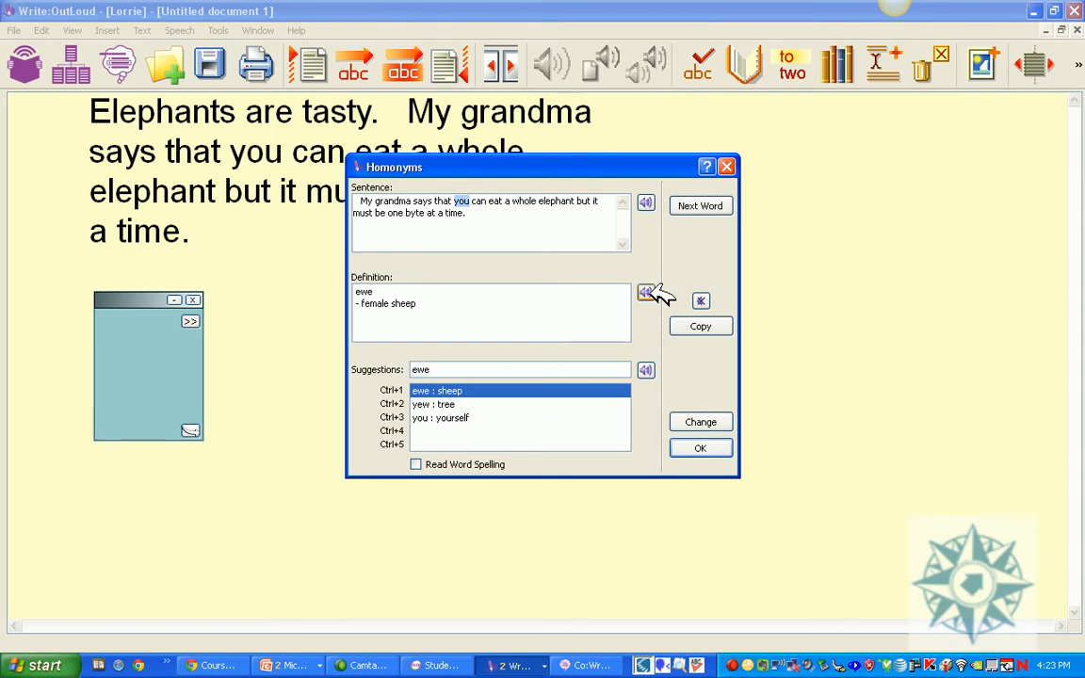
pyautogui.click(459, 404)
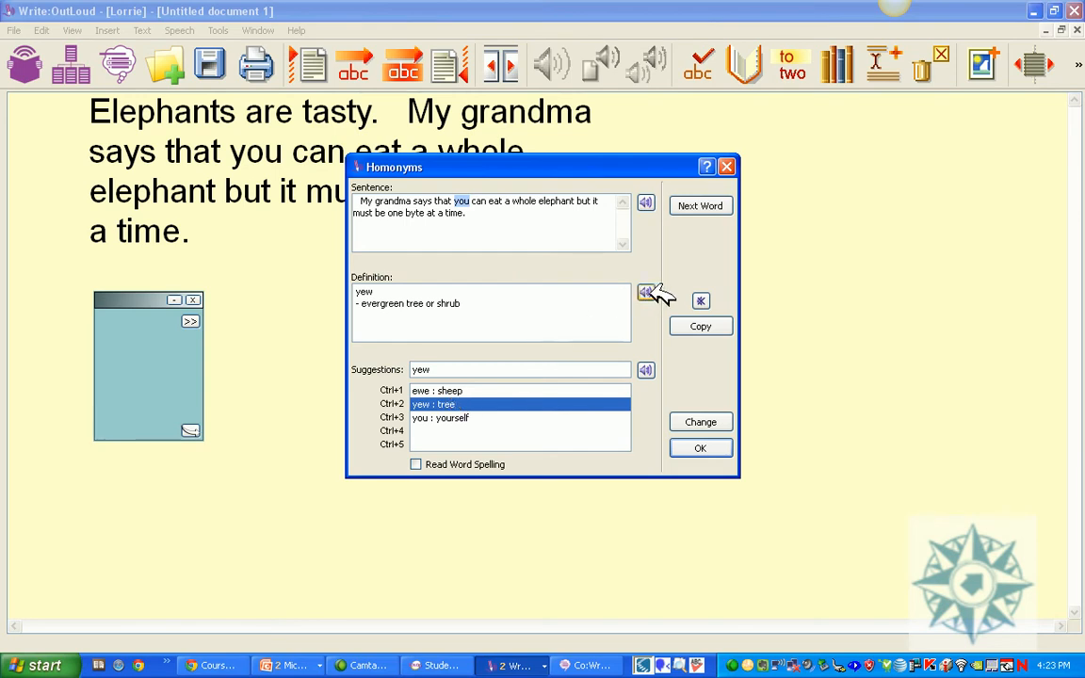
pyautogui.click(468, 418)
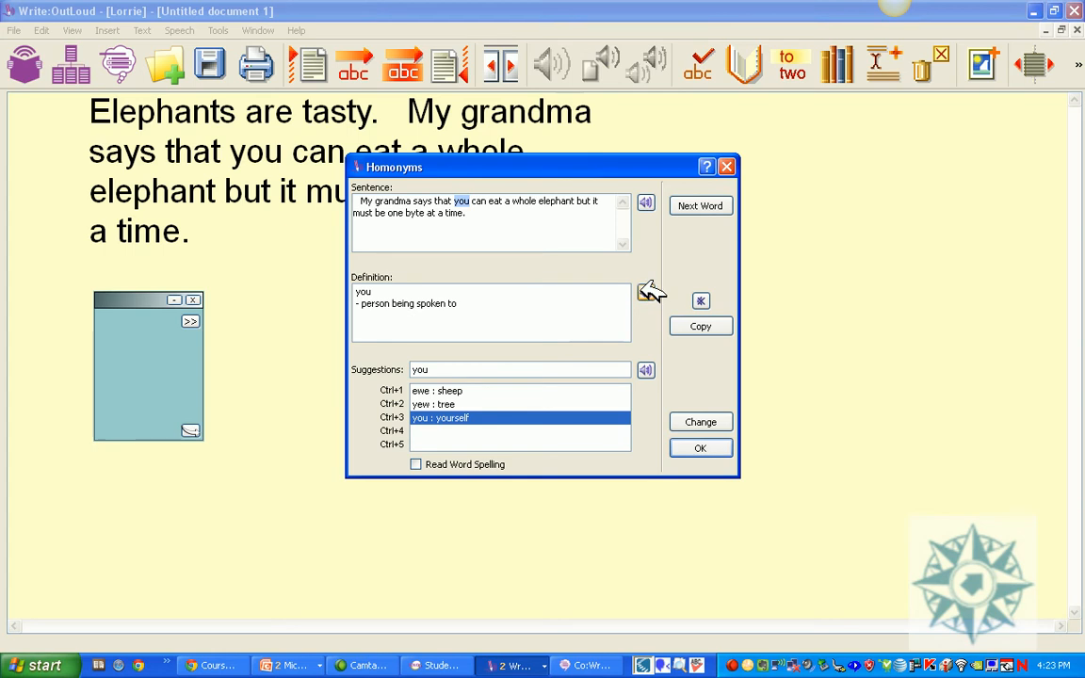
# - Skip ahead to "byte" in the homonym check, replace it with "bite", and finish the check
pyautogui.click(713, 202)
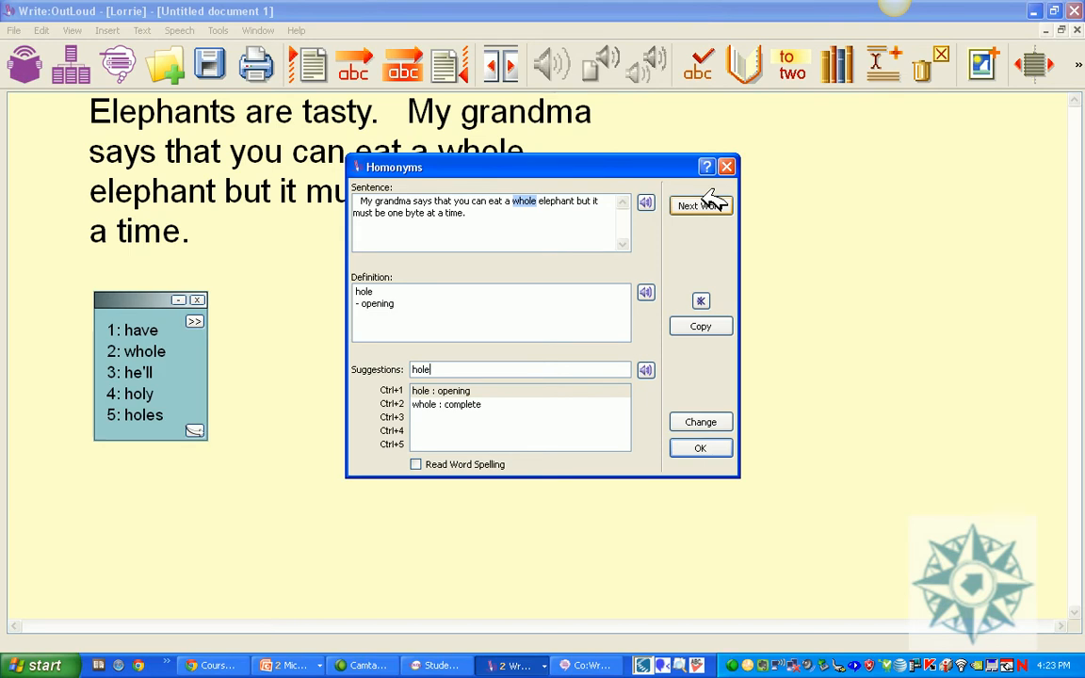
pyautogui.click(713, 202)
pyautogui.click(713, 201)
pyautogui.click(713, 201)
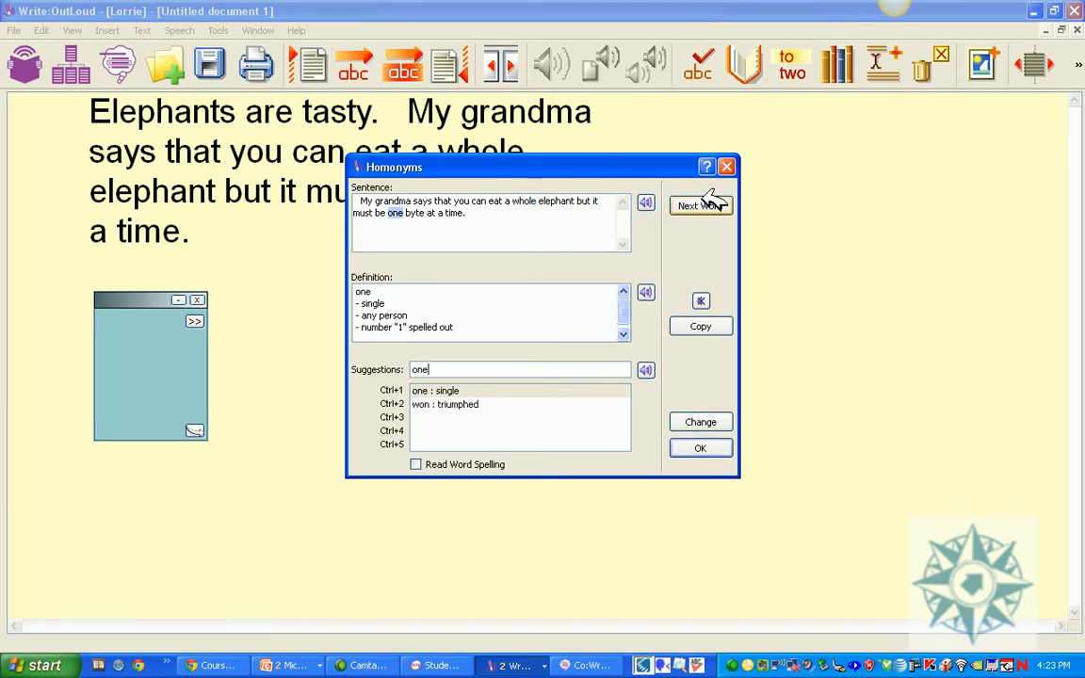
pyautogui.click(712, 201)
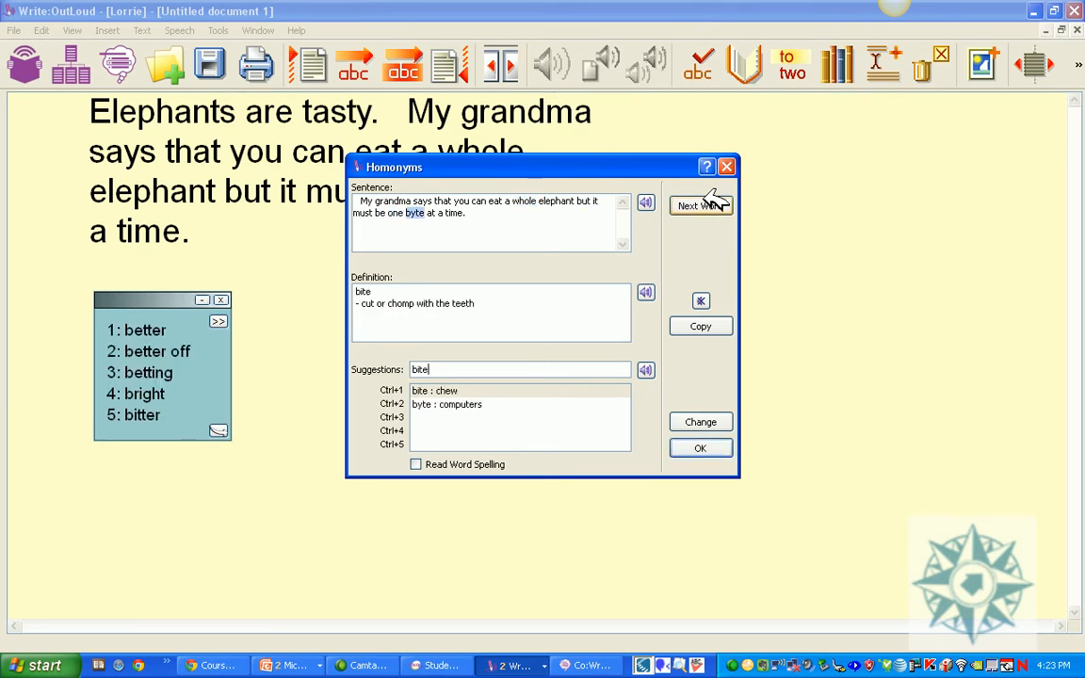
pyautogui.click(458, 389)
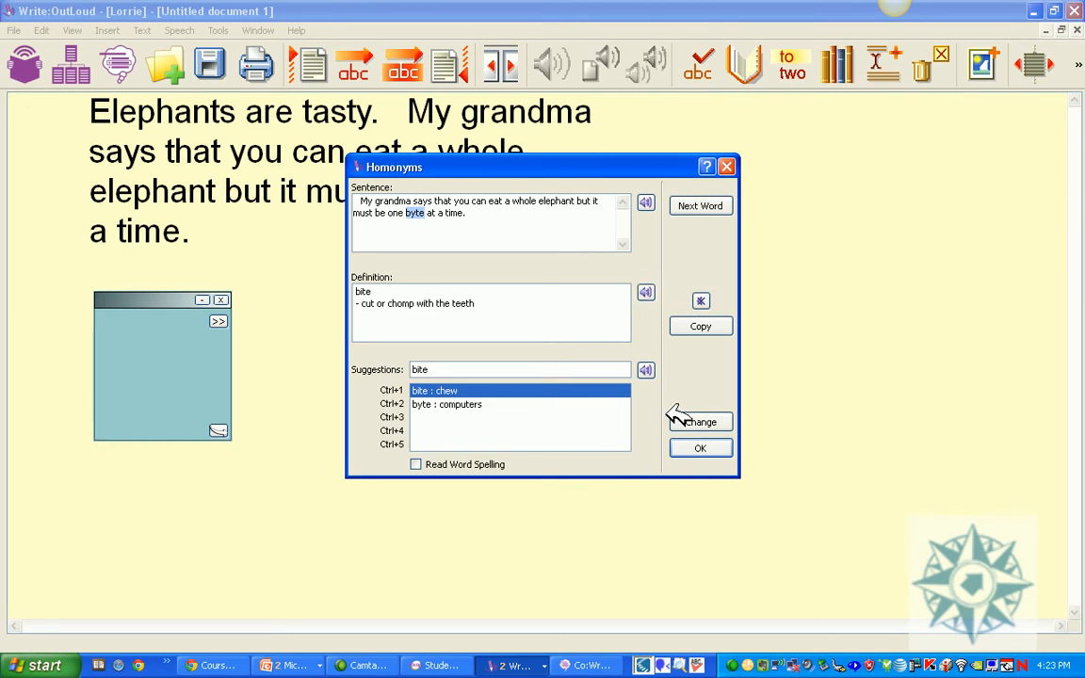
pyautogui.click(711, 421)
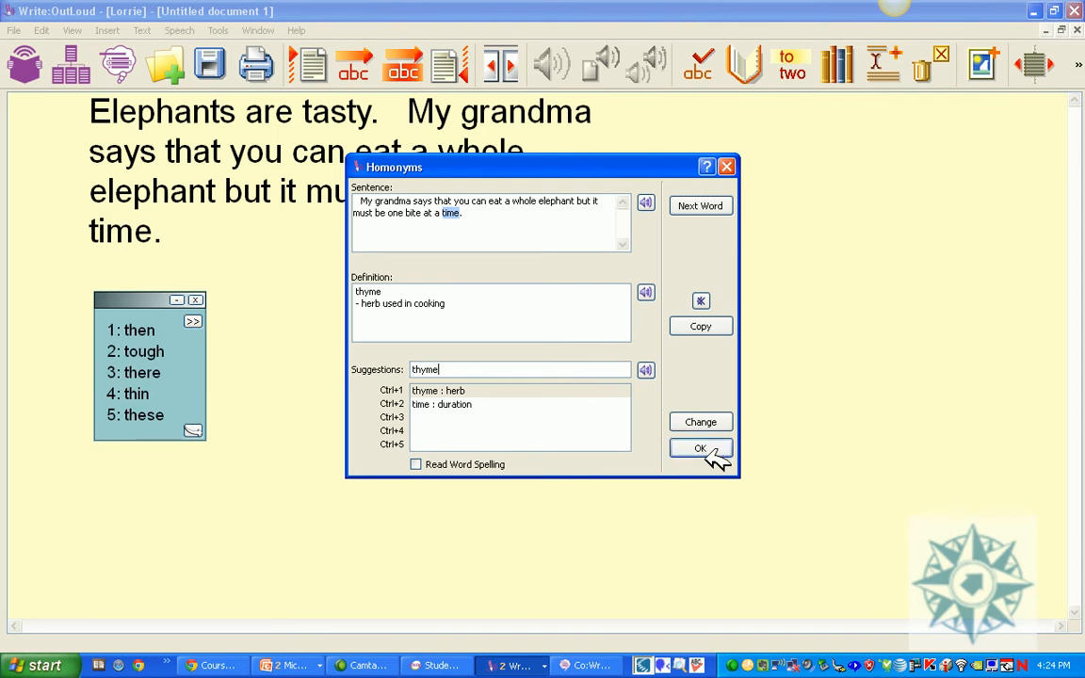
pyautogui.click(708, 450)
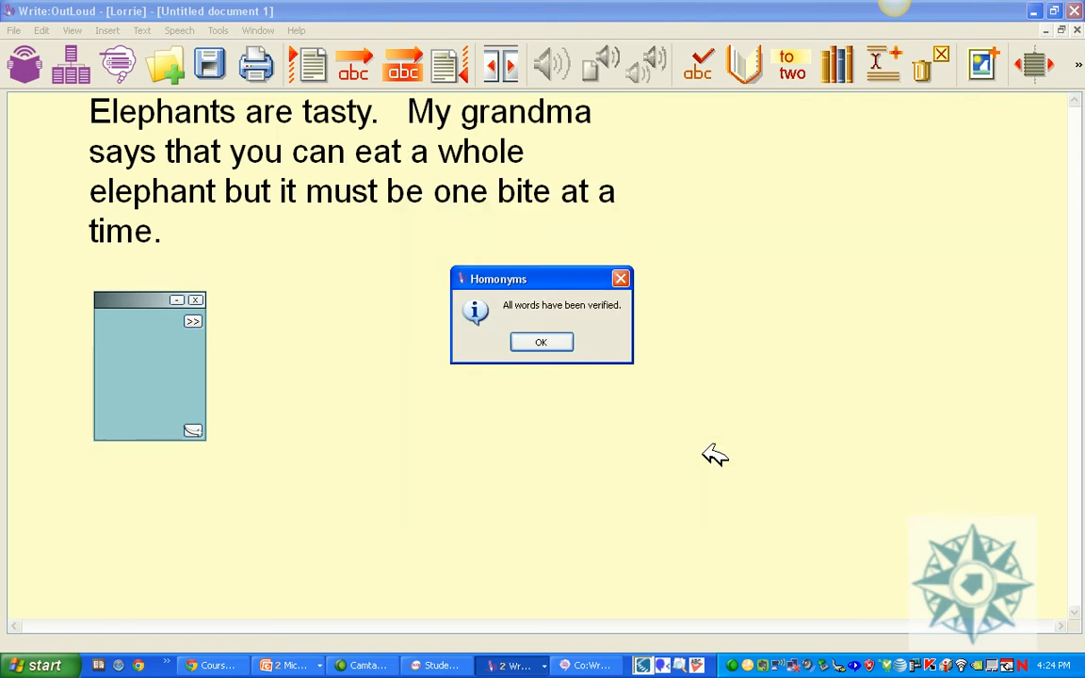
pyautogui.click(551, 342)
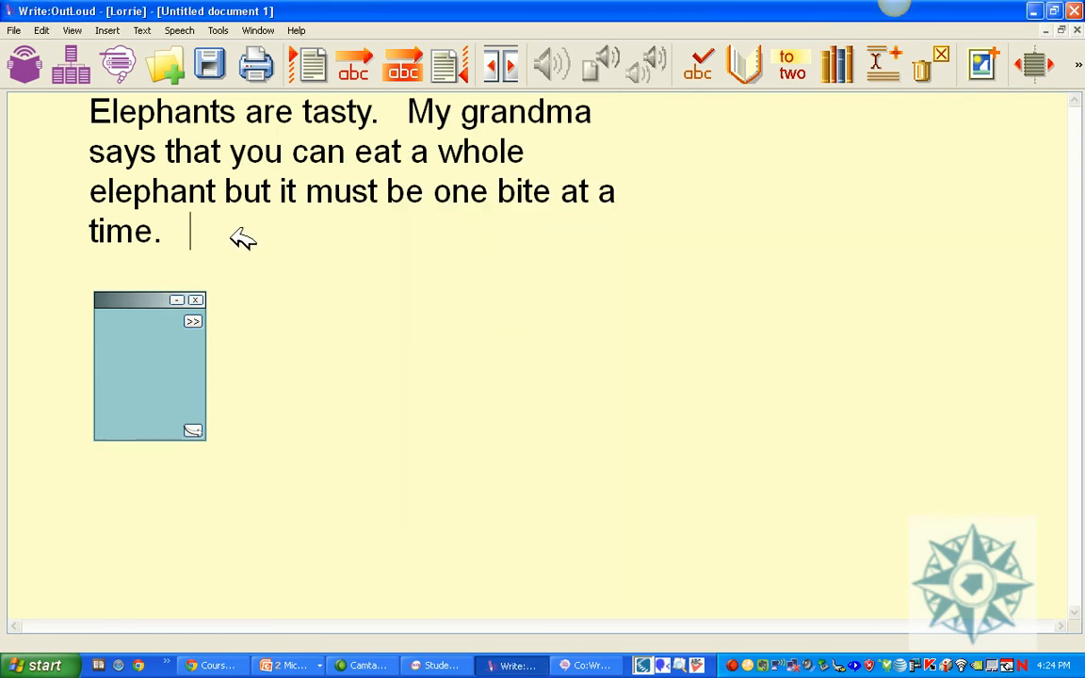
# - Close the word prediction window and add "siege" and "armies" on separate lines below the elephant paragraph
pyautogui.press('Return')
pyautogui.press('Return')
pyautogui.press('Return')
pyautogui.click(195, 300)
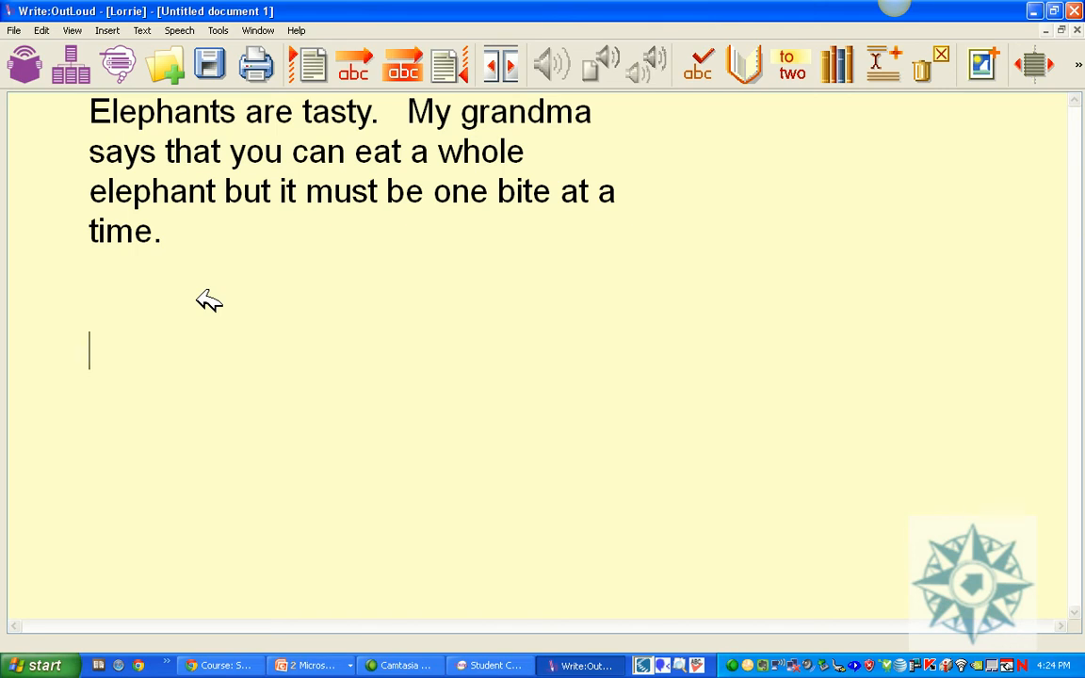
pyautogui.write('siege')
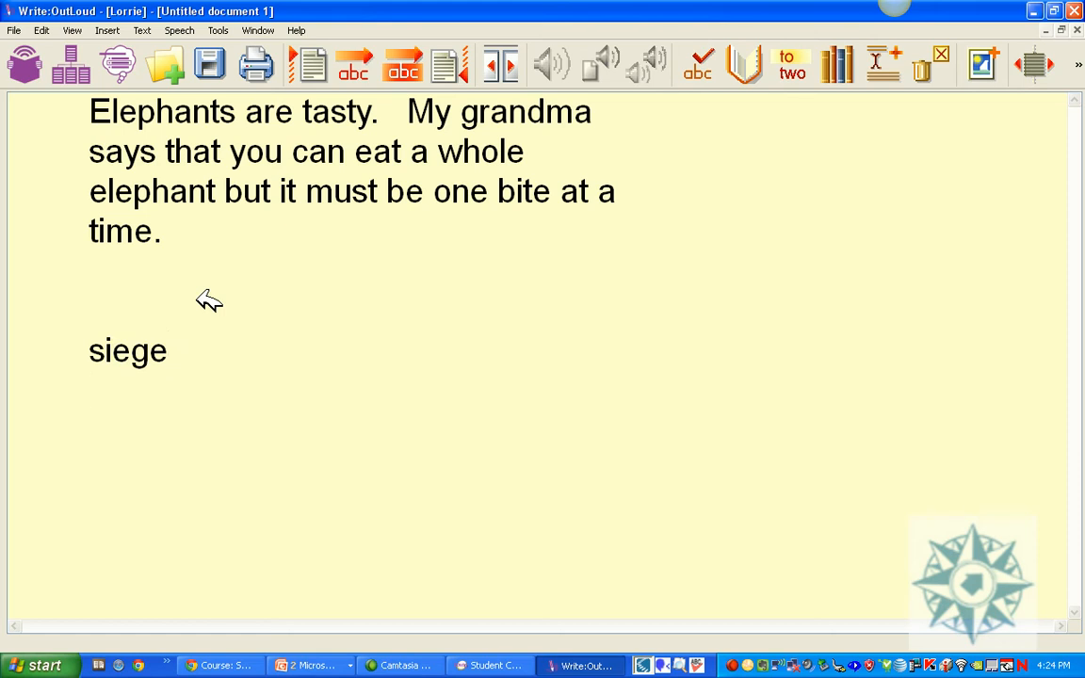
pyautogui.press('Return')
pyautogui.write('armies')
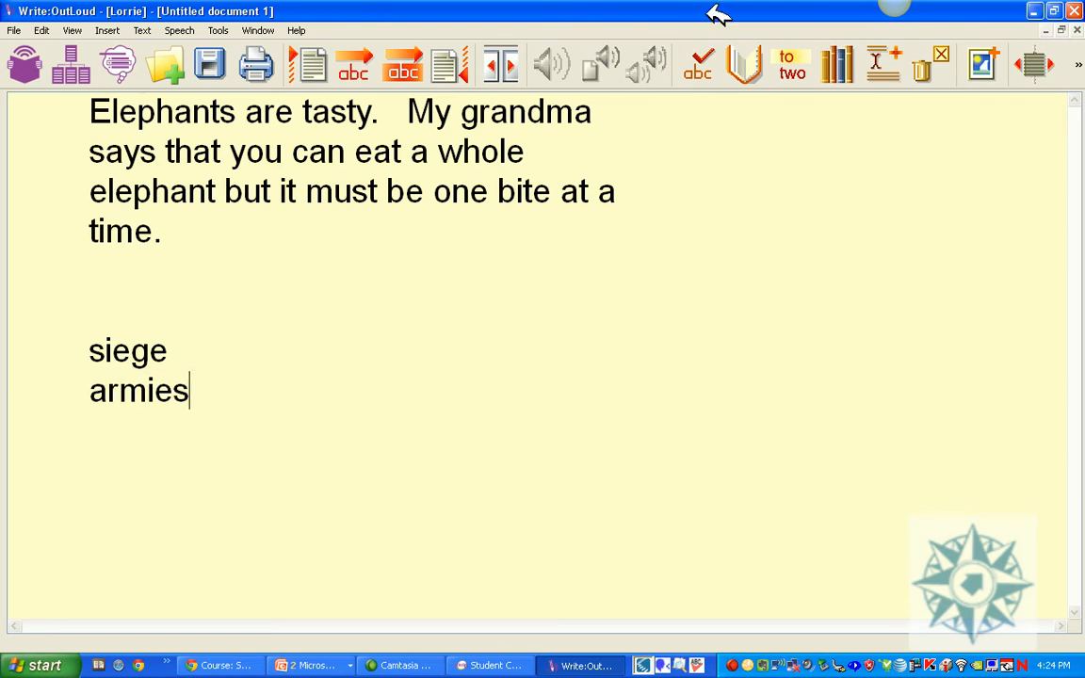
# - Run the spell check on the document and view the dictionary definition of "Elephants"
pyautogui.click(714, 62)
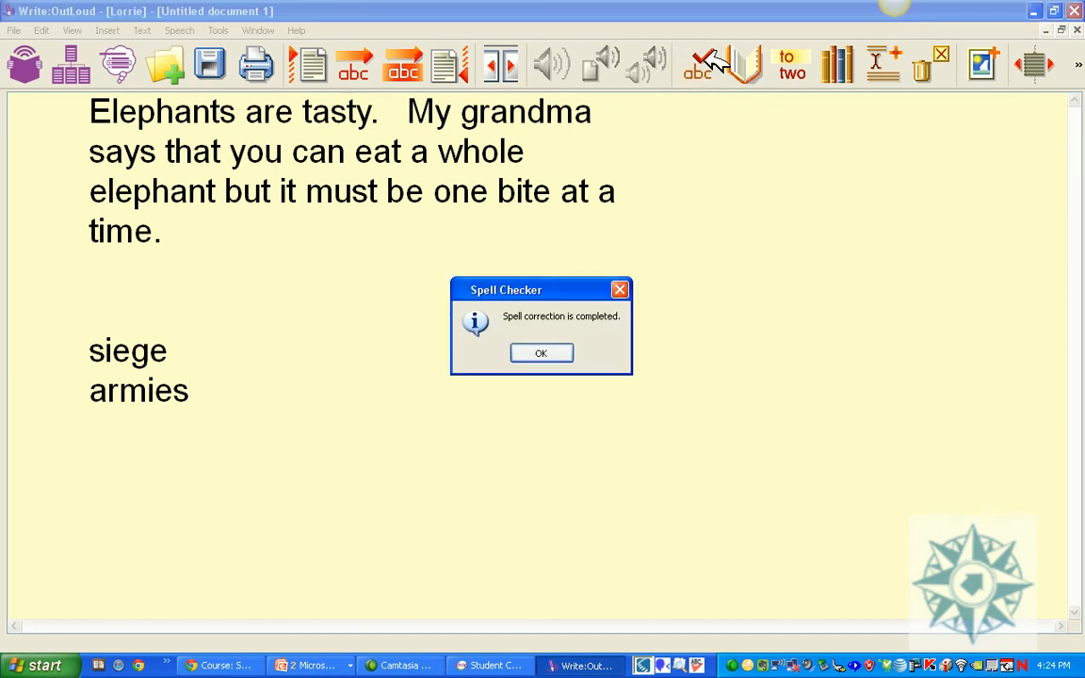
pyautogui.click(565, 352)
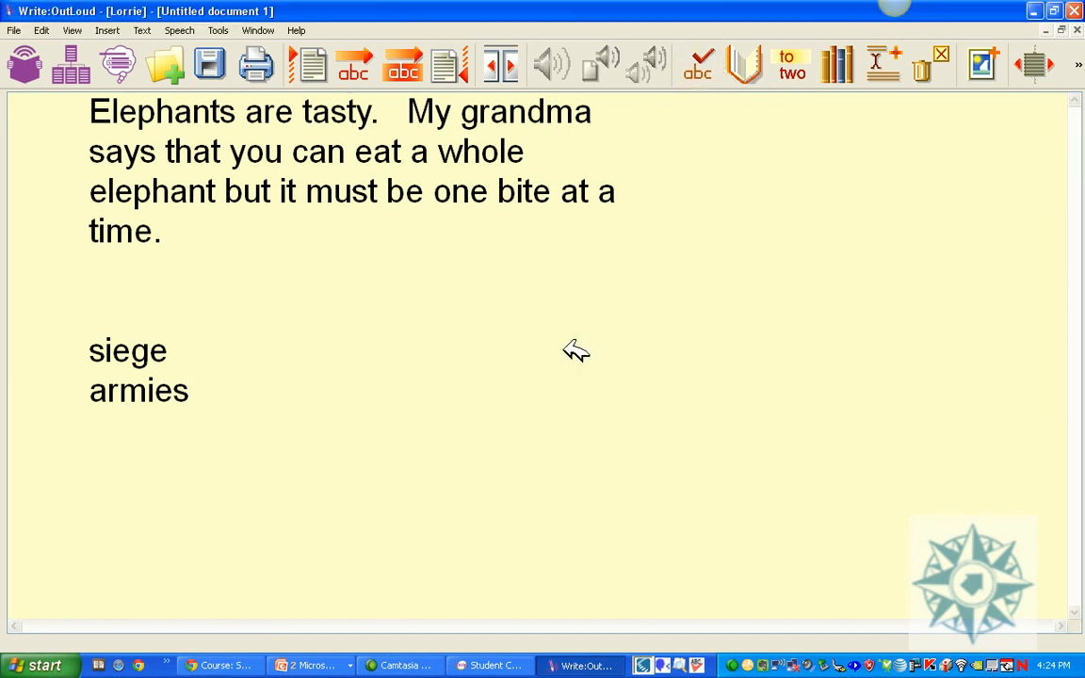
pyautogui.click(753, 59)
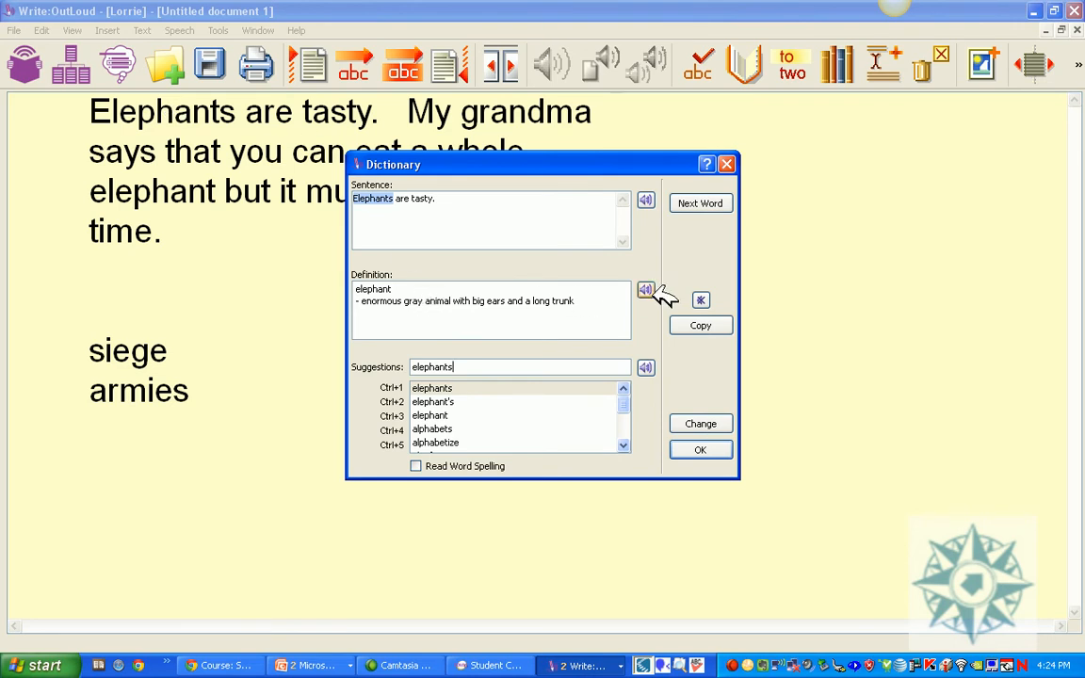
pyautogui.click(702, 449)
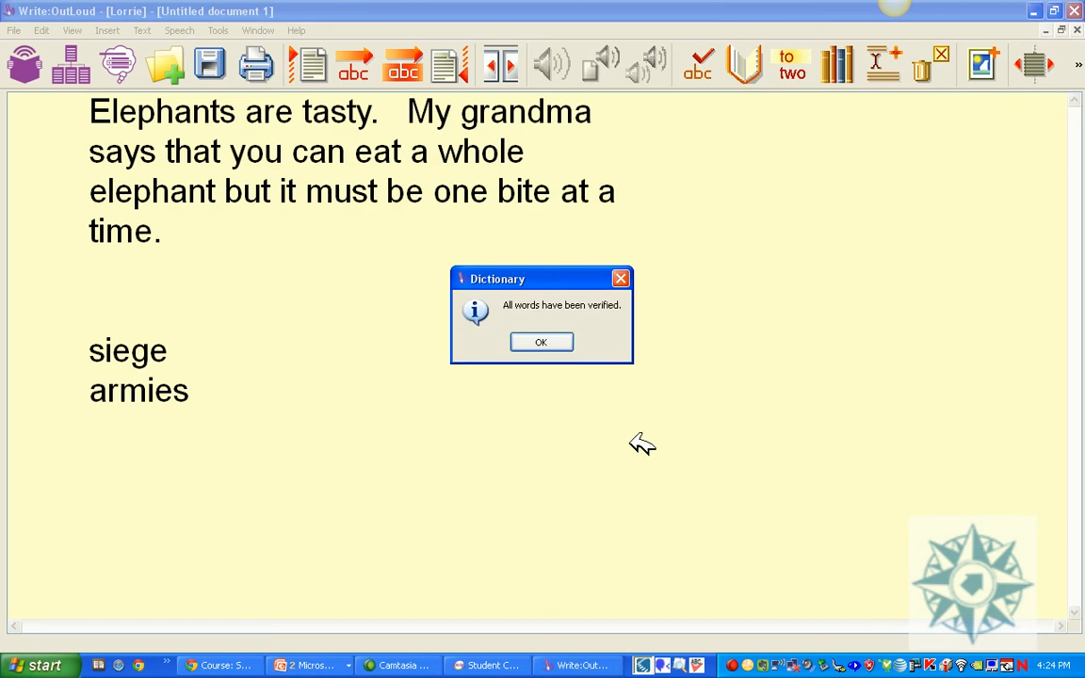
pyautogui.click(546, 343)
# - Look up the word "siege" in the dictionary and close the lookup
pyautogui.moveTo(170, 350); pyautogui.dragTo(92, 341)
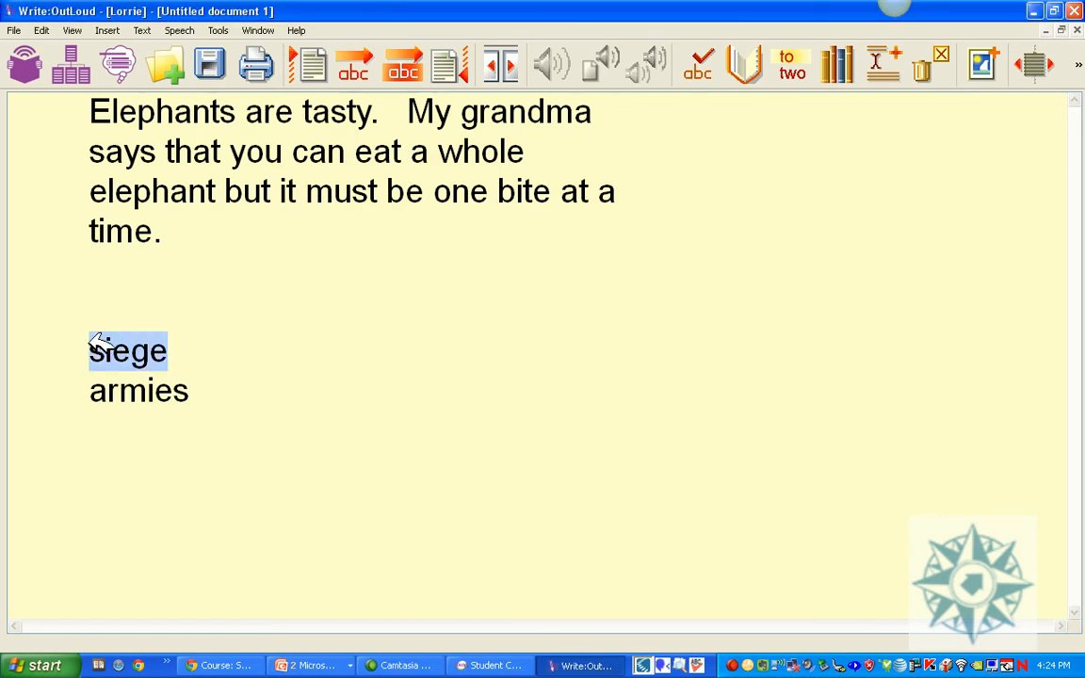
pyautogui.click(747, 66)
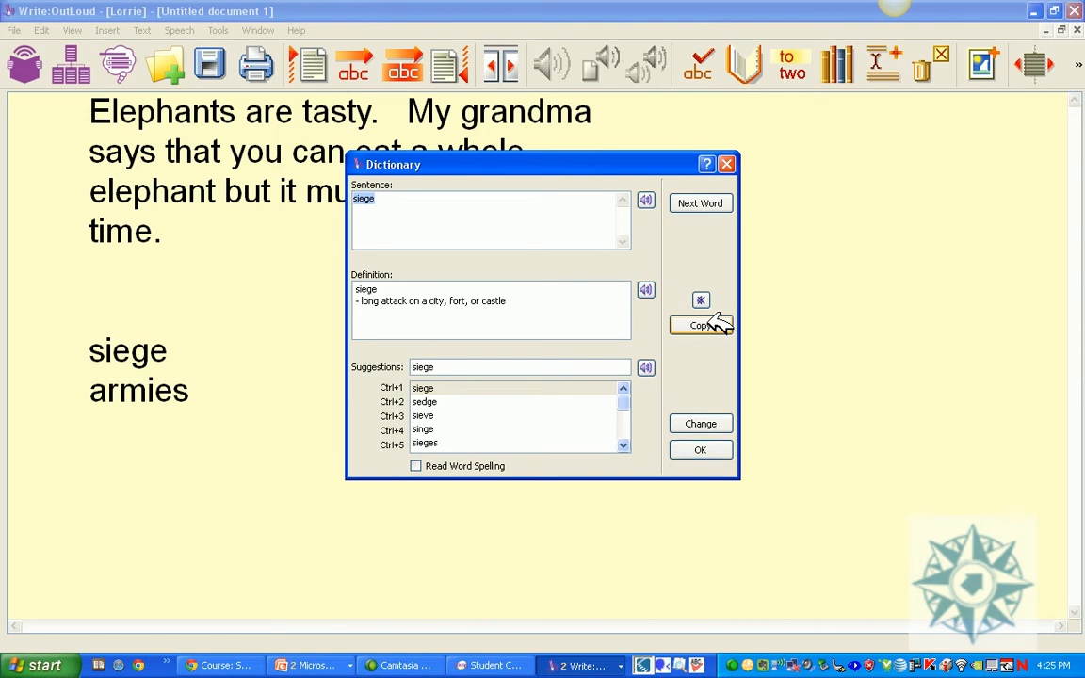
pyautogui.click(702, 450)
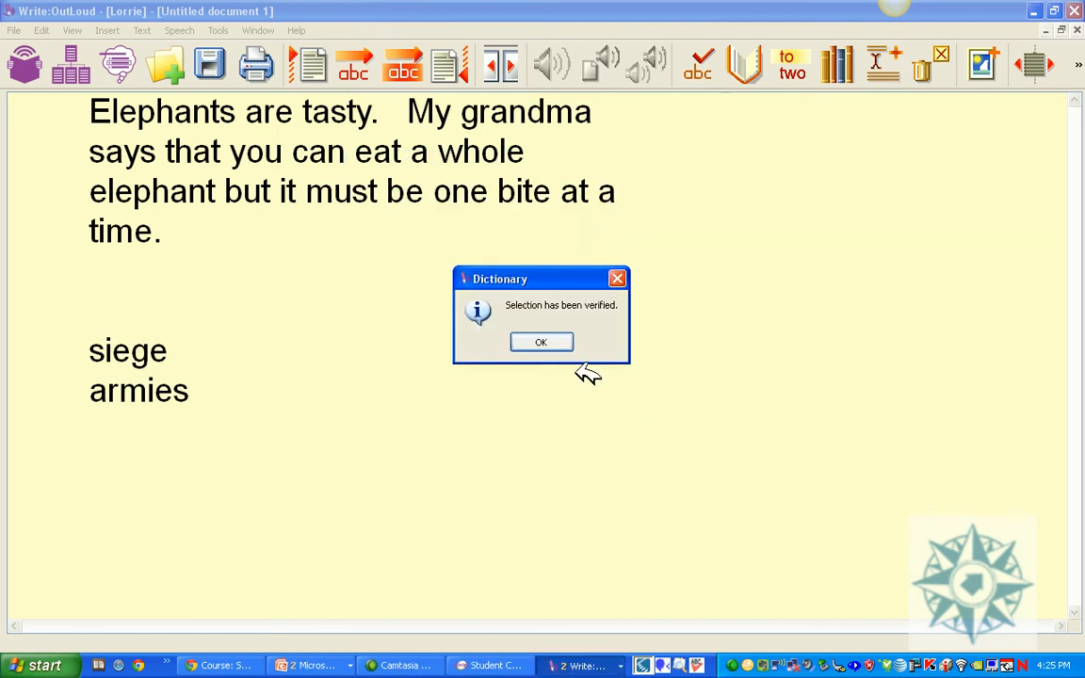
pyautogui.click(553, 342)
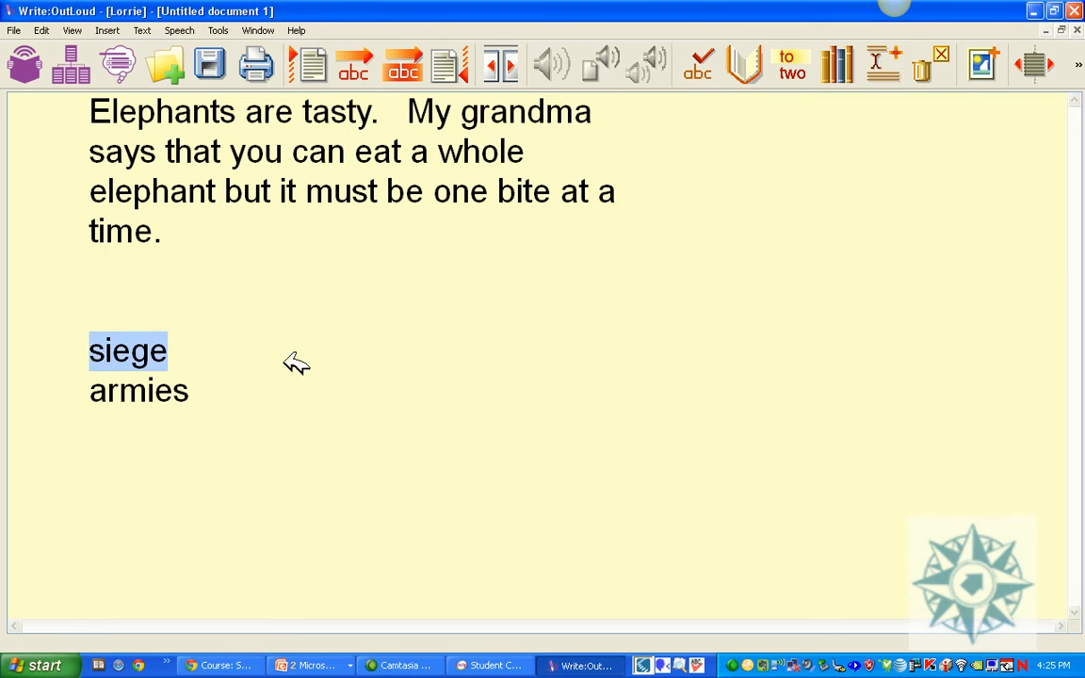
pyautogui.click(234, 364)
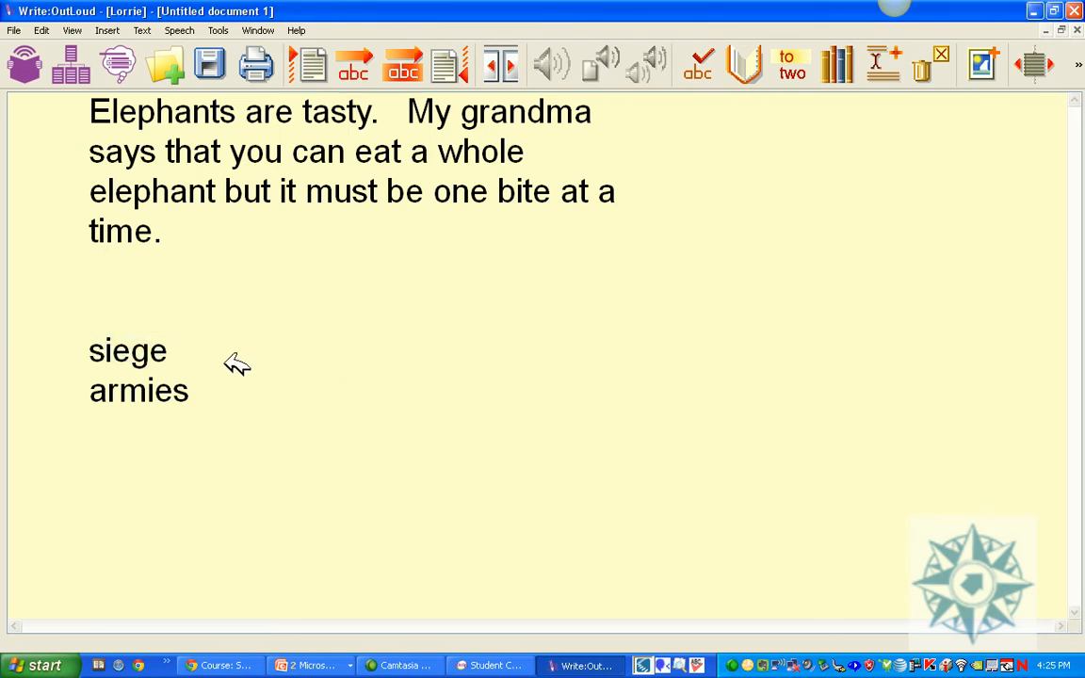
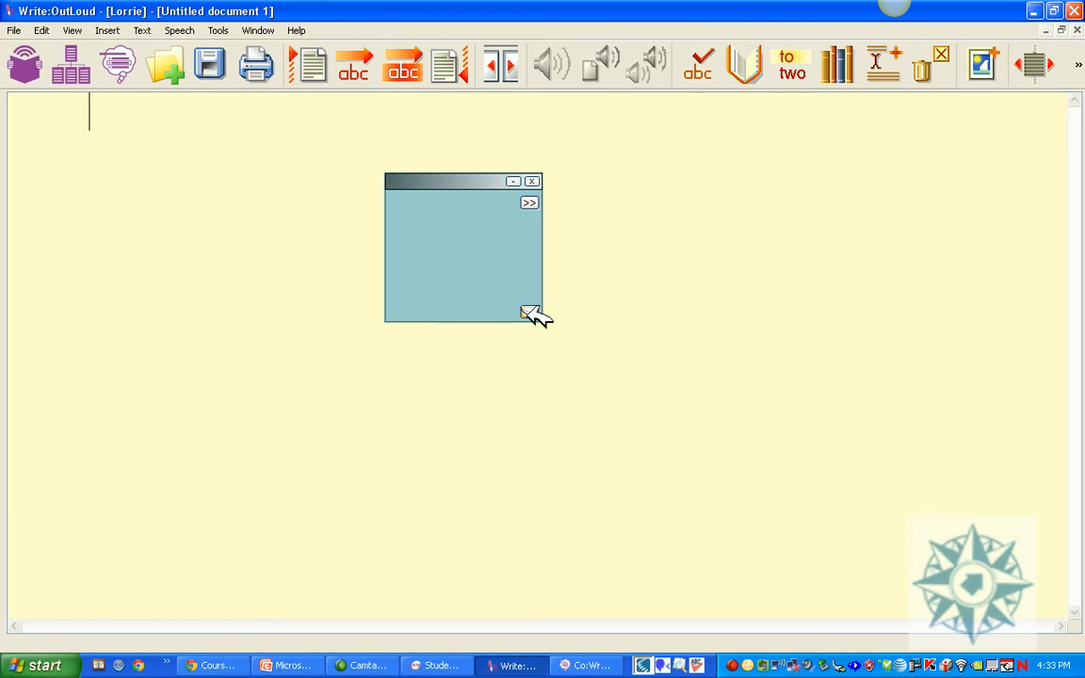
# - Open the full list of Co:Writer topic dictionaries and activate World War II
pyautogui.click(528, 312)
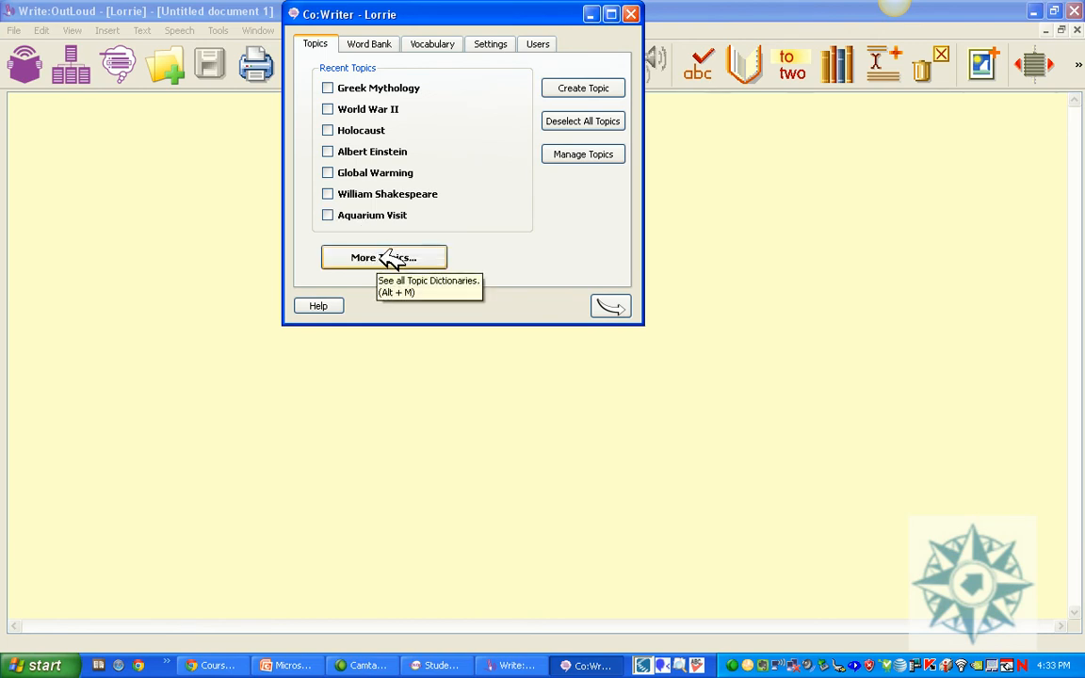
pyautogui.click(386, 258)
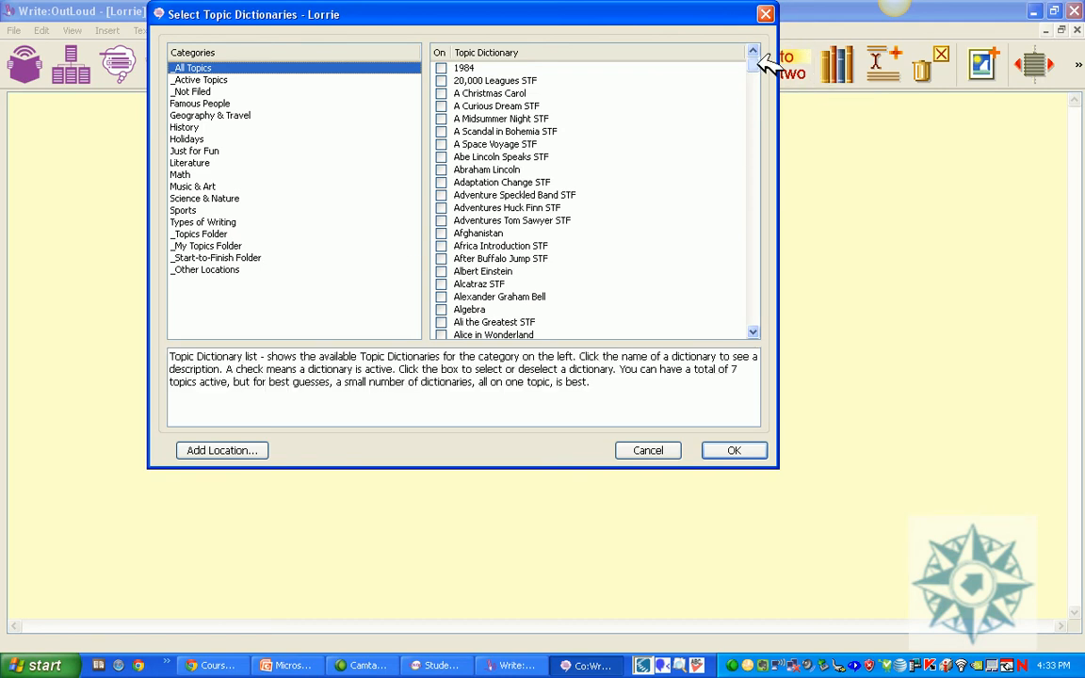
pyautogui.moveTo(765, 58); pyautogui.dragTo(761, 330)
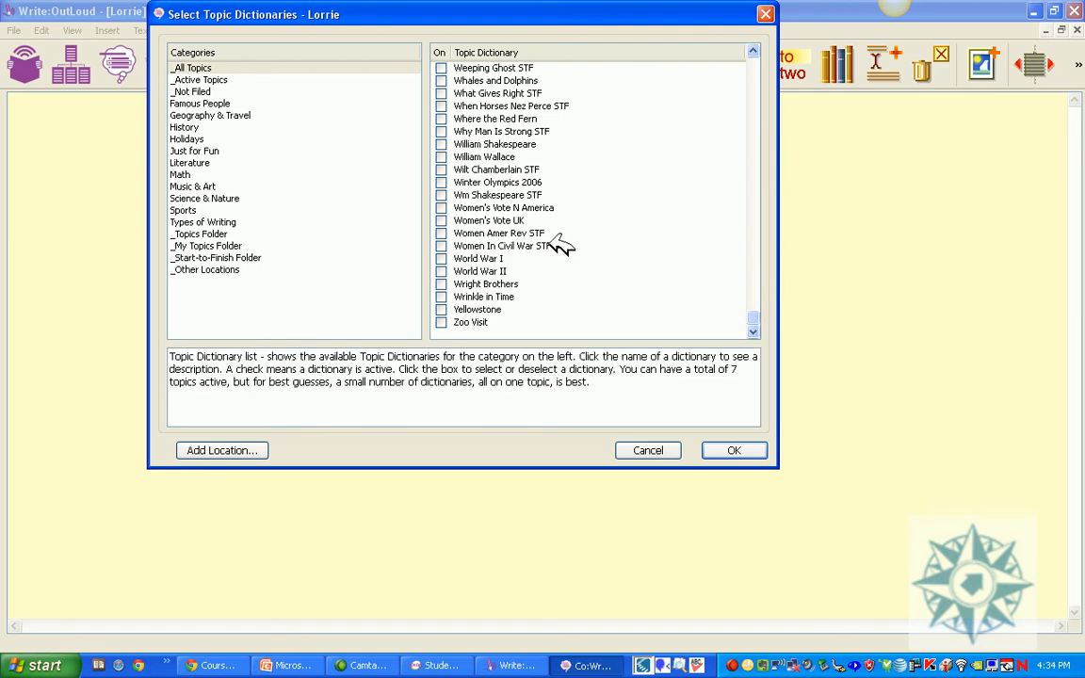
pyautogui.click(444, 268)
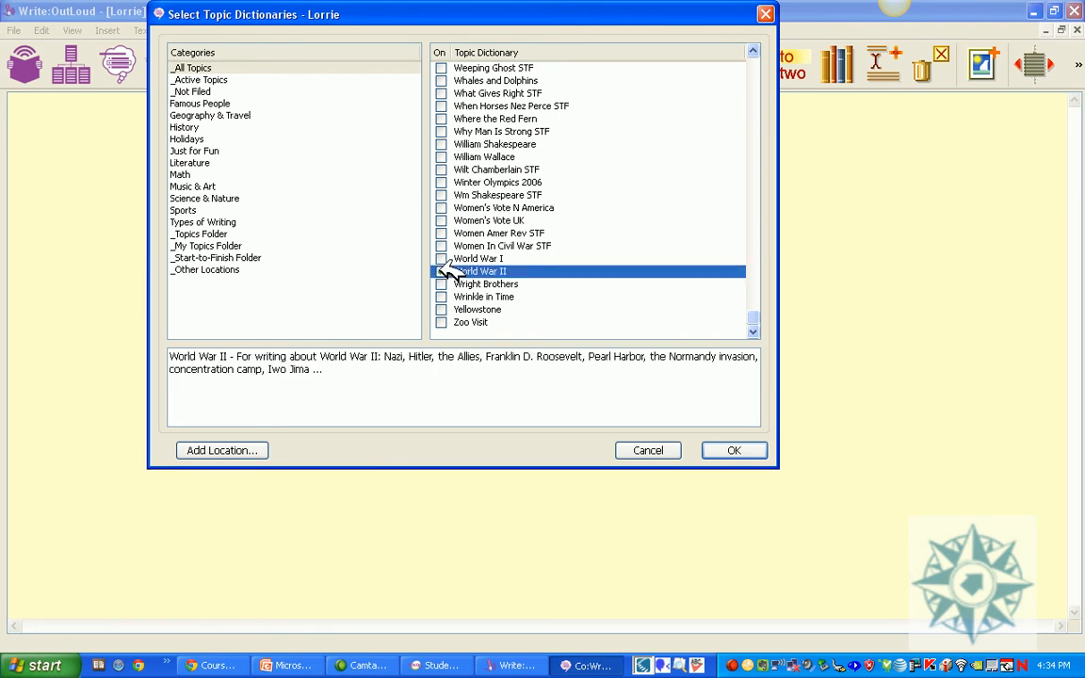
pyautogui.click(442, 271)
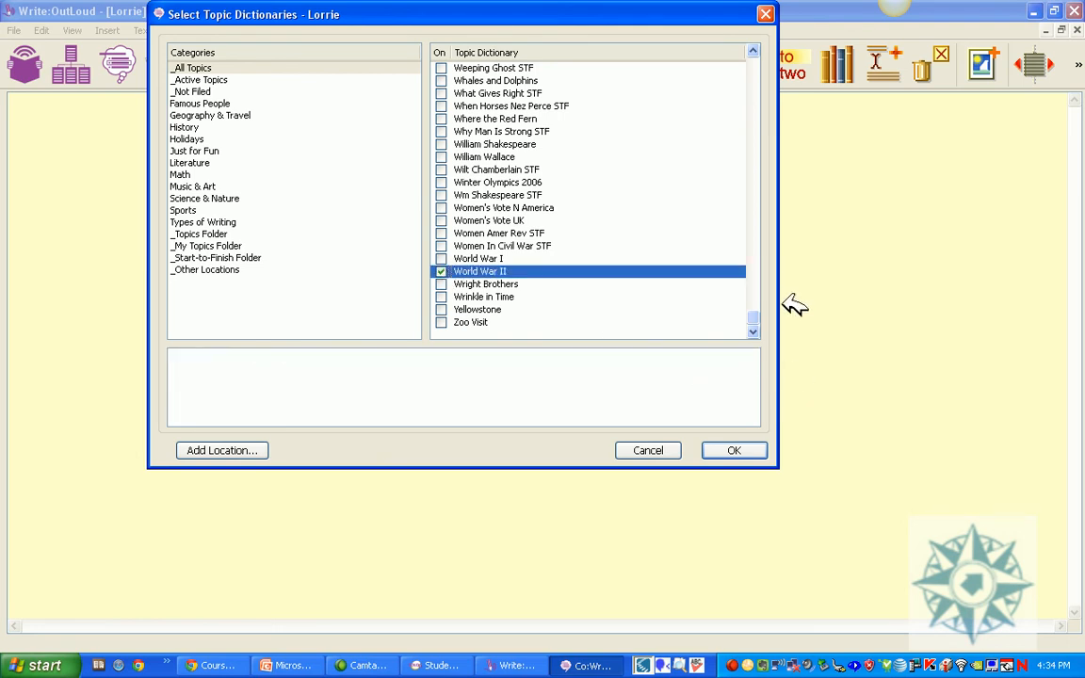
# - Activate the Holocaust and Eleanor Roosevelt topic dictionaries from the History category and accept the topic selection
pyautogui.moveTo(765, 317); pyautogui.dragTo(764, 258)
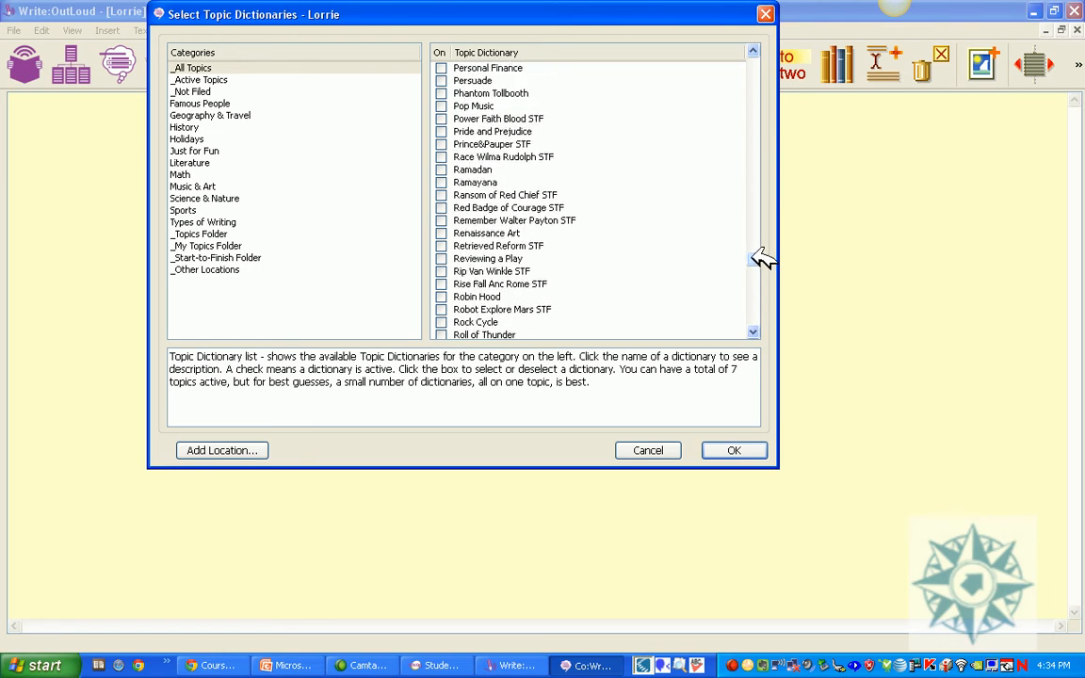
pyautogui.click(195, 126)
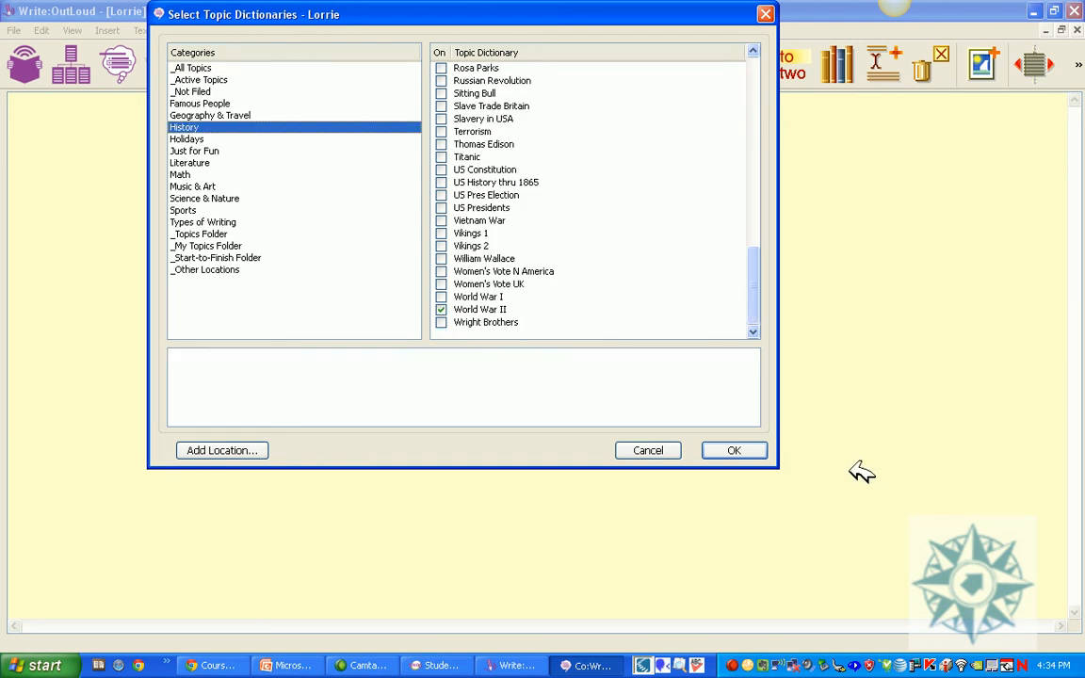
pyautogui.moveTo(754, 266); pyautogui.dragTo(751, 194)
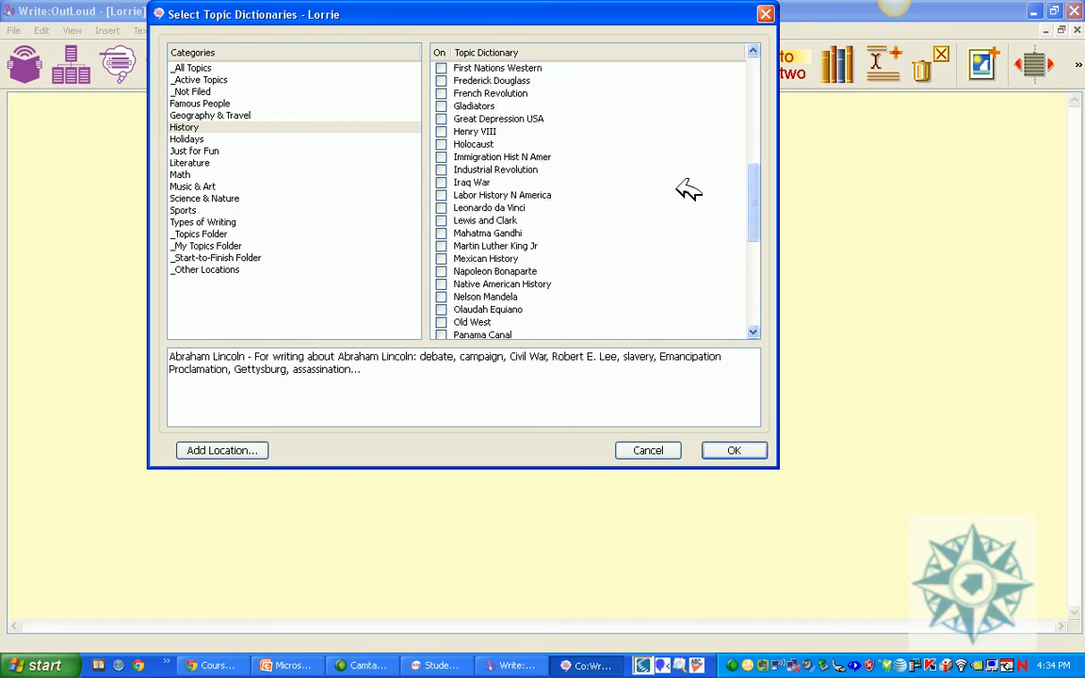
pyautogui.click(443, 144)
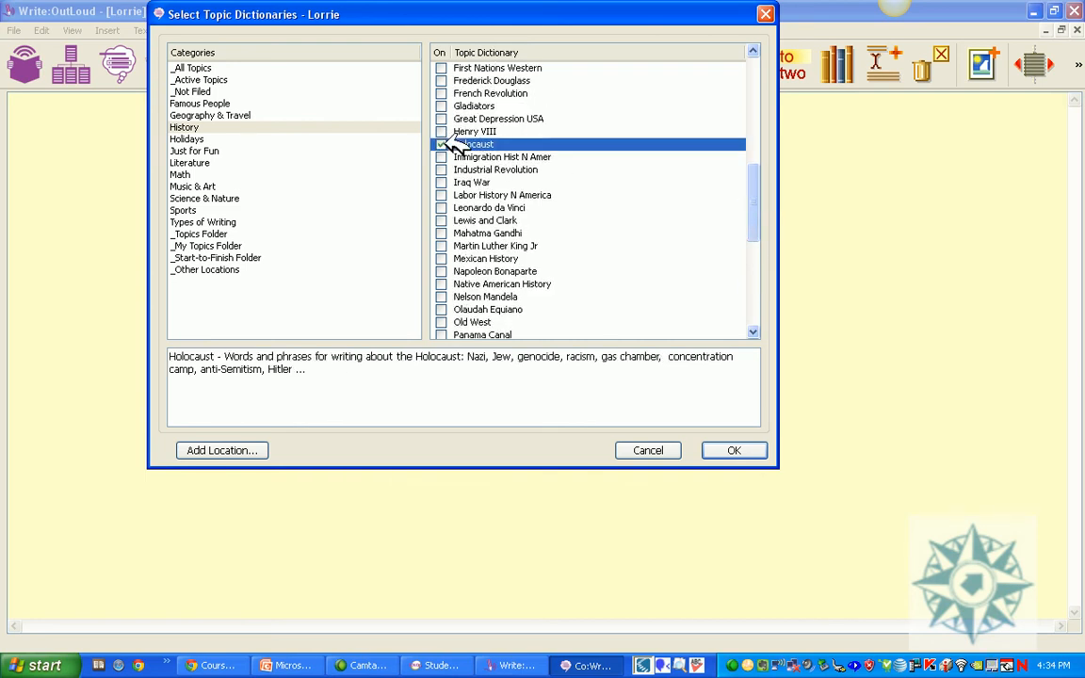
pyautogui.moveTo(765, 186); pyautogui.dragTo(758, 151)
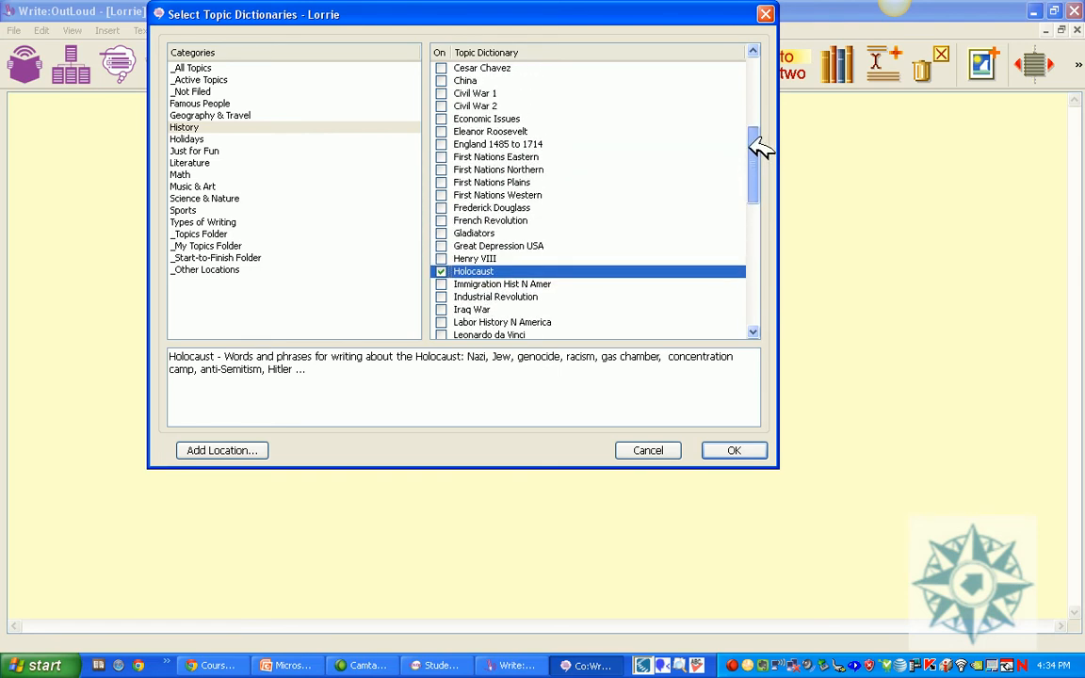
pyautogui.click(446, 132)
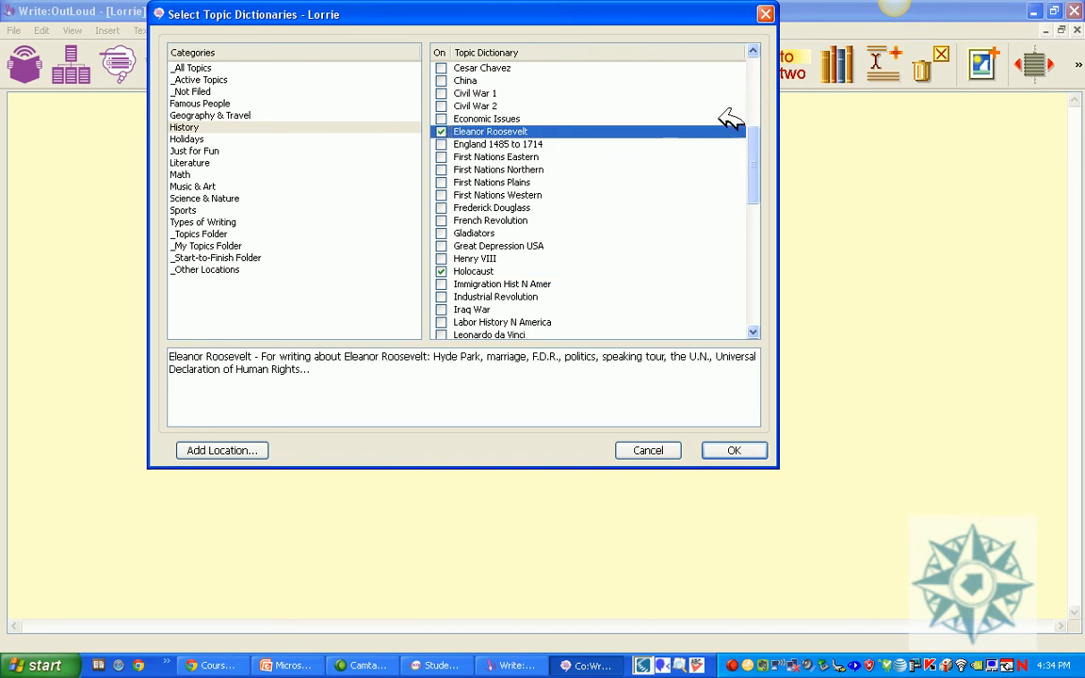
pyautogui.moveTo(752, 169); pyautogui.dragTo(863, 323)
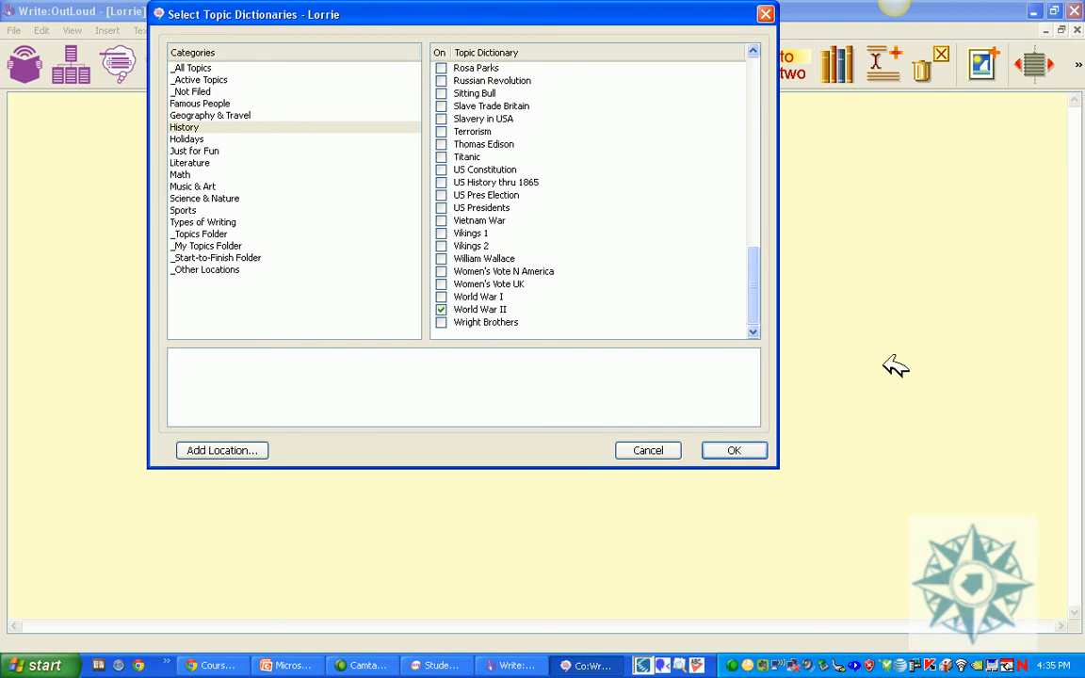
pyautogui.click(734, 450)
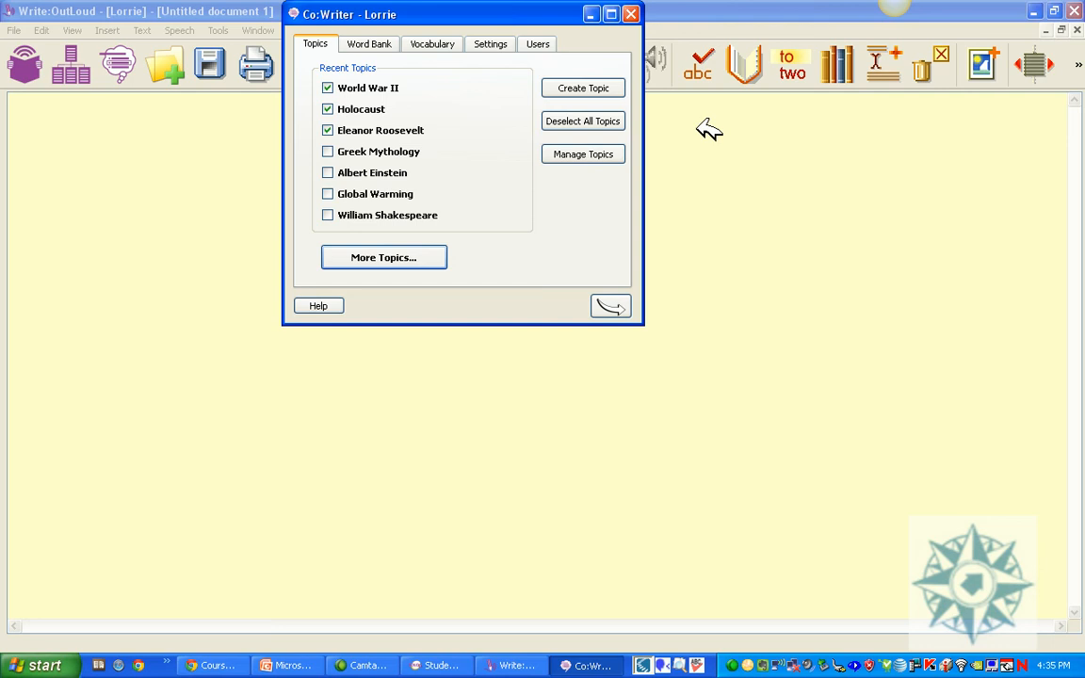
# - Start a new topic dictionary named "CoWriter eLearning Module"
pyautogui.click(583, 89)
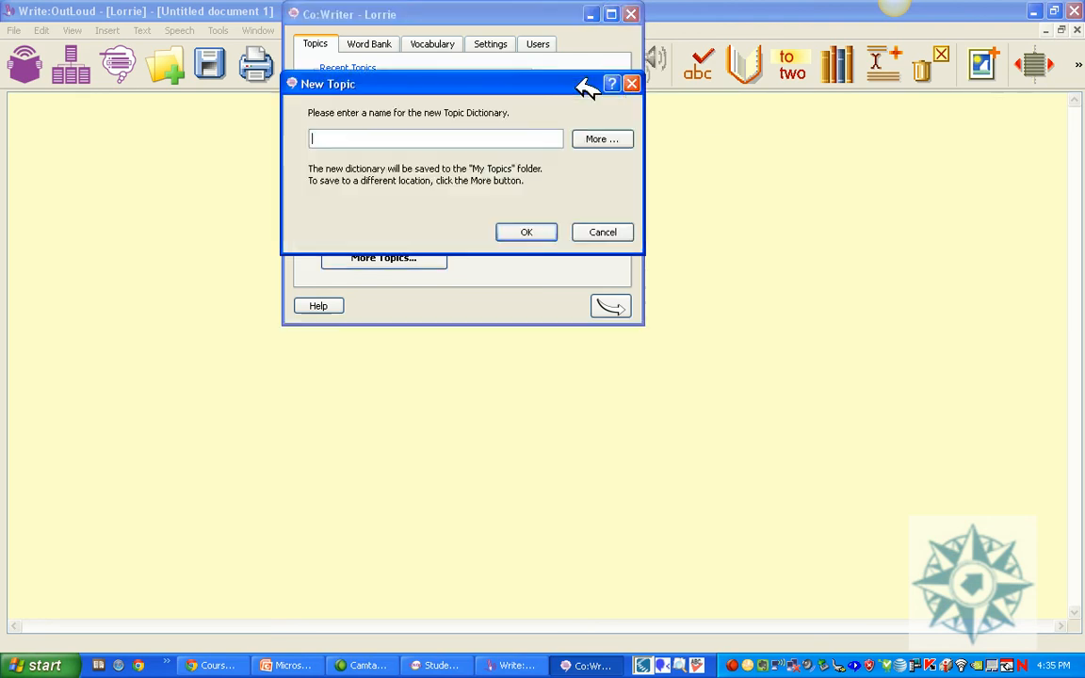
pyautogui.write('CoWriter eLearning')
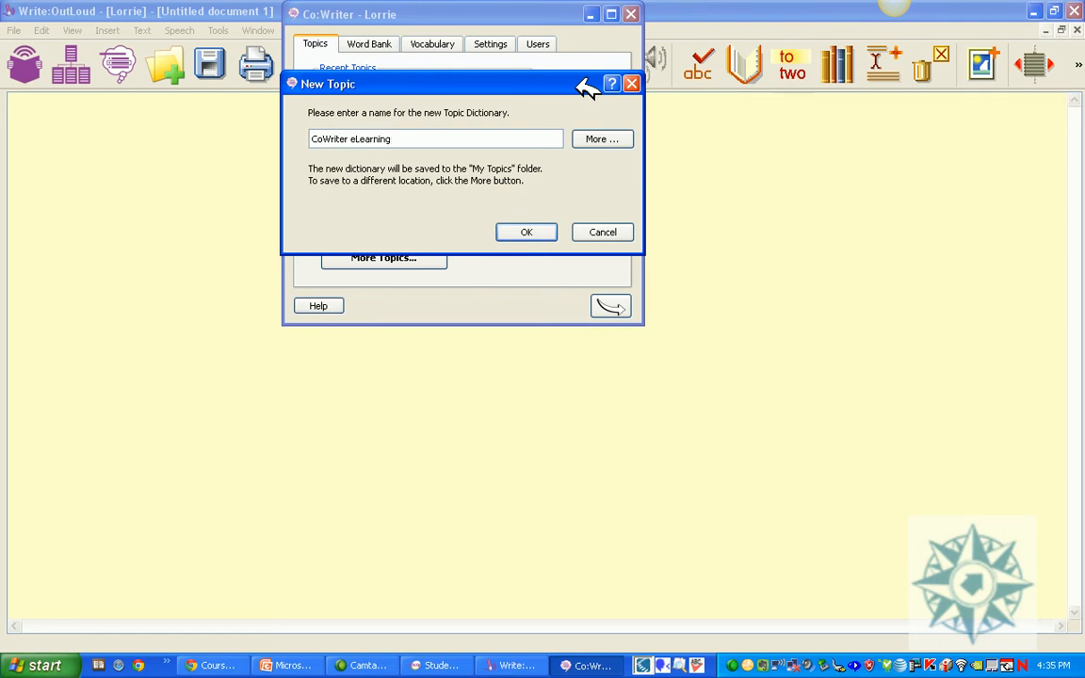
pyautogui.write(' Module')
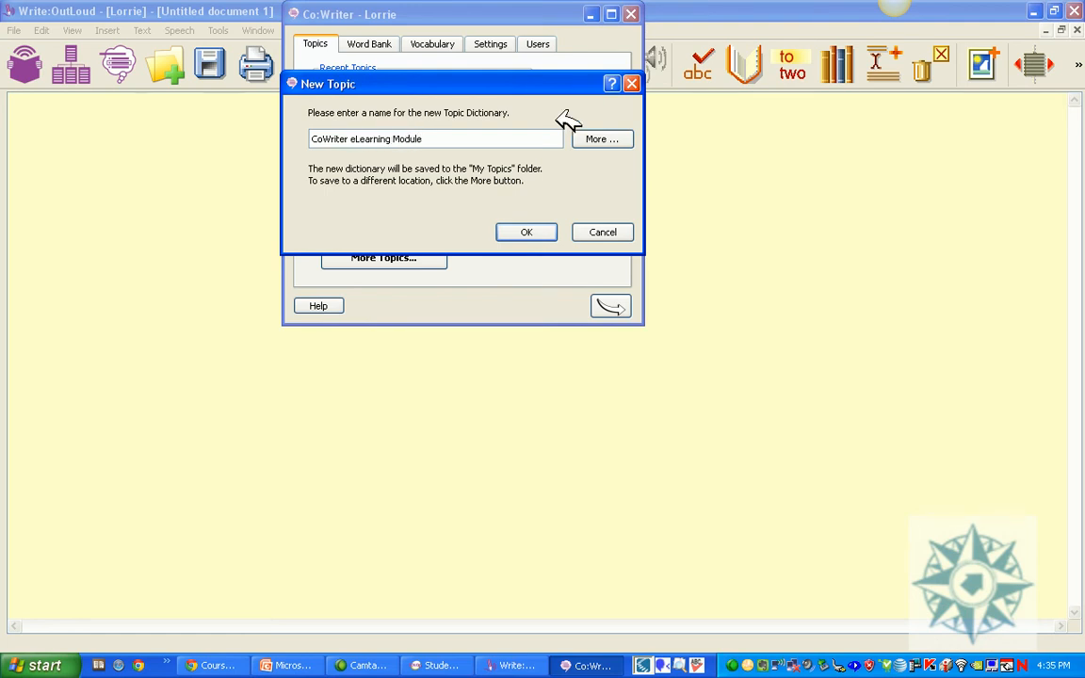
pyautogui.click(526, 231)
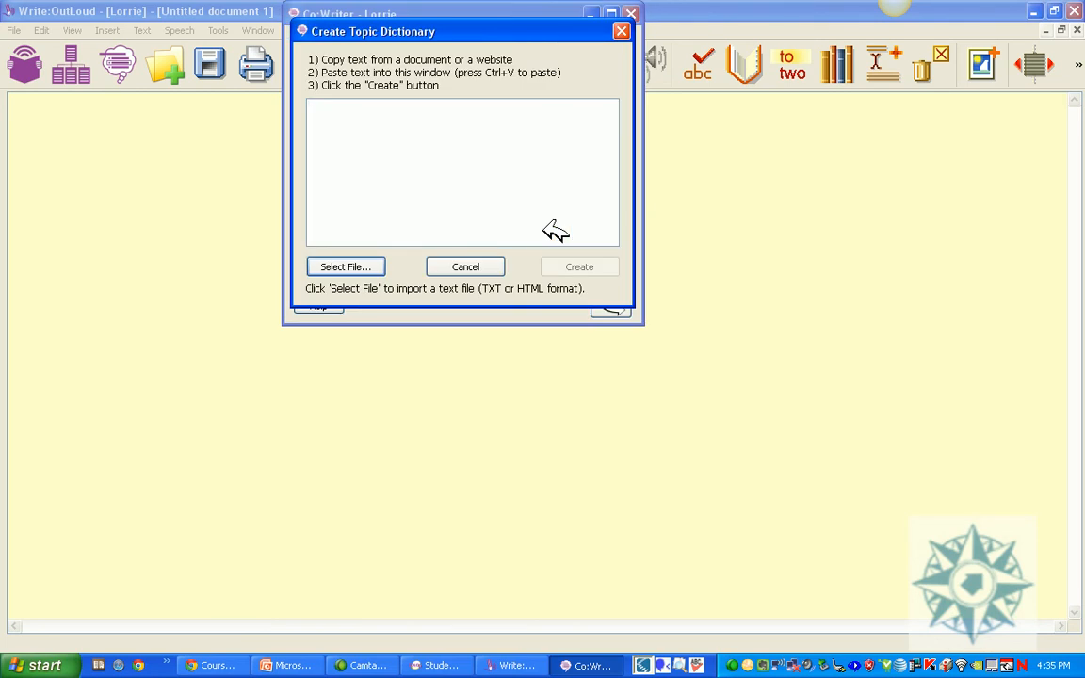
# - Enter "scaffold", "development", "spelling", "support" and "keystroke" on separate lines and create the topic dictionary from them
pyautogui.write('scaffold')
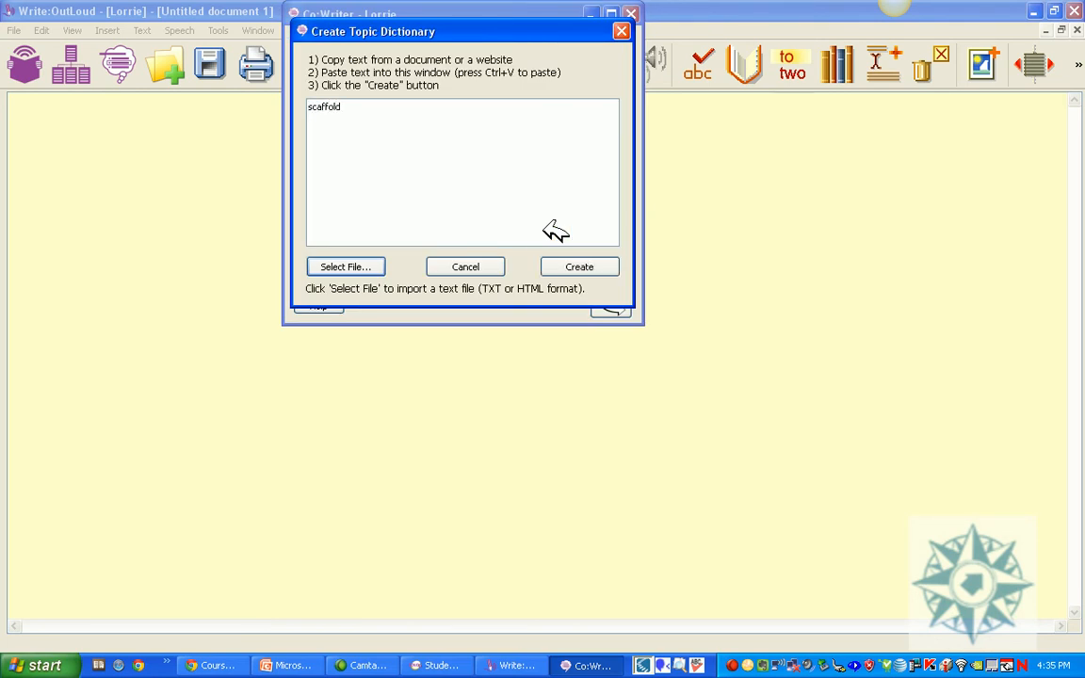
pyautogui.press('Return')
pyautogui.write('development')
pyautogui.press('Return')
pyautogui.write('spelling')
pyautogui.press('Return')
pyautogui.write('suppo')
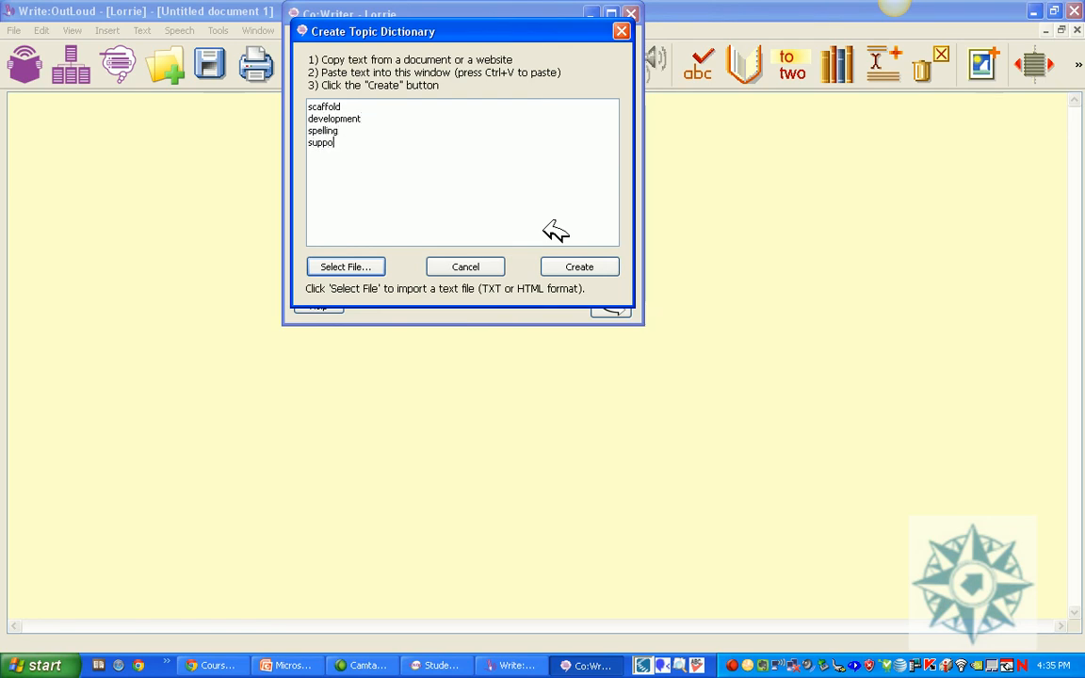
pyautogui.write('rt')
pyautogui.press('Return')
pyautogui.write('keystroke')
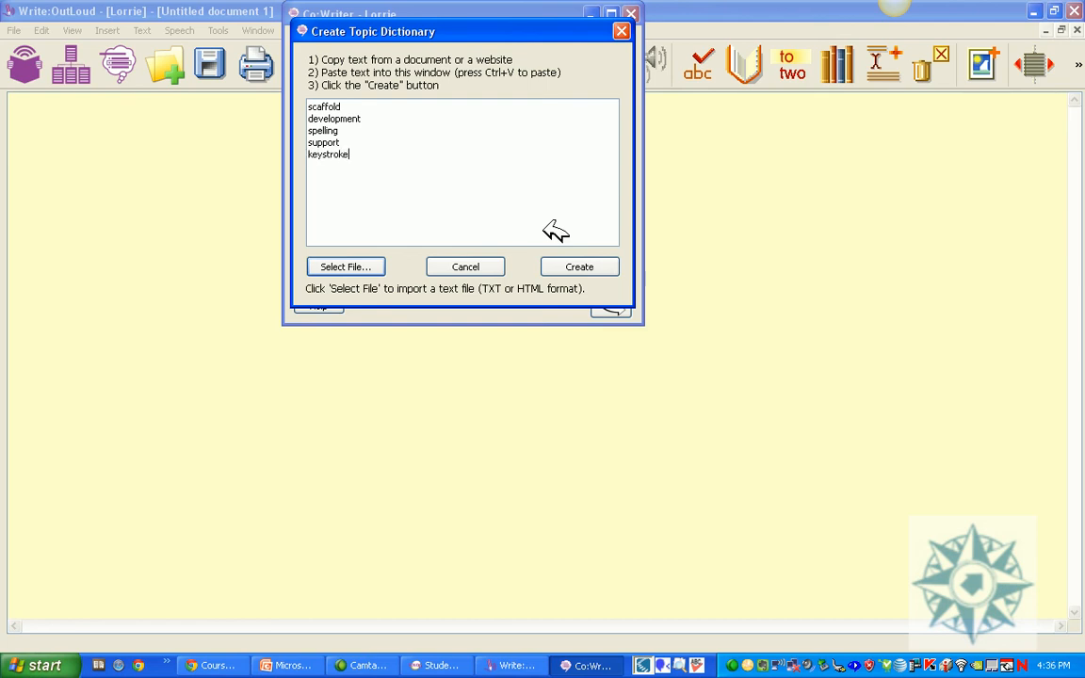
pyautogui.click(579, 264)
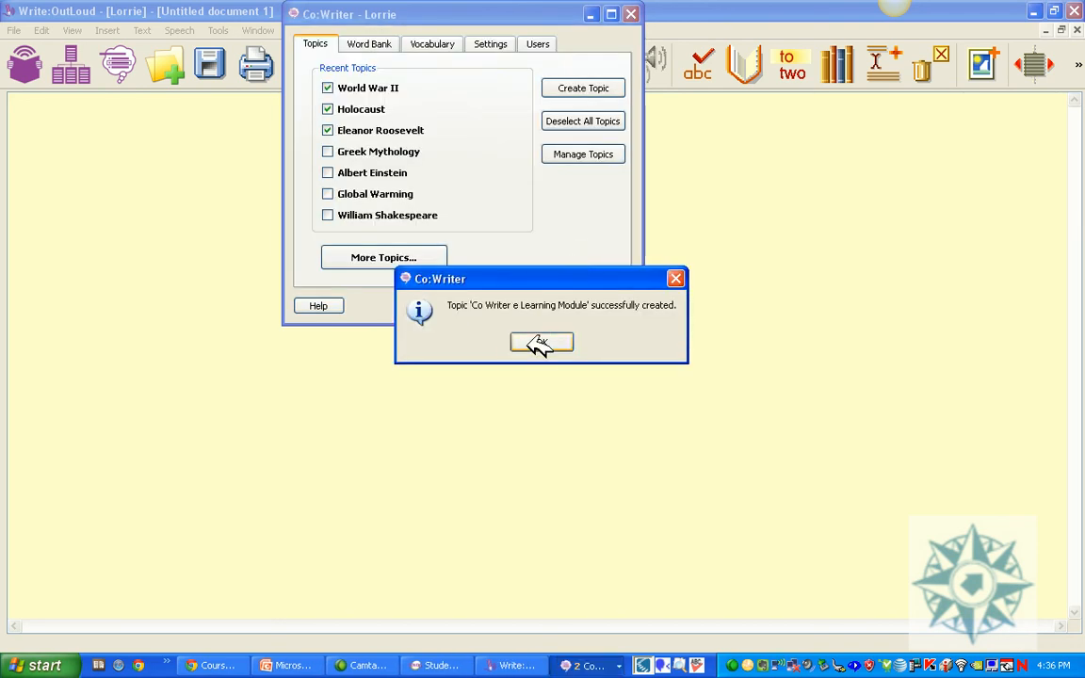
pyautogui.click(540, 341)
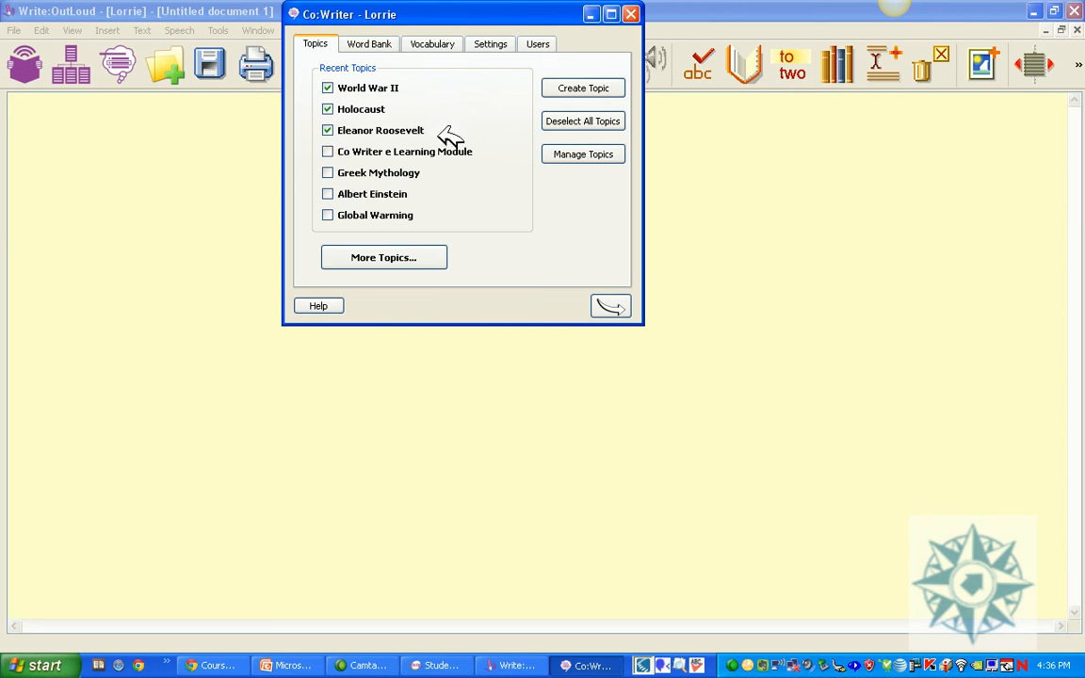
# - Open the word bank, reduce its number of words to the minimum, and raise it to the maximum
pyautogui.click(386, 44)
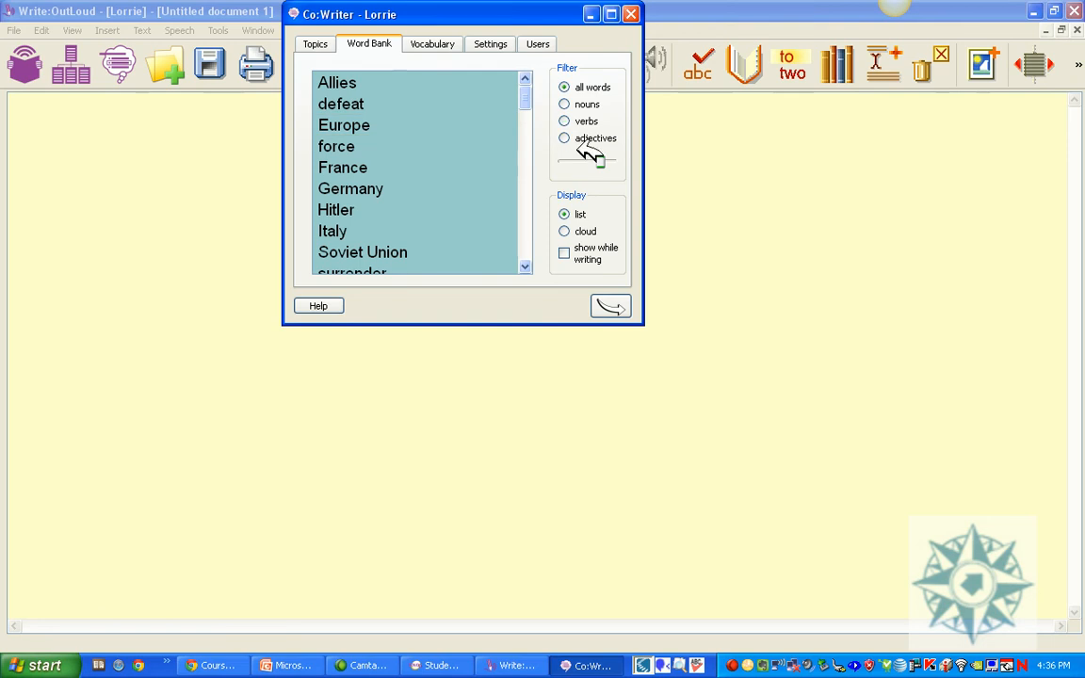
pyautogui.moveTo(602, 162); pyautogui.dragTo(565, 162)
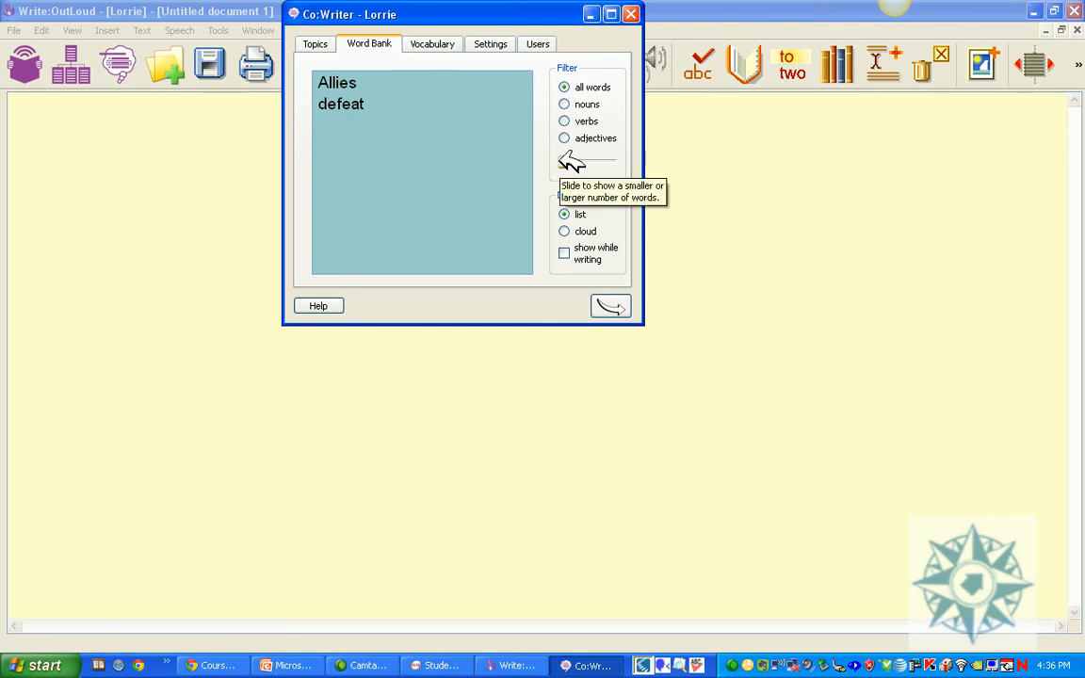
pyautogui.moveTo(571, 161); pyautogui.dragTo(624, 168)
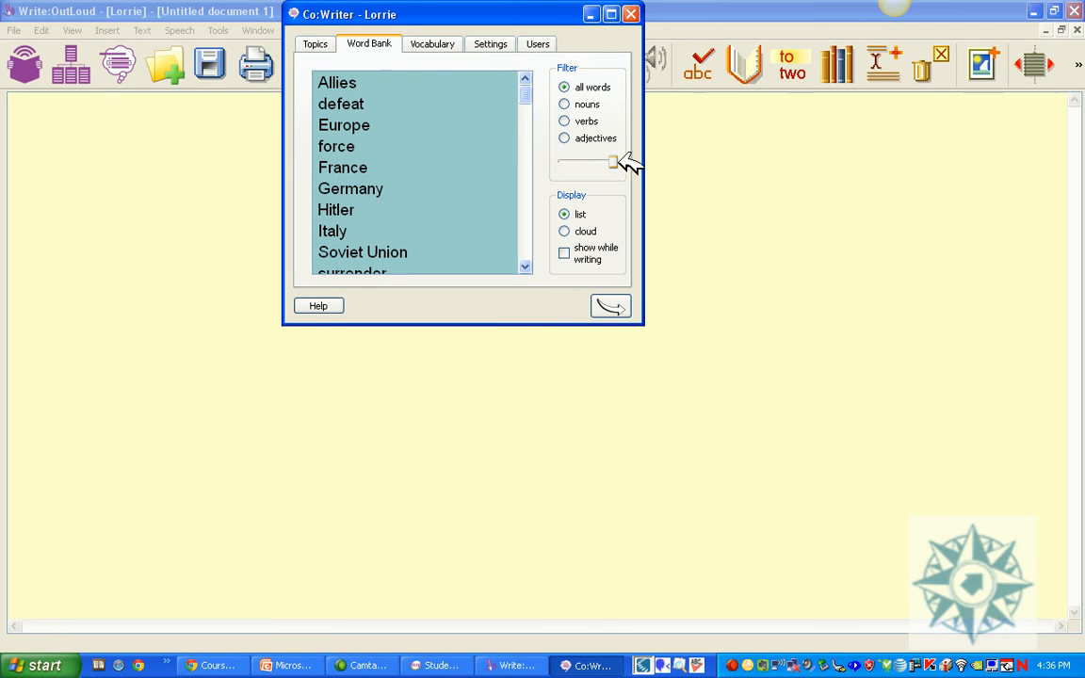
pyautogui.moveTo(528, 81); pyautogui.dragTo(535, 250)
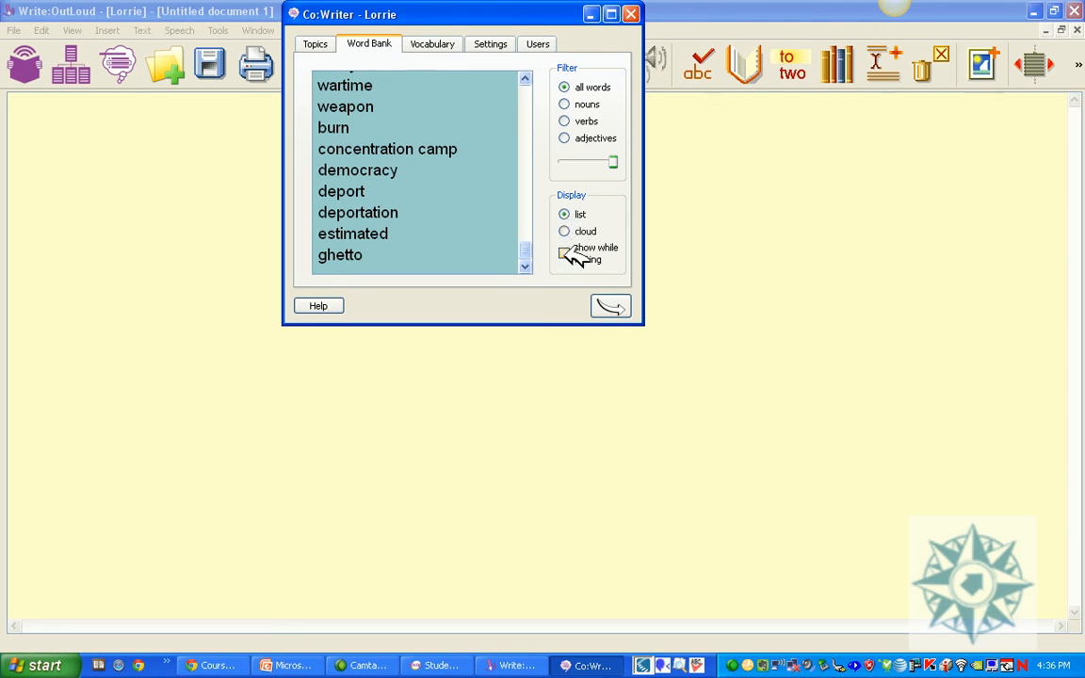
# - Show the word bank while writing and display it as a cloud with a medium number of words
pyautogui.click(565, 254)
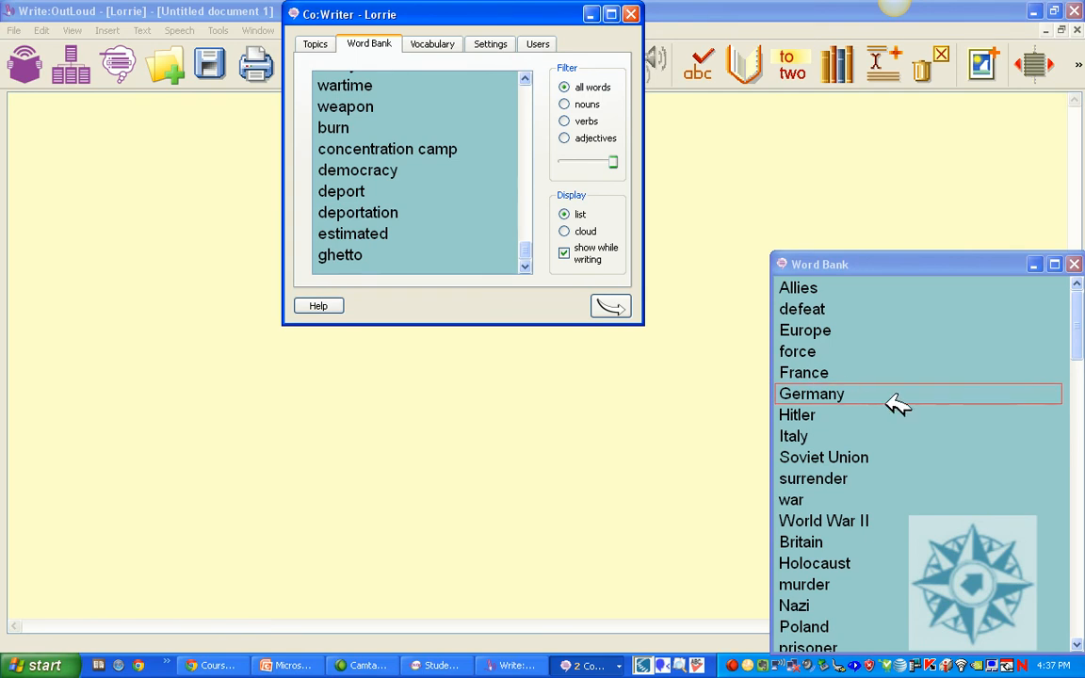
pyautogui.moveTo(1072, 291)
pyautogui.mouseDown()
pyautogui.moveTo(1080, 586)
pyautogui.moveTo(1065, 368)
pyautogui.moveTo(1071, 285)
pyautogui.mouseUp()
pyautogui.moveTo(614, 161); pyautogui.dragTo(595, 161)
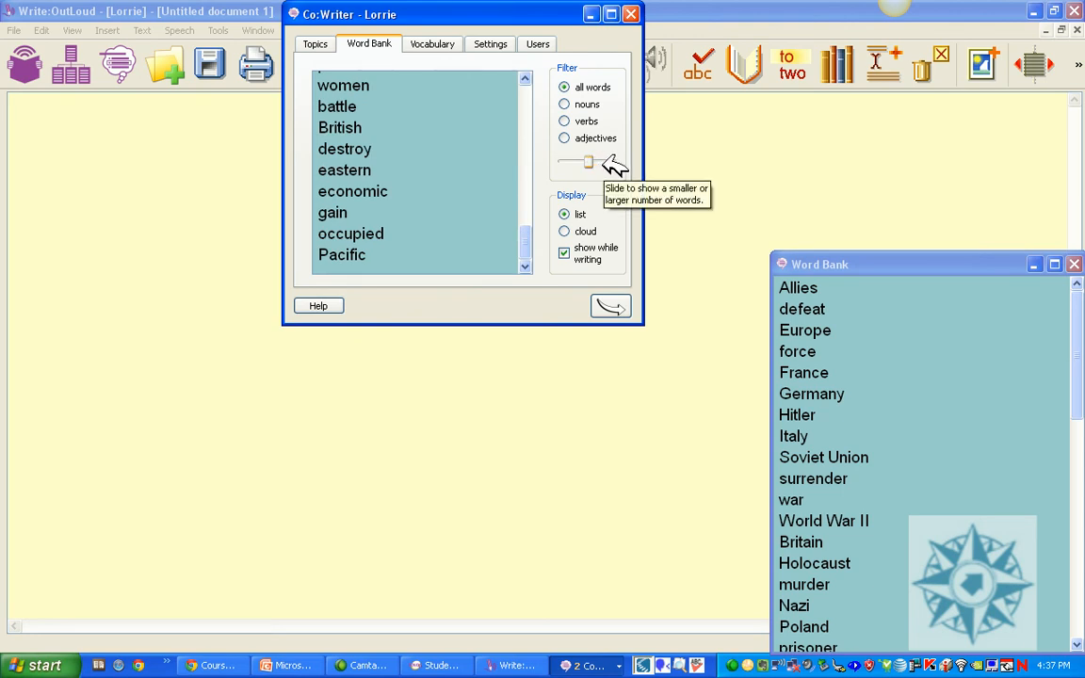
pyautogui.click(565, 231)
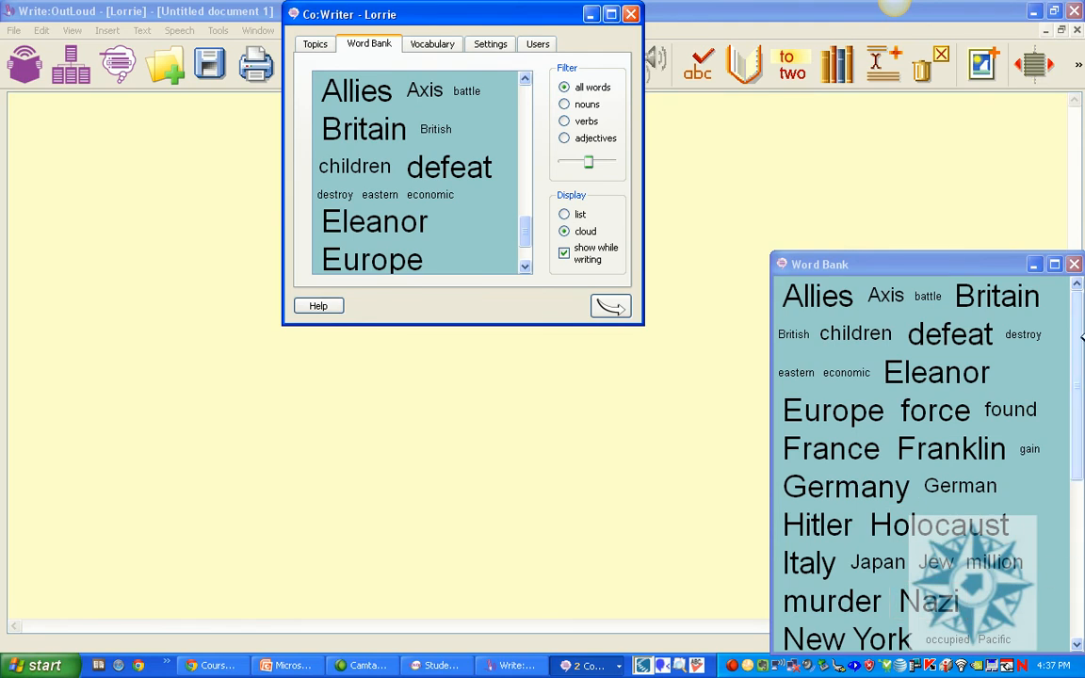
pyautogui.scroll(-5, 1081, 483)
pyautogui.moveTo(1081, 511); pyautogui.dragTo(1073, 309)
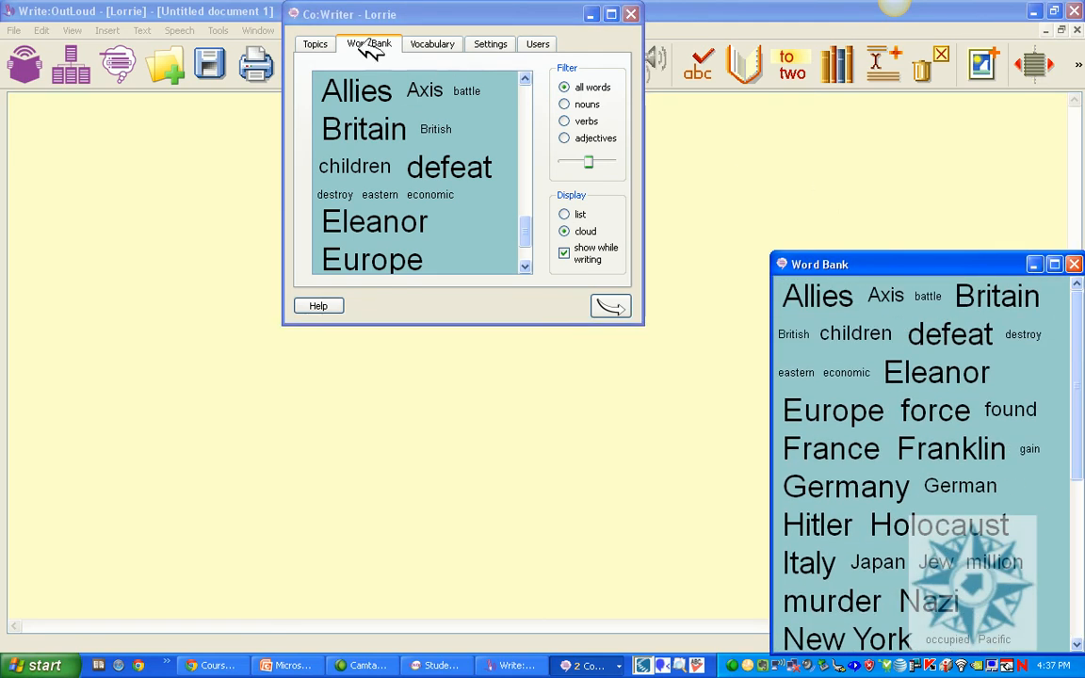
# - Deactivate the Eleanor Roosevelt topic and check the updated word bank
pyautogui.click(316, 42)
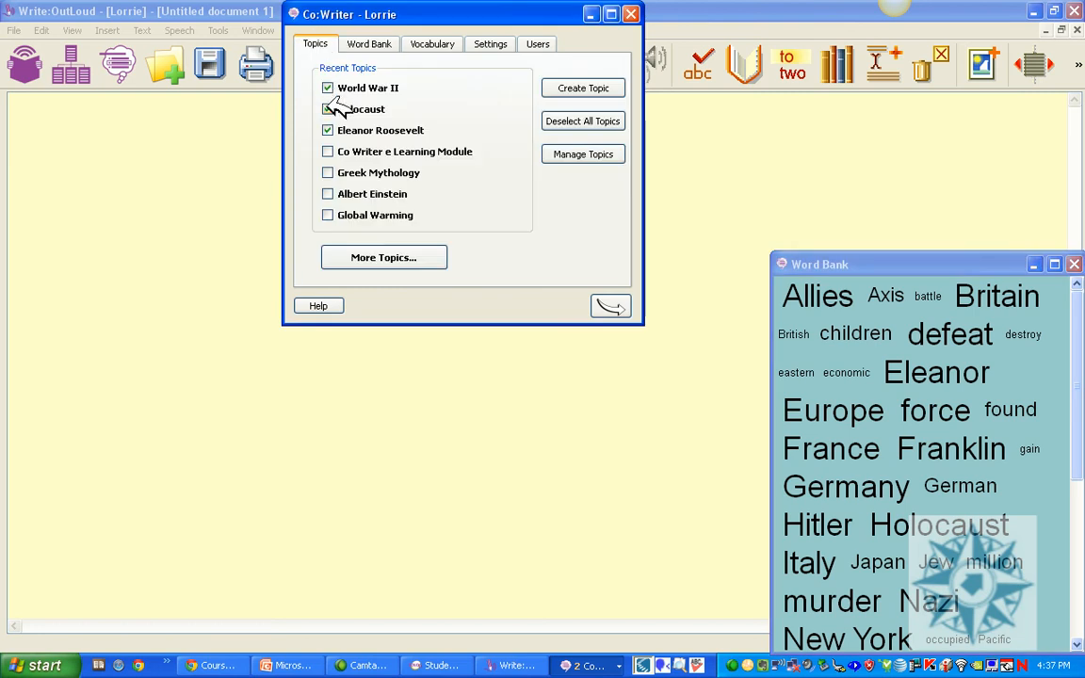
pyautogui.click(328, 129)
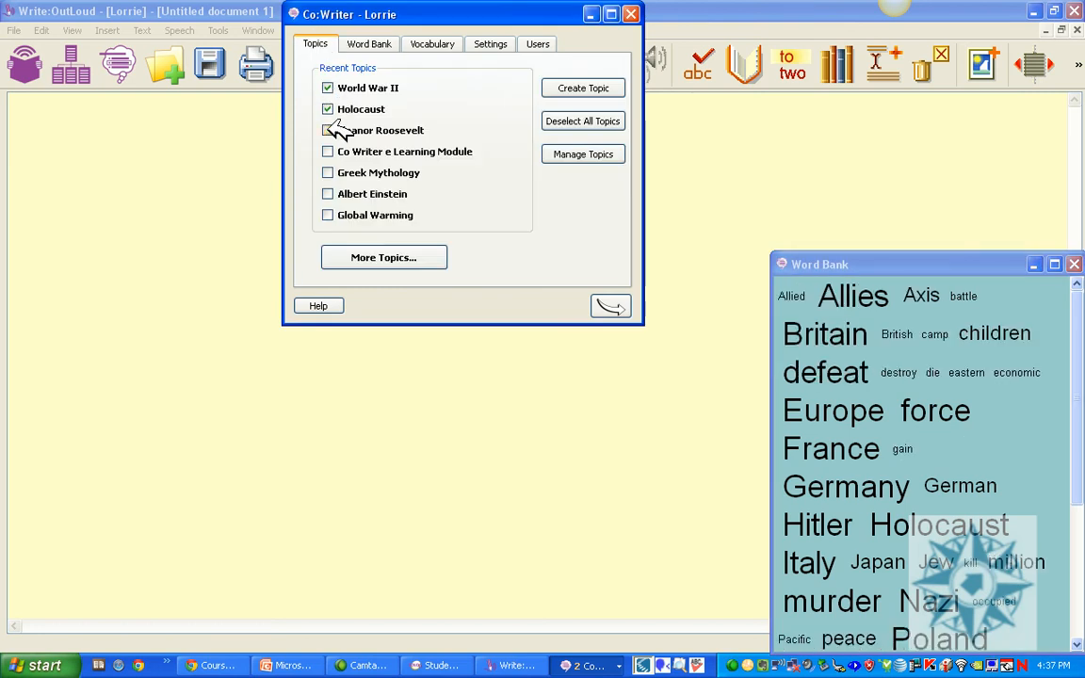
pyautogui.click(389, 43)
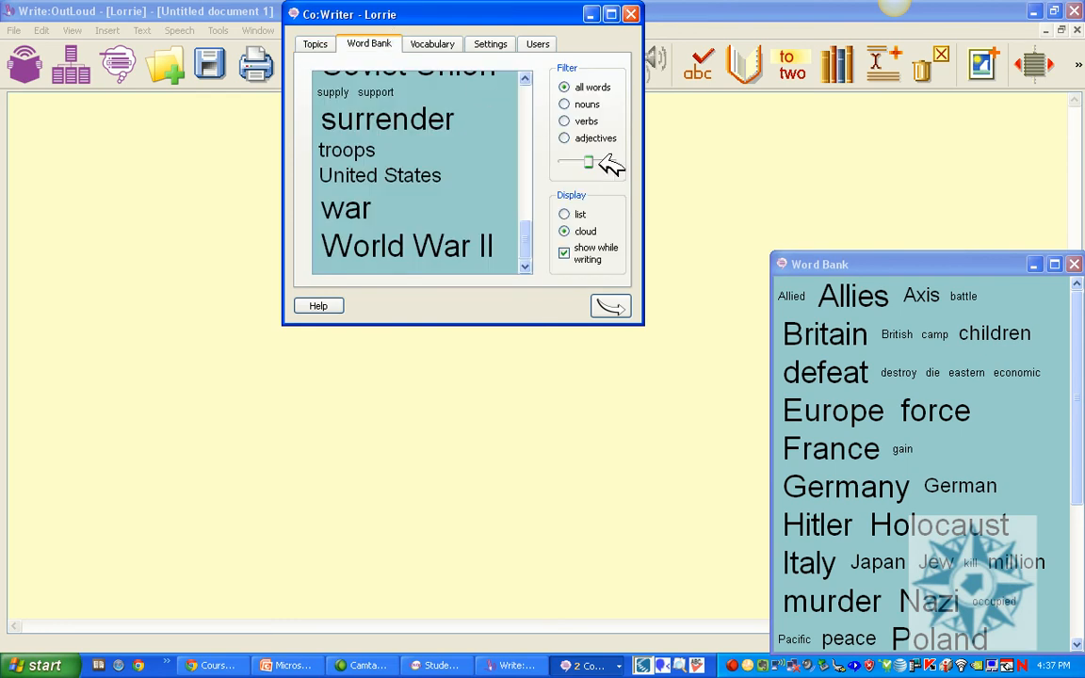
# - Review the main and personal dictionary options and the full vocabulary window's topic dictionaries, and close that window
pyautogui.click(435, 44)
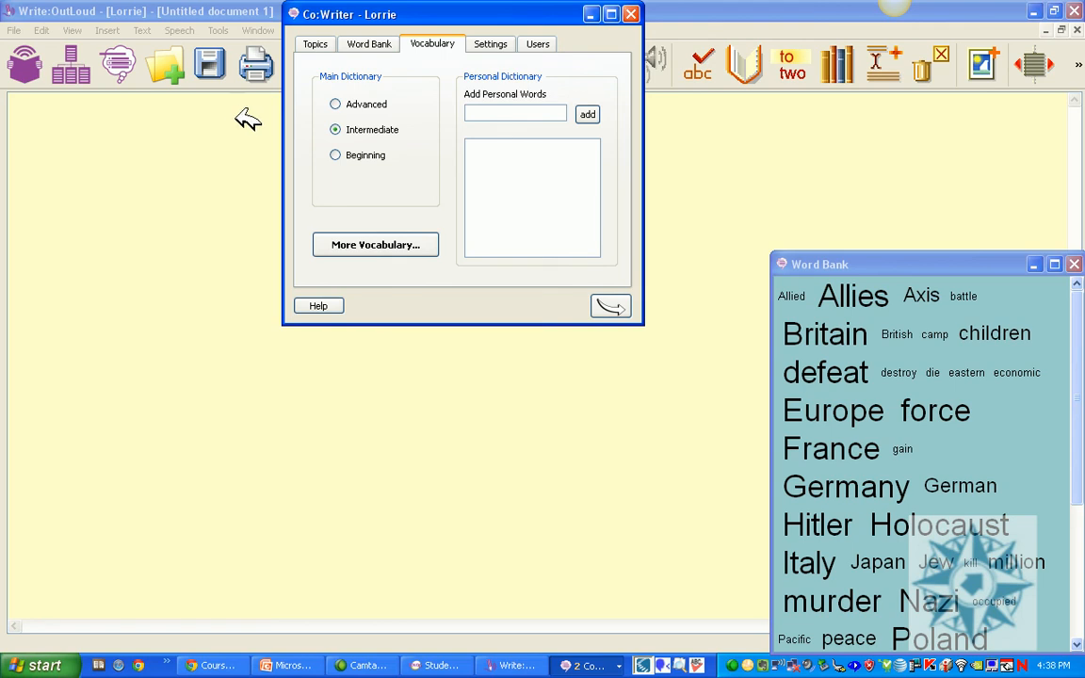
pyautogui.click(386, 245)
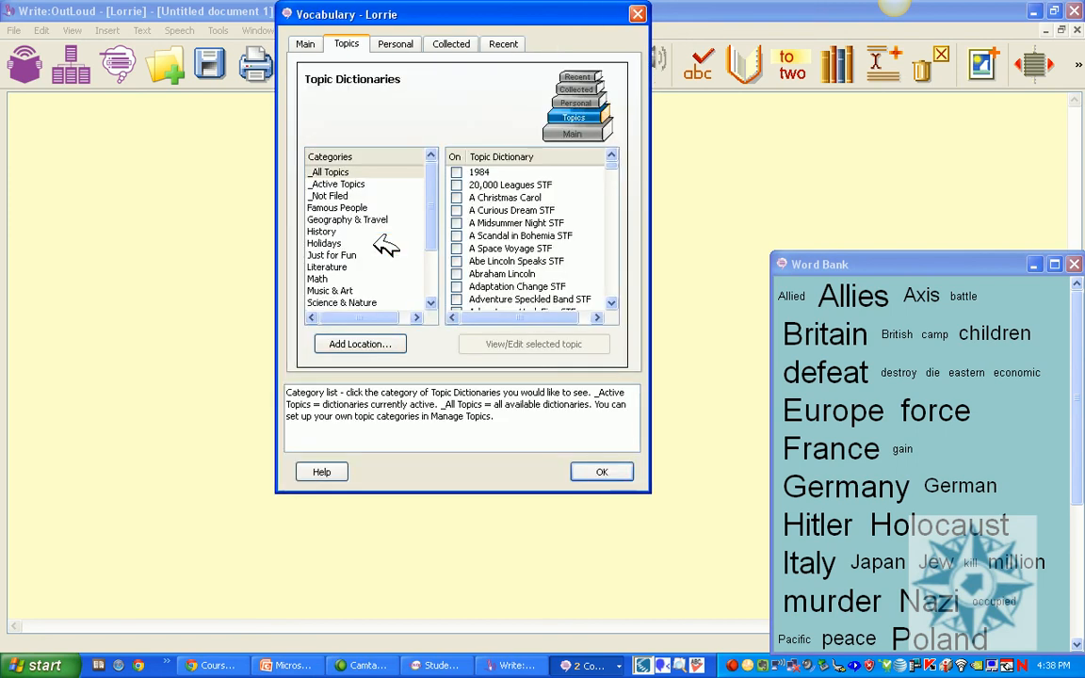
pyautogui.moveTo(435, 184)
pyautogui.mouseDown()
pyautogui.moveTo(433, 247)
pyautogui.moveTo(448, 170)
pyautogui.mouseUp()
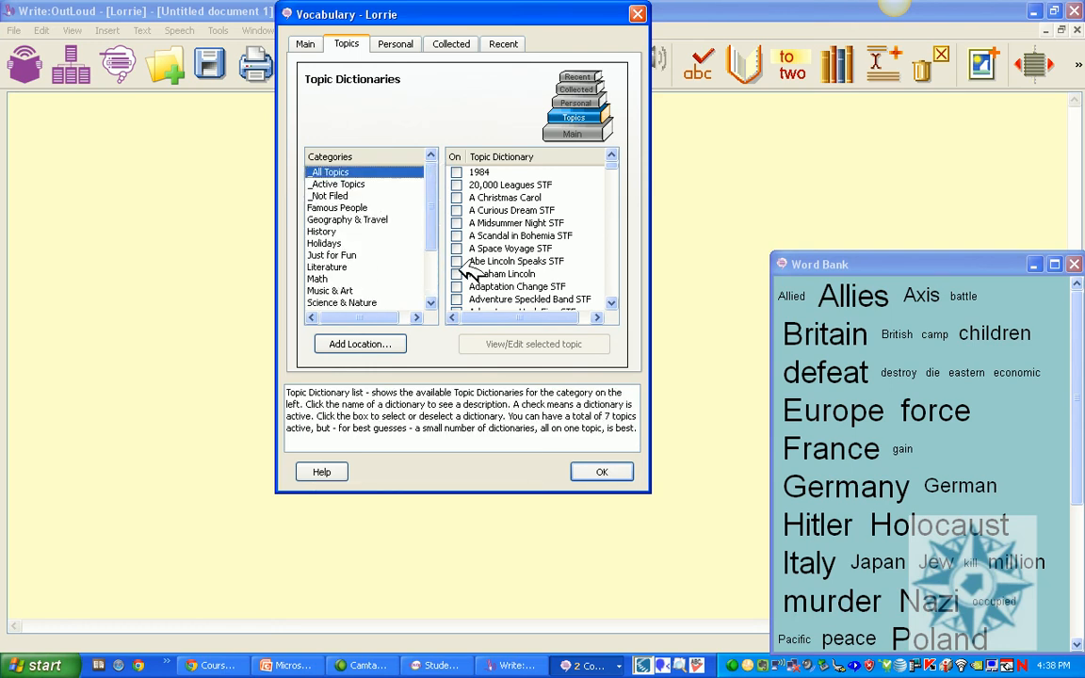
pyautogui.click(607, 471)
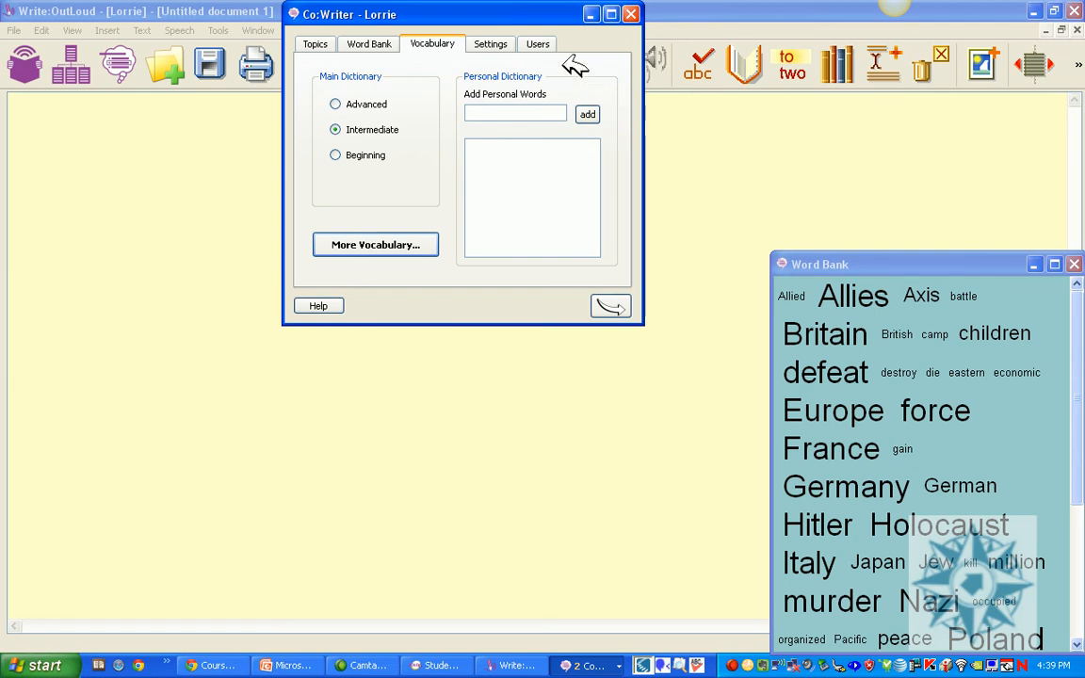
# - Open the Co:Writer speech and text settings and choose Heather as the voice
pyautogui.click(499, 45)
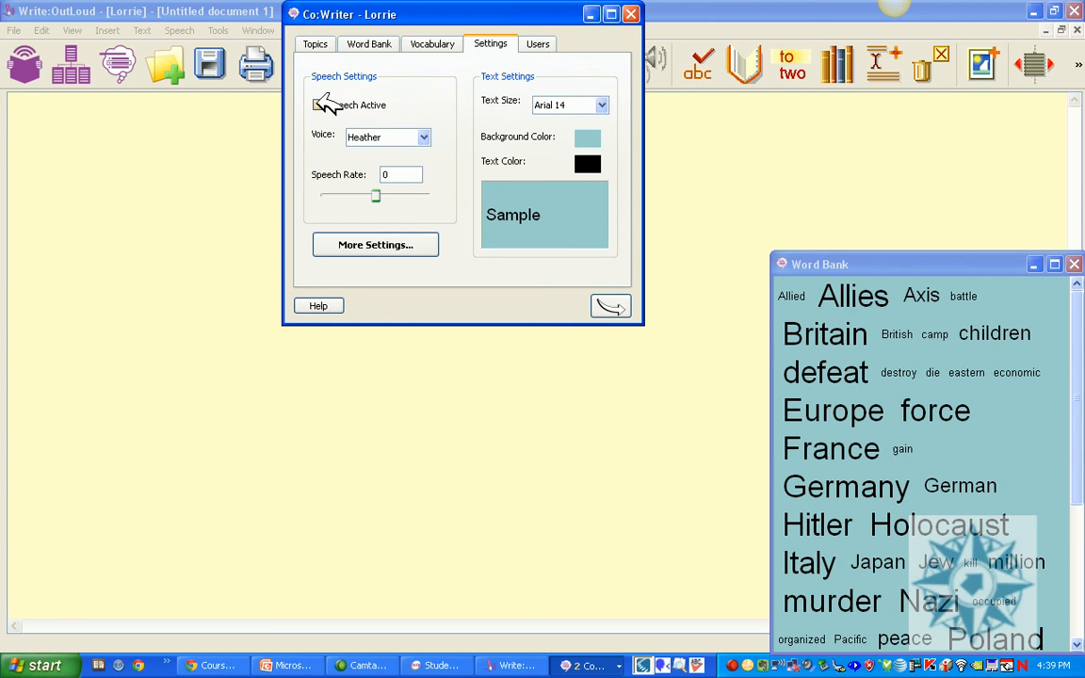
pyautogui.click(424, 137)
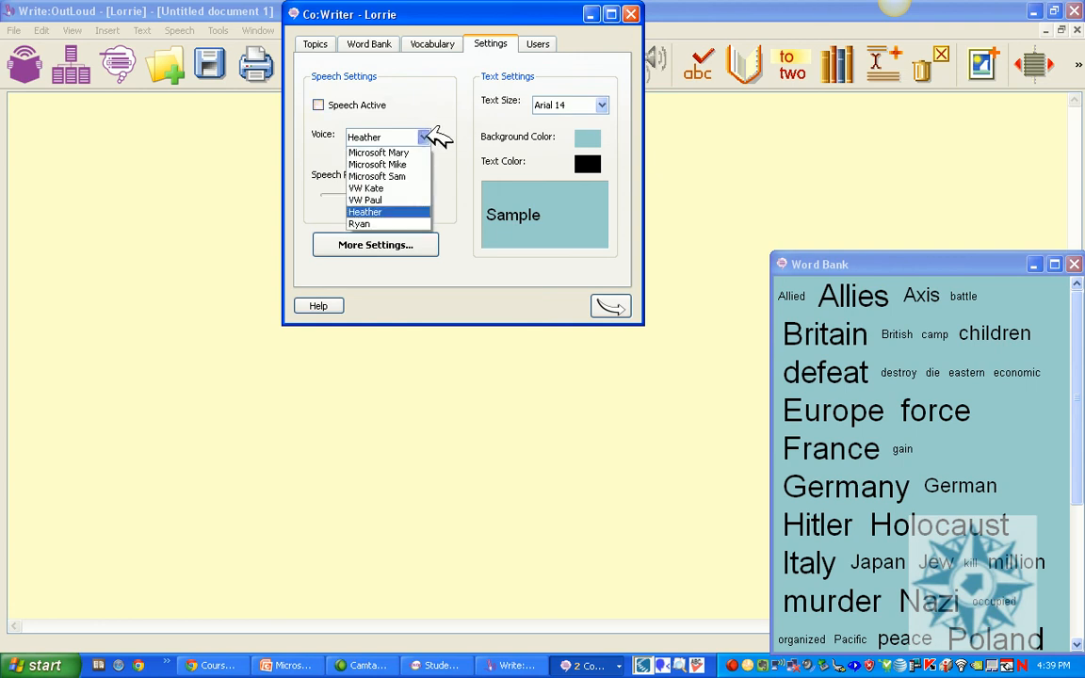
pyautogui.click(413, 213)
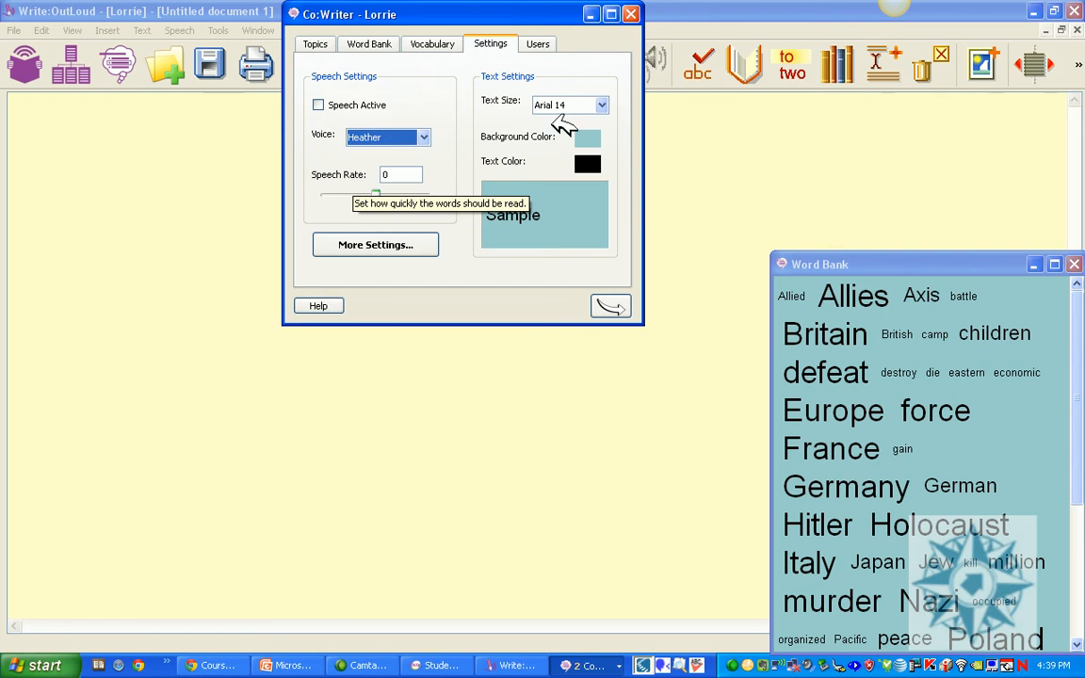
# - Check the available text sizes, keeping Arial 14, and set the background color to black and the text color to yellow 60
pyautogui.click(607, 105)
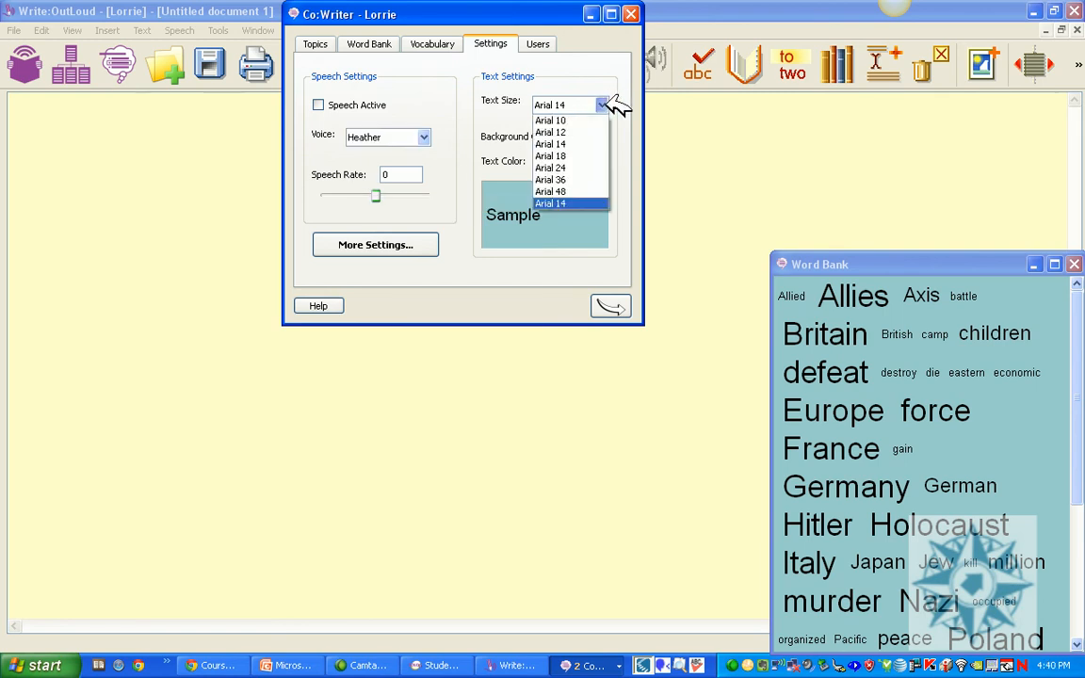
pyautogui.click(607, 105)
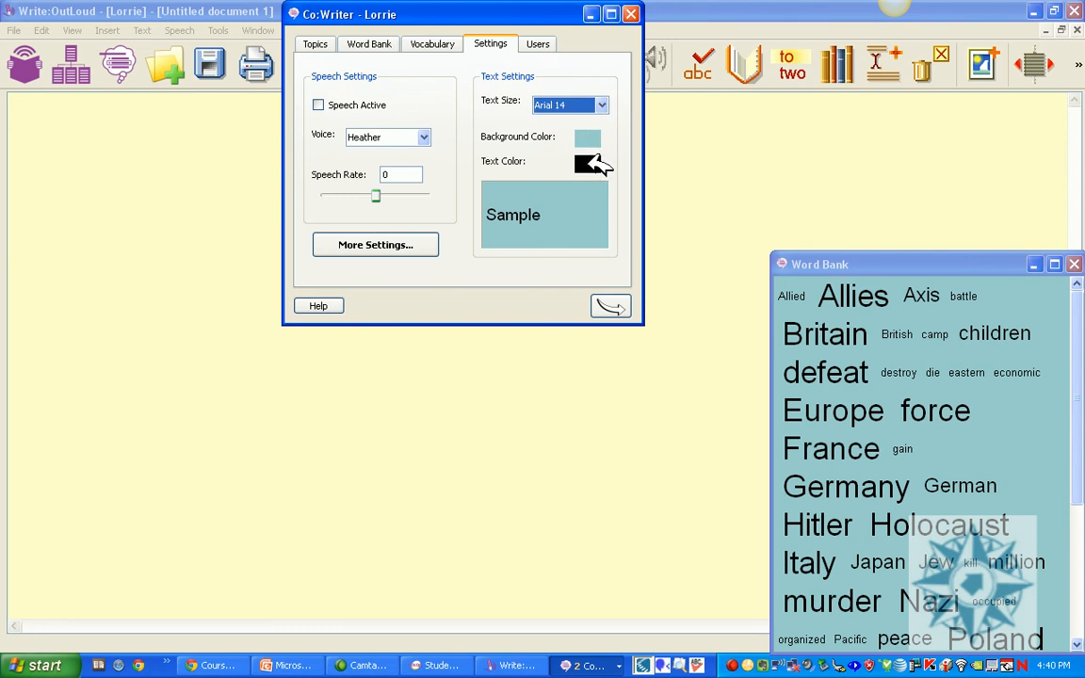
pyautogui.click(590, 139)
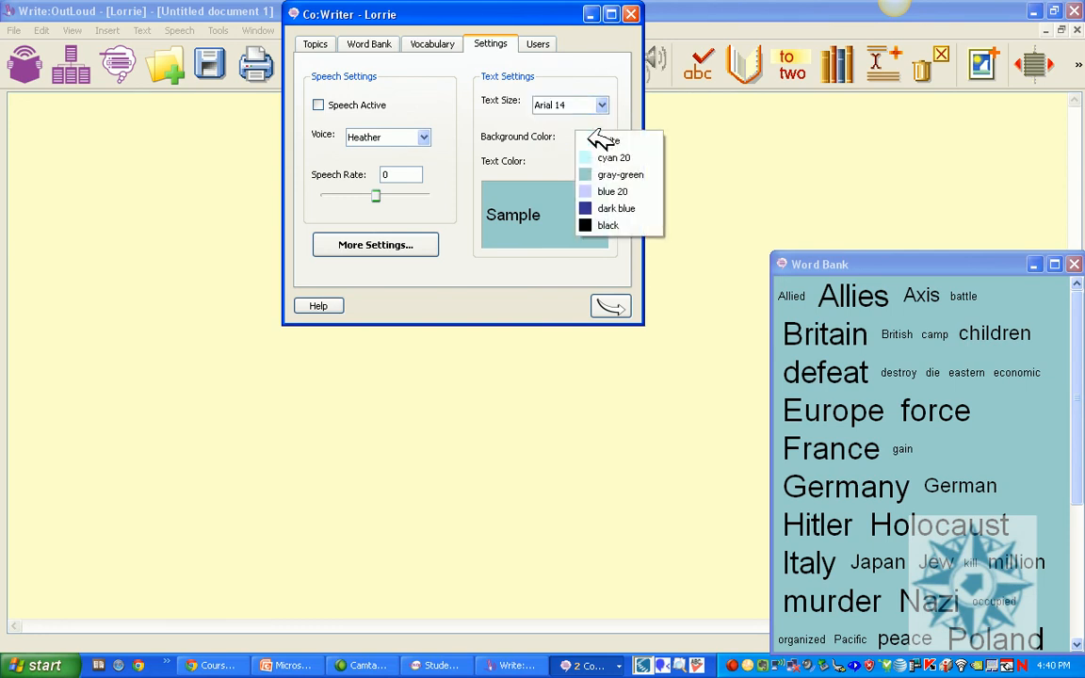
pyautogui.click(617, 226)
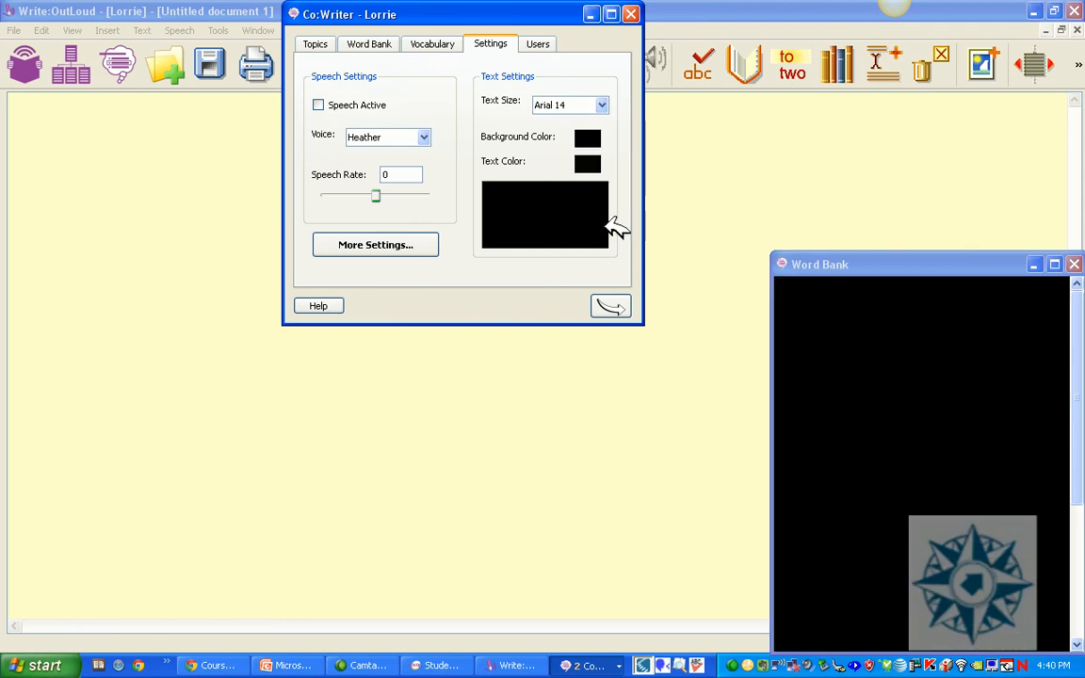
pyautogui.click(590, 164)
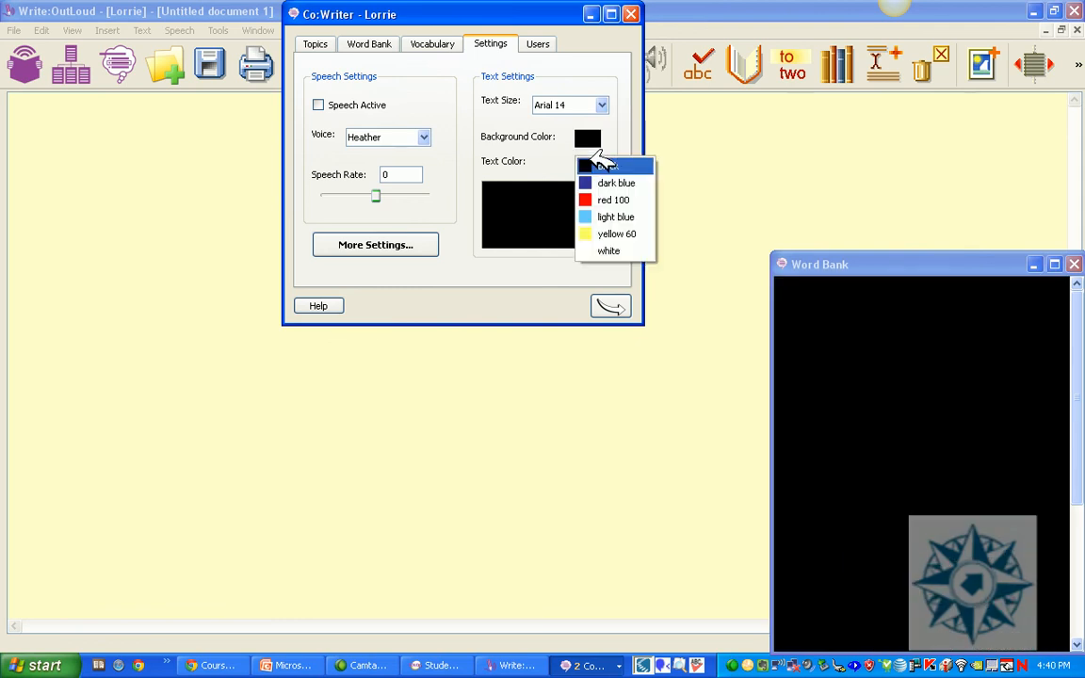
pyautogui.click(629, 230)
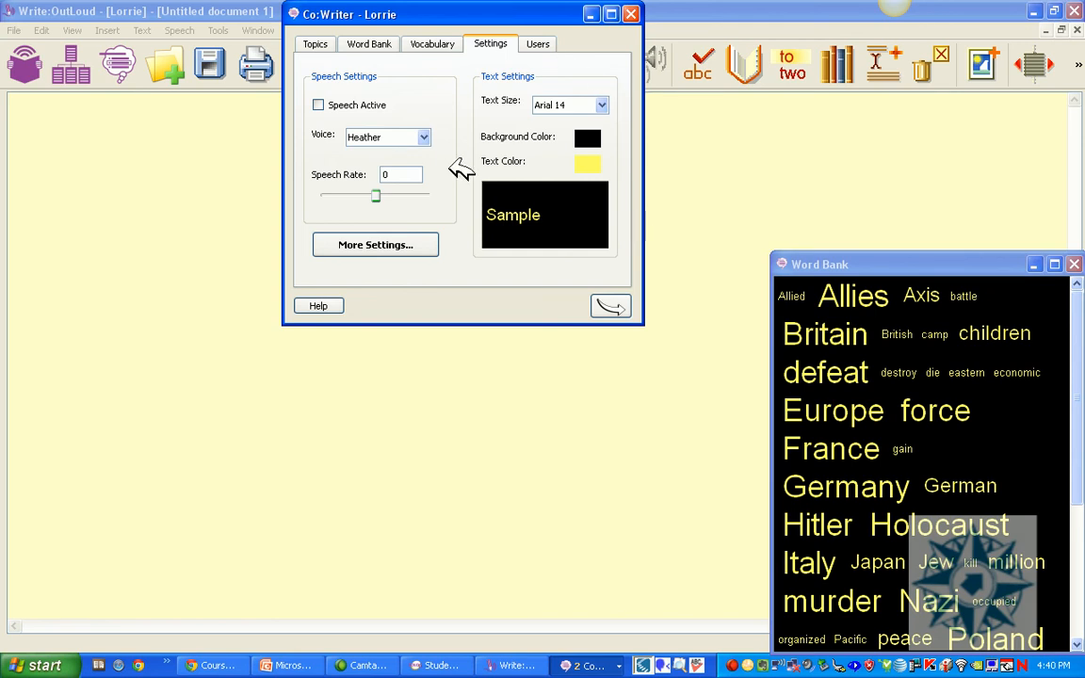
# - Switch the text window to Sentence Window in the additional settings, return to writing and close the word bank
pyautogui.click(393, 244)
pyautogui.moveTo(351, 105)
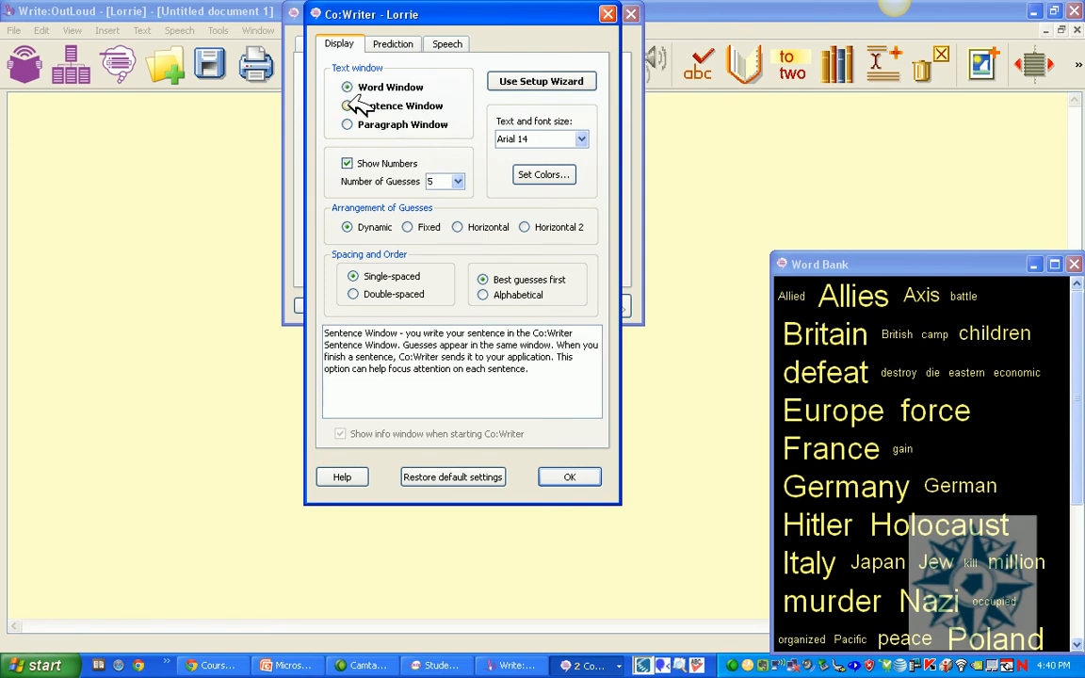
pyautogui.click(350, 106)
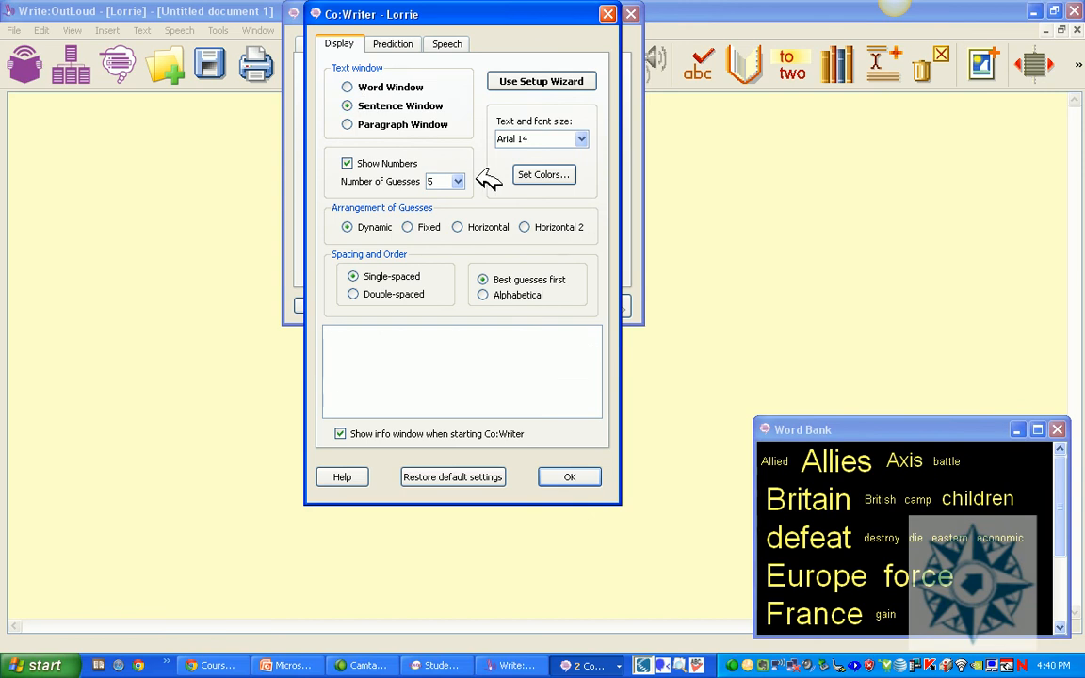
pyautogui.click(575, 476)
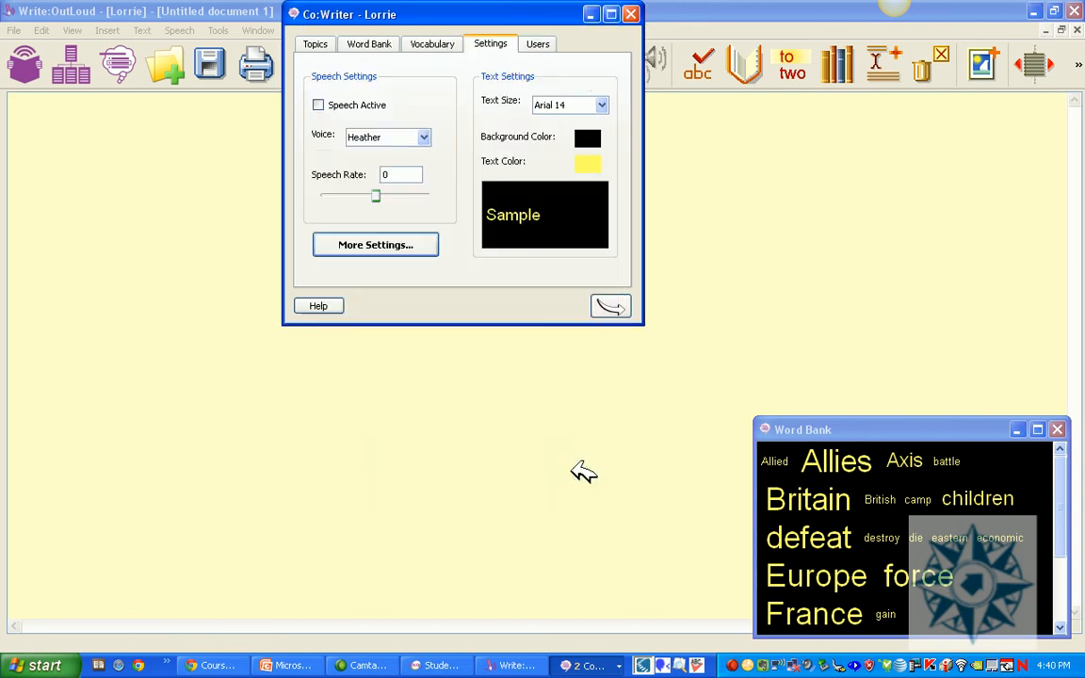
pyautogui.click(621, 306)
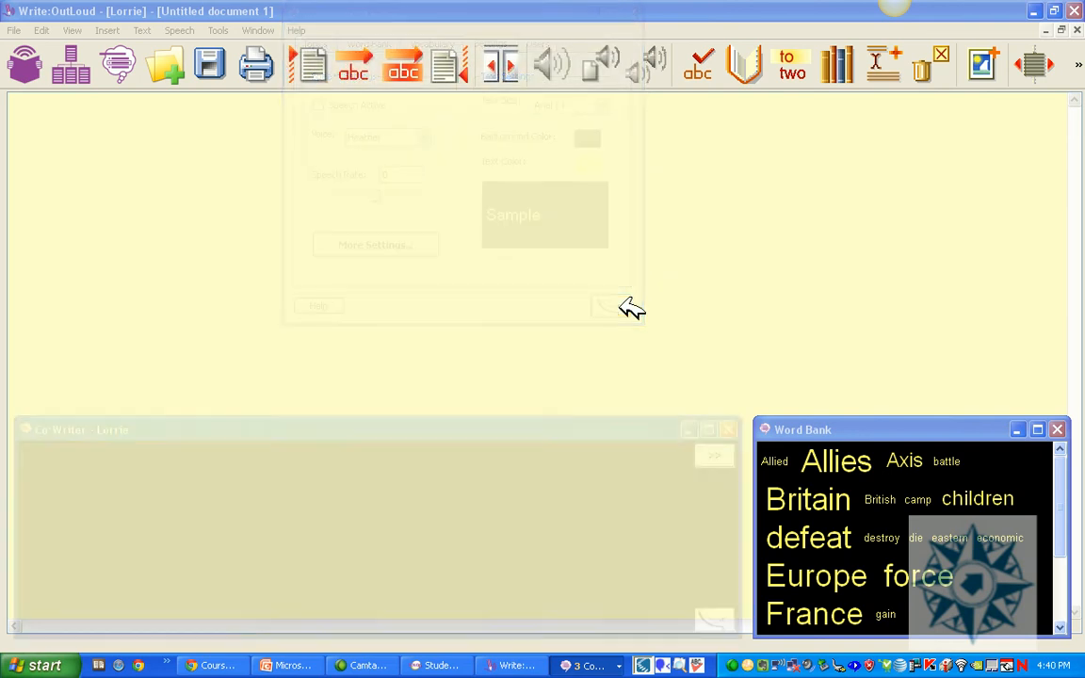
pyautogui.click(1057, 430)
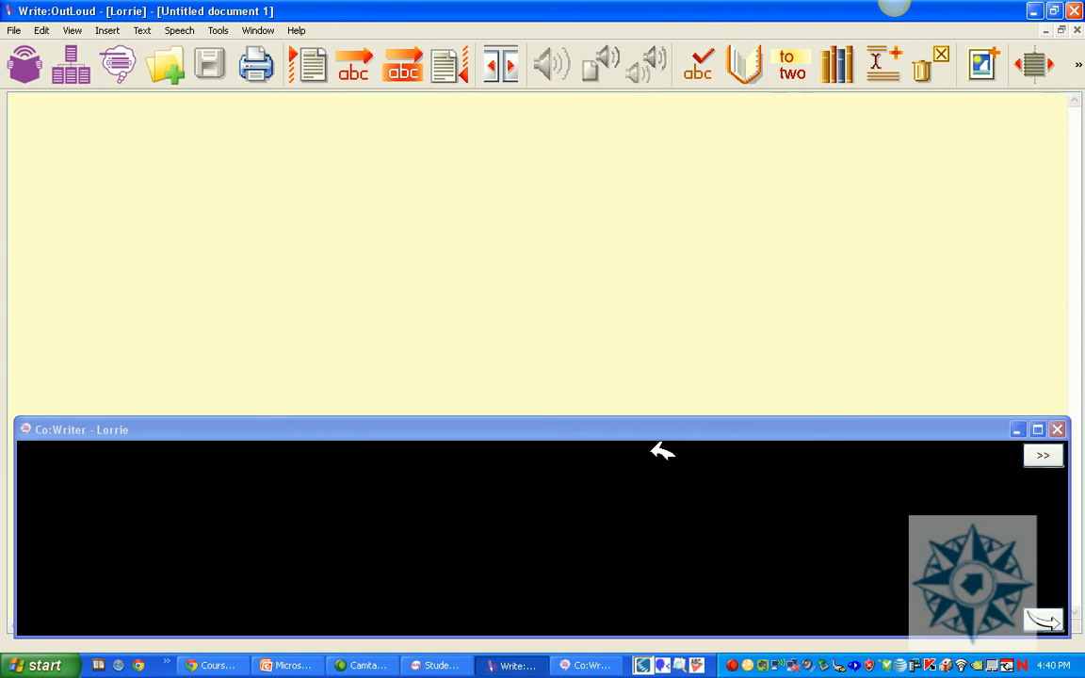
# - Write "Today is Sunday and tomorrow is" in the sentence window, accepting numbered guesses for Today, Sunday and tomorrow
pyautogui.write('To3is Su')
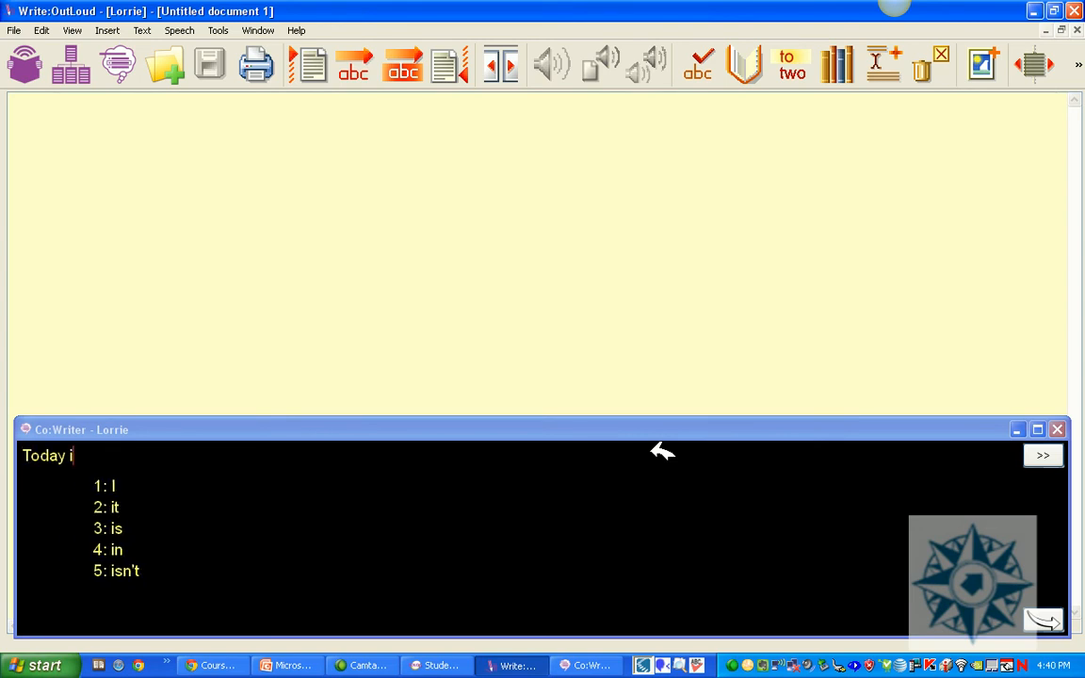
pyautogui.write('nd')
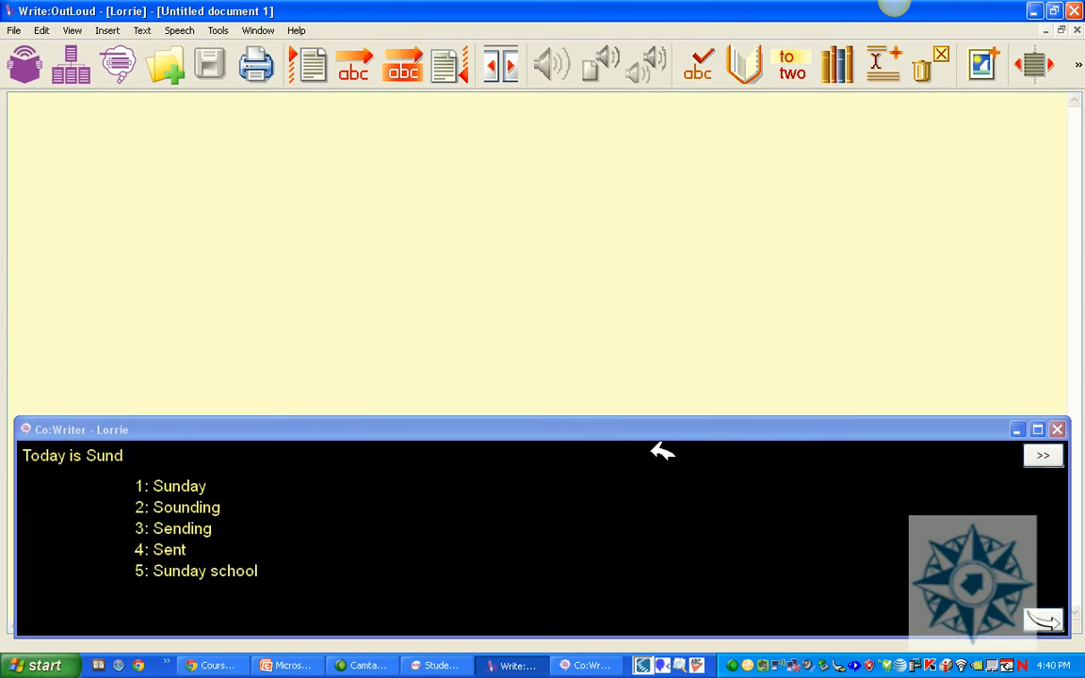
pyautogui.write('1')
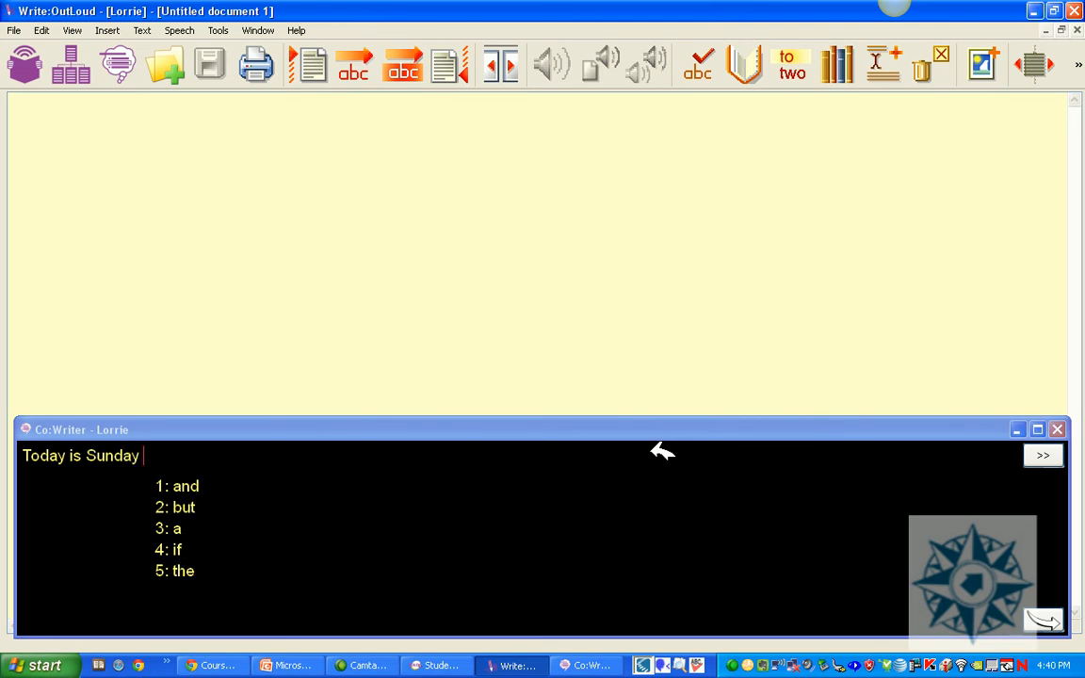
pyautogui.write('and ')
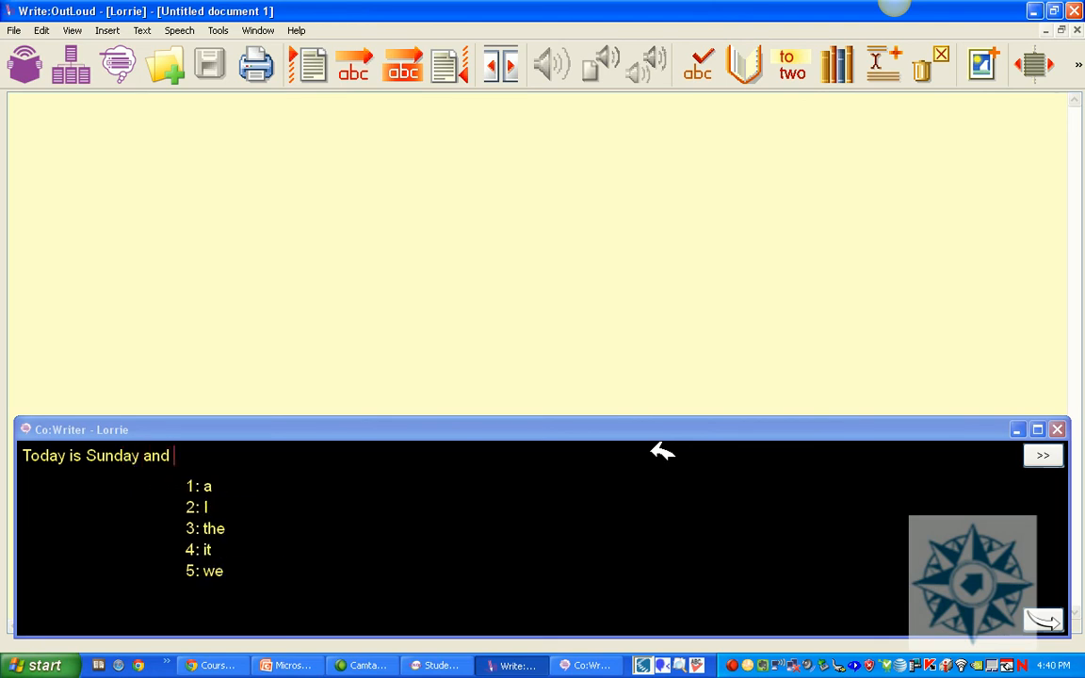
pyautogui.write('tmrw')
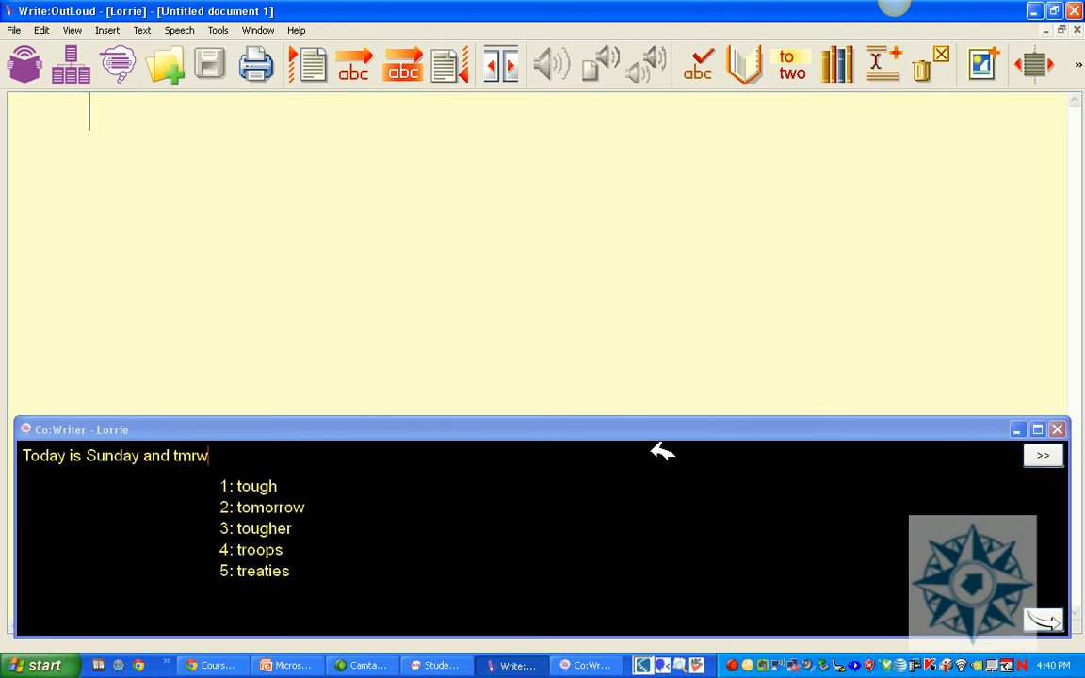
pyautogui.write('2is')
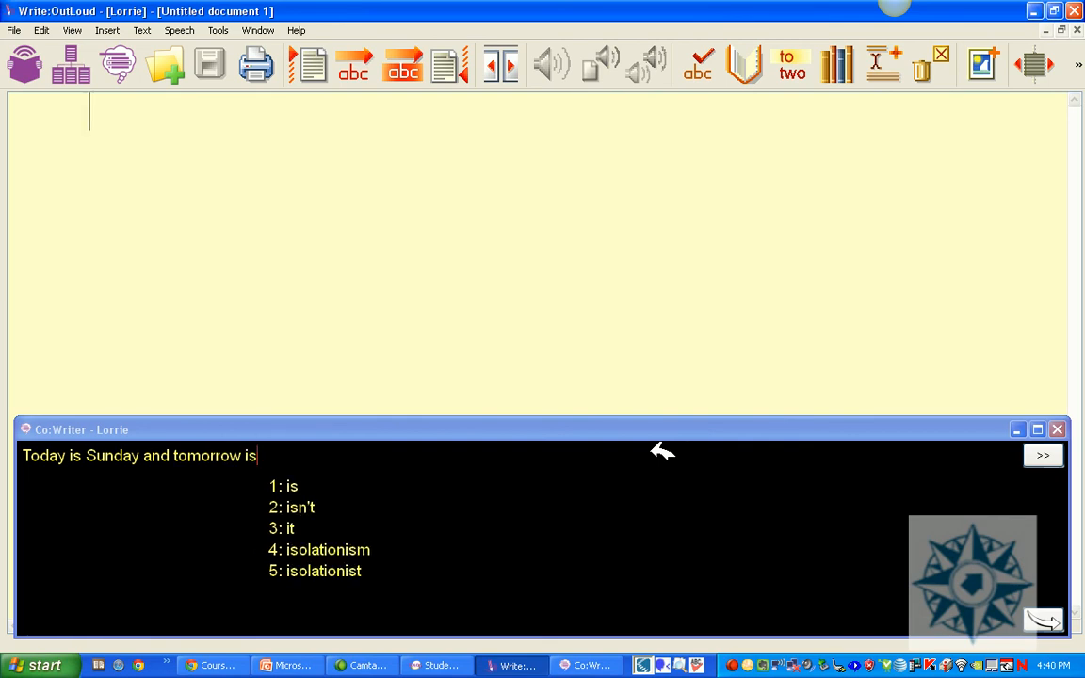
# - Add the phonetic spelling "mndy" as a separate word after "is", correcting the missing space
pyautogui.write('mndy')
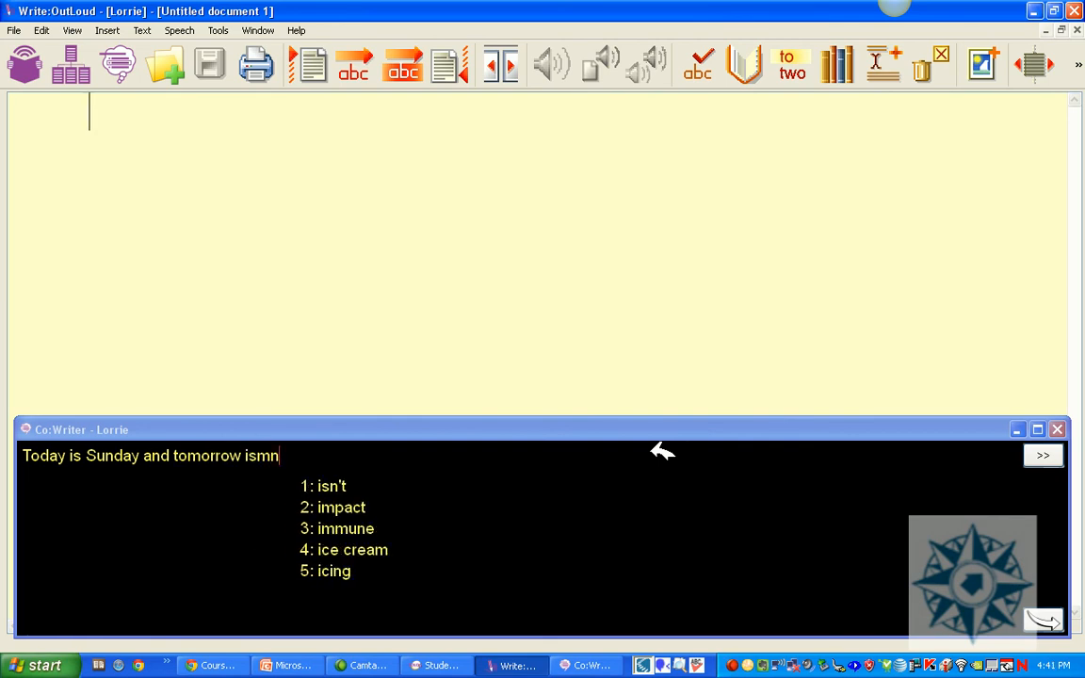
pyautogui.press('BackSpace')
pyautogui.press('BackSpace')
pyautogui.press('BackSpace')
pyautogui.press('BackSpace')
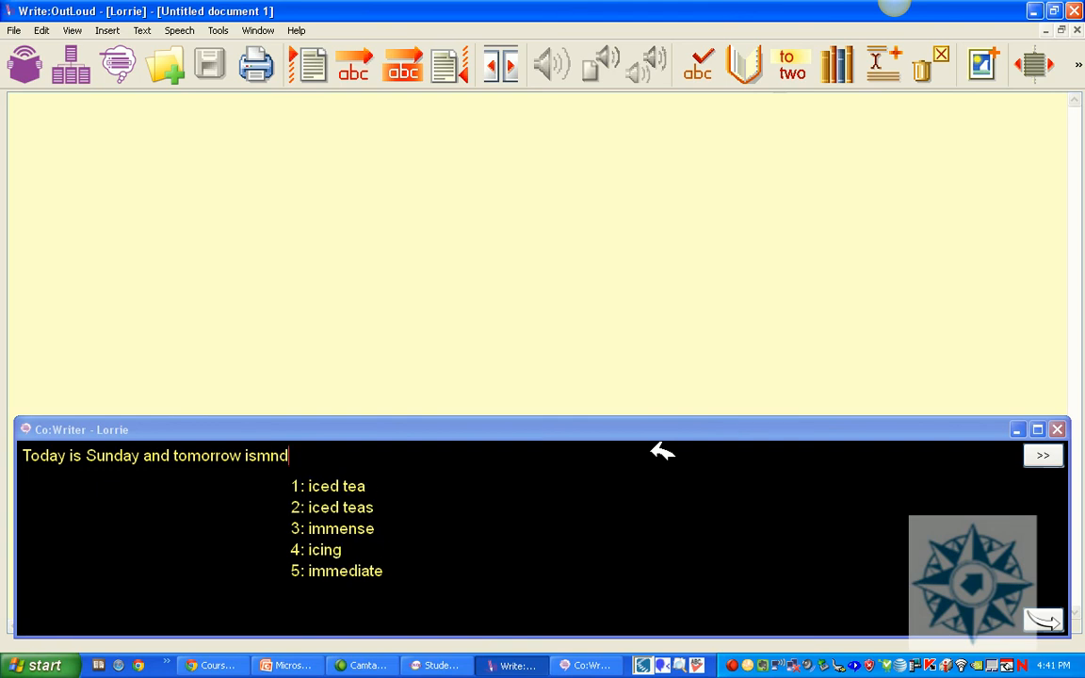
pyautogui.write('mndy')
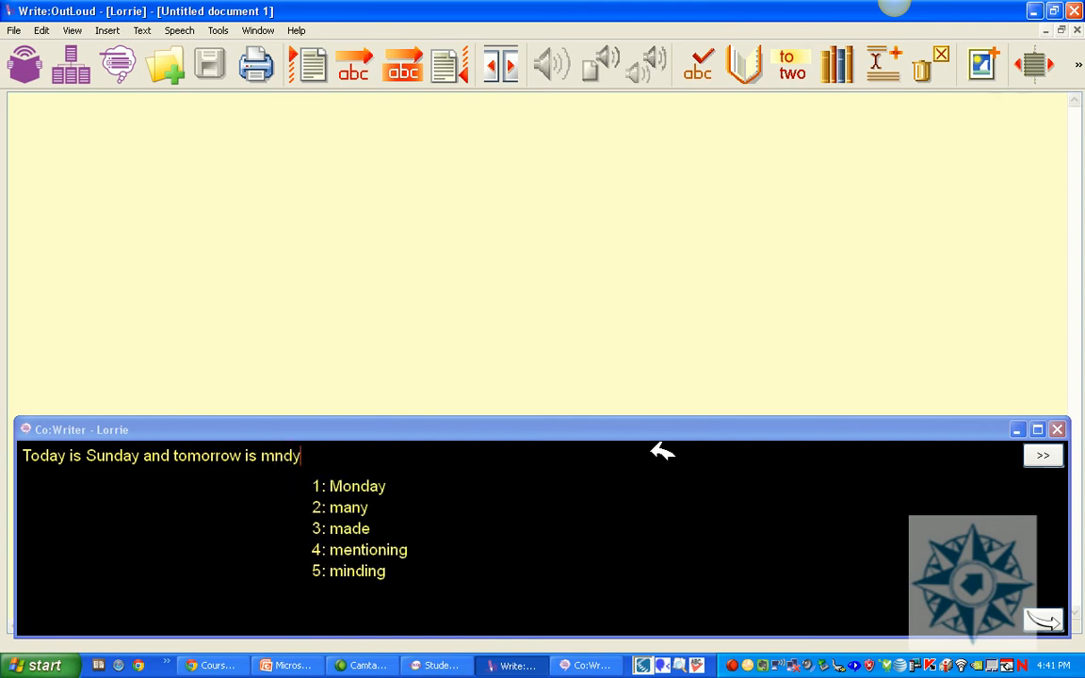
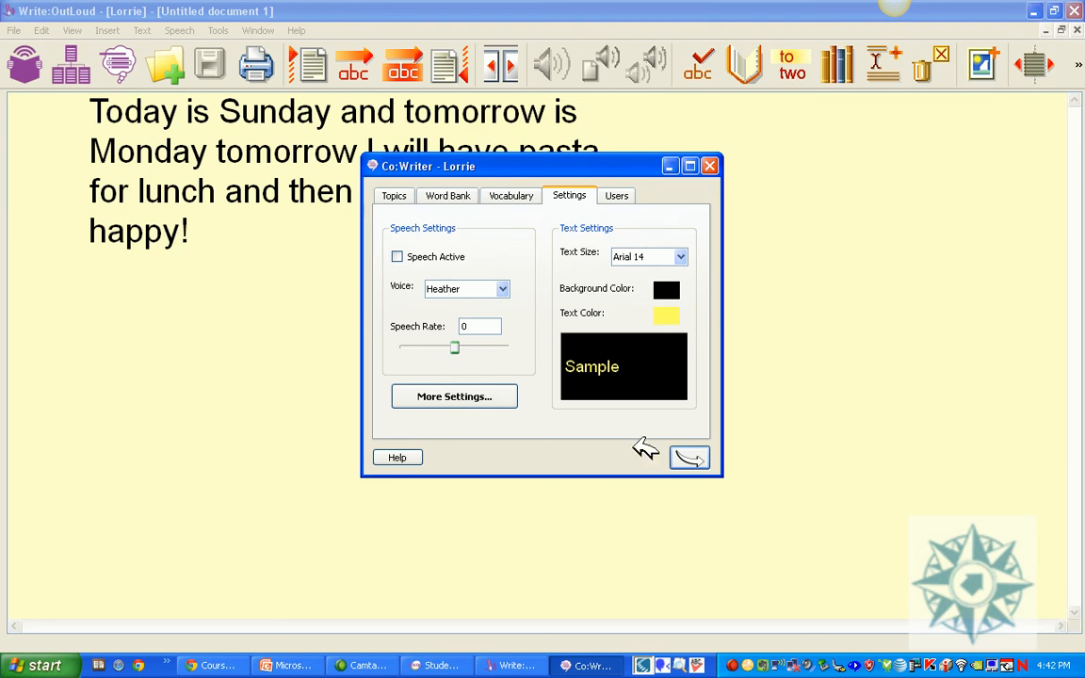
# - Set the text window back to Word Window in the additional display settings and turn off Show Numbers for the guesses
pyautogui.click(508, 388)
pyautogui.moveTo(460, 165)
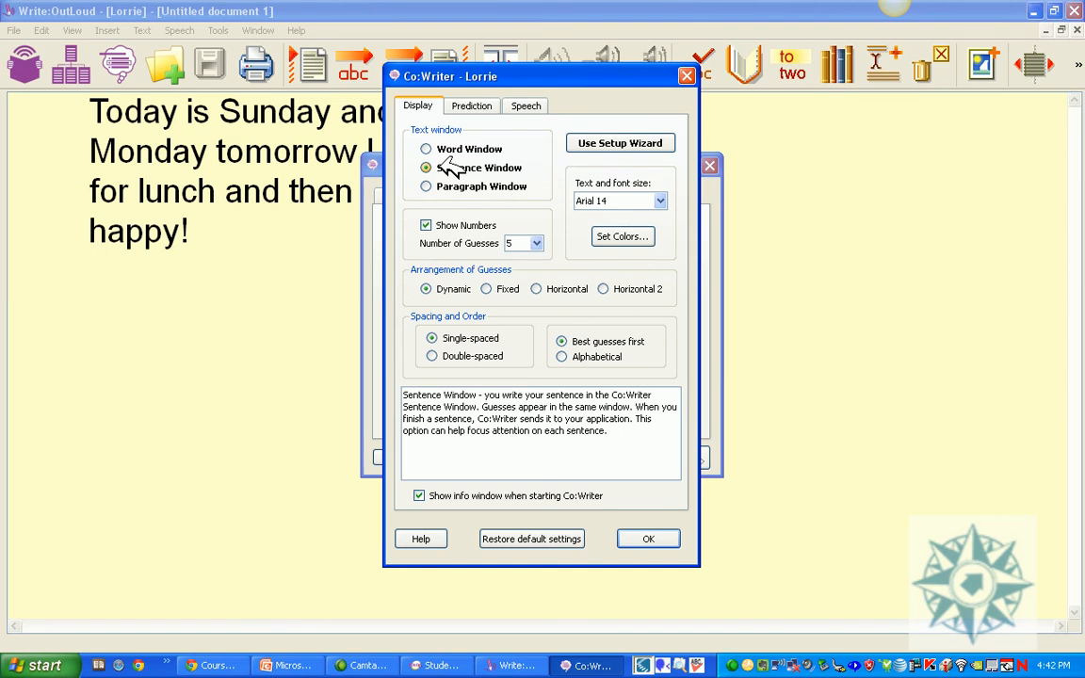
pyautogui.moveTo(435, 147)
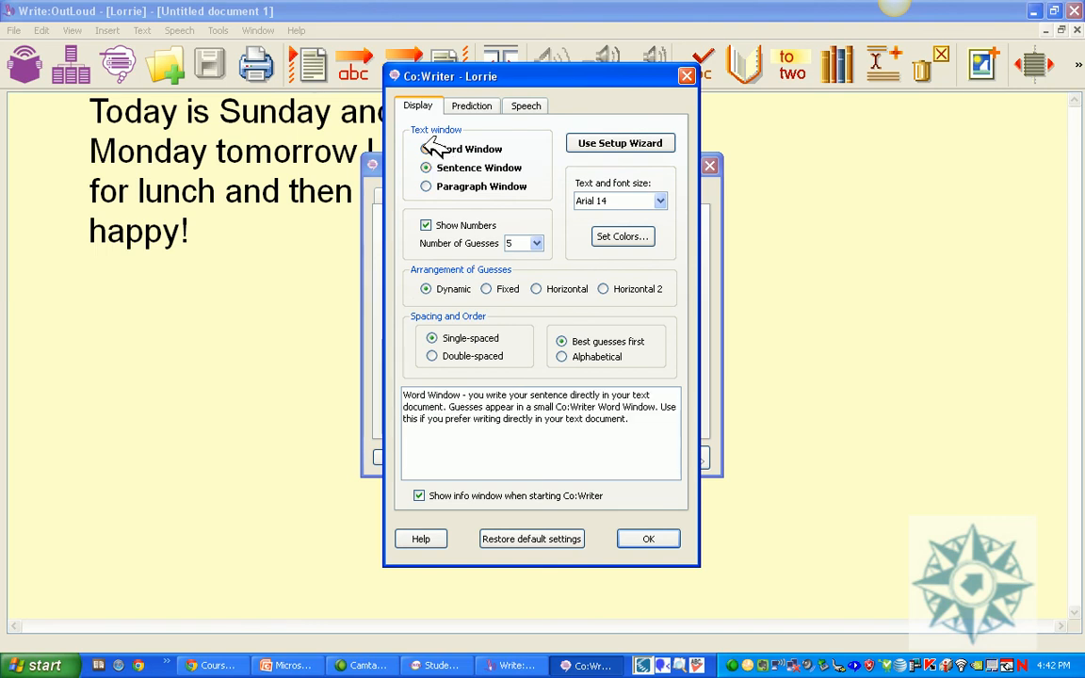
pyautogui.click(435, 148)
pyautogui.moveTo(534, 245)
pyautogui.moveTo(430, 227)
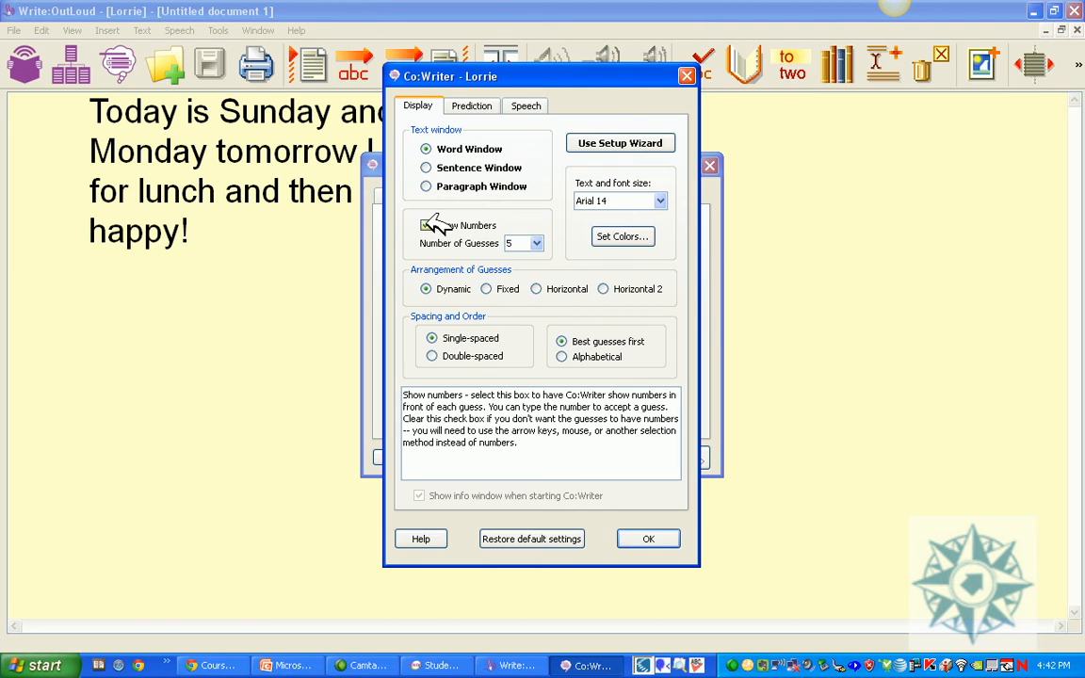
pyautogui.click(427, 225)
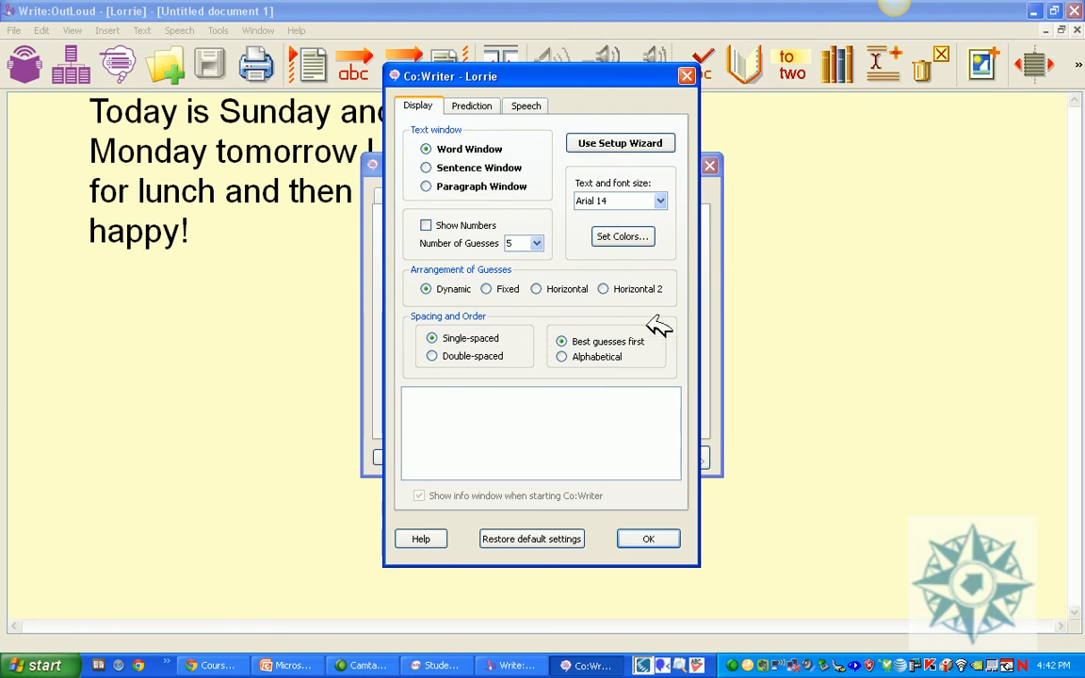
# - Start the Setup Wizard, review the Standard Template choices and switch the starting point to Special Template
pyautogui.moveTo(611, 137)
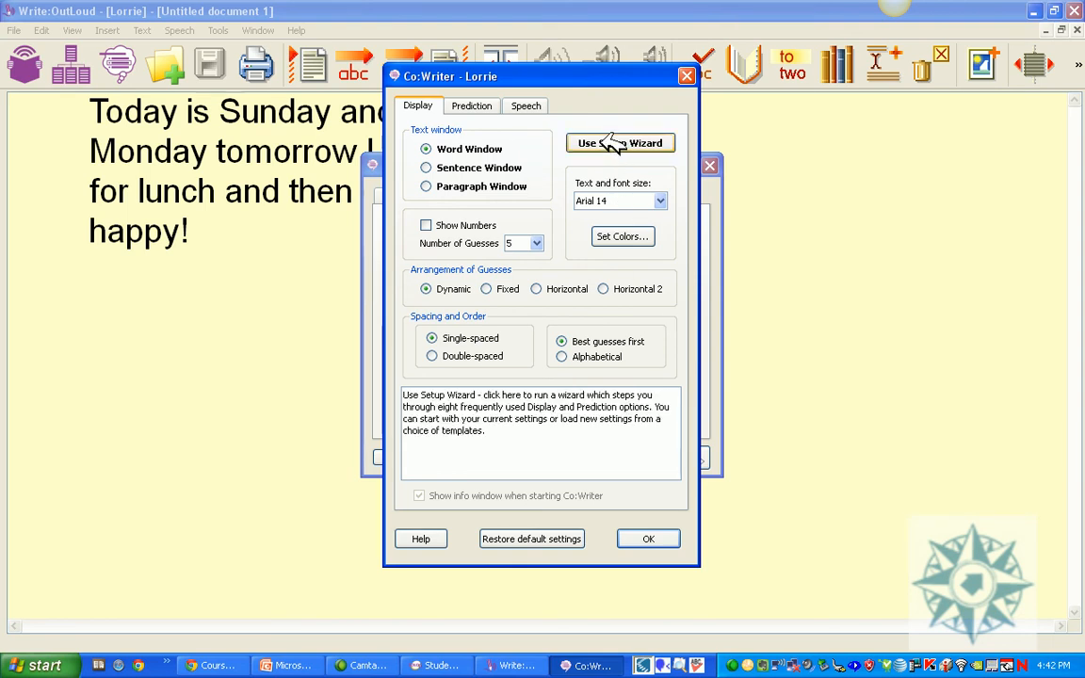
pyautogui.click(612, 141)
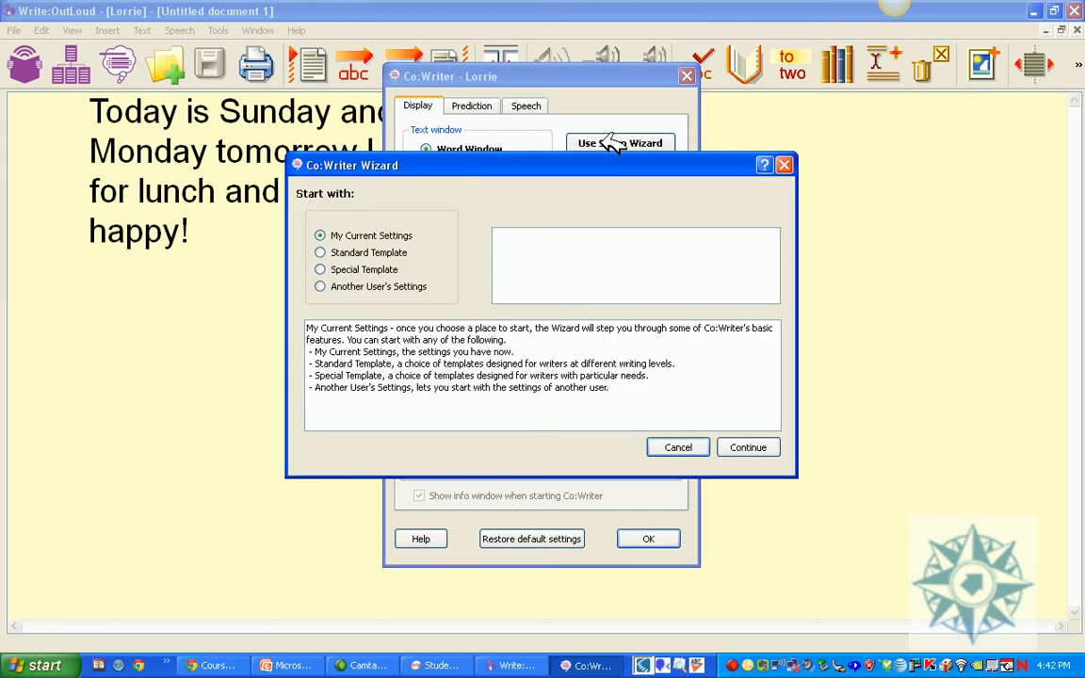
pyautogui.click(323, 247)
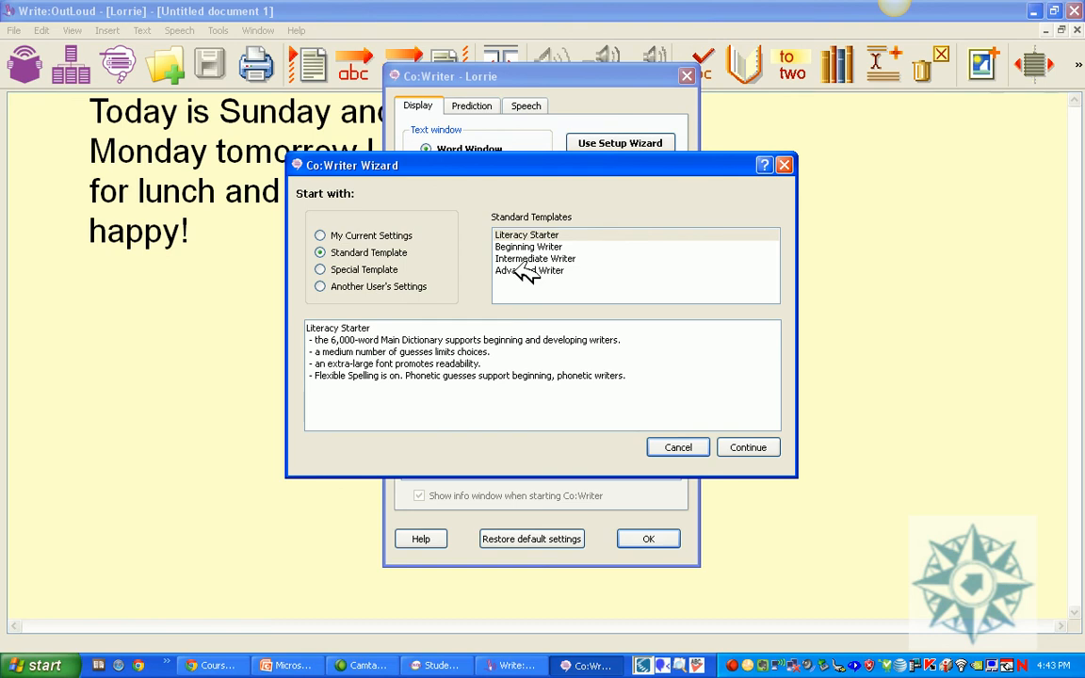
pyautogui.click(325, 270)
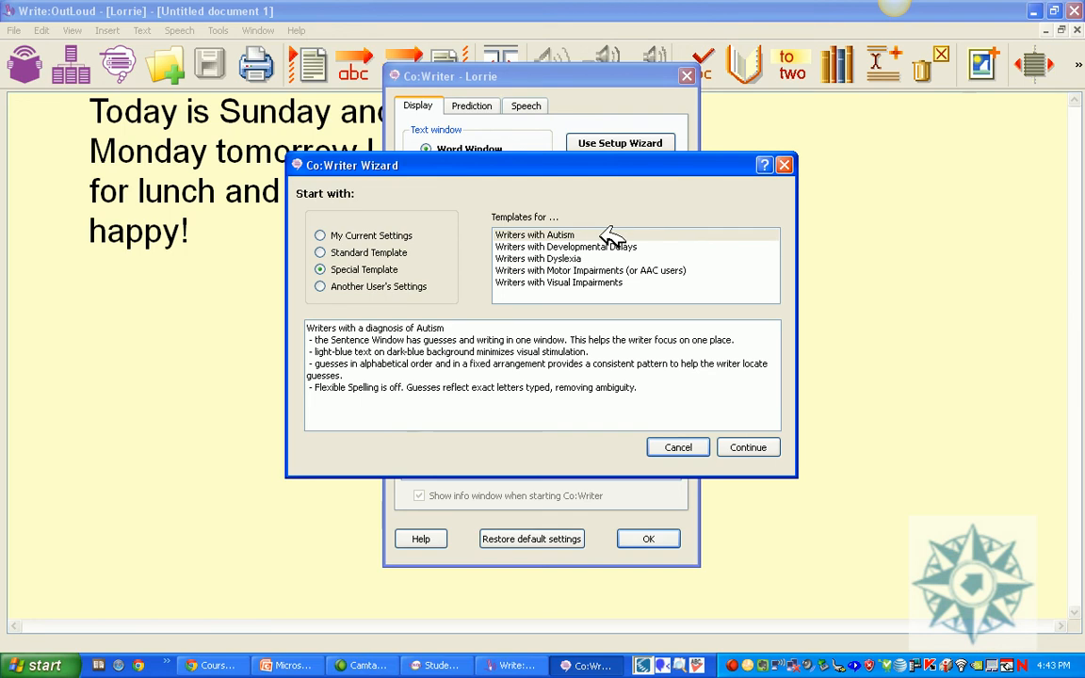
# - Review the special templates, choose Writers with Visual Impairments and continue the wizard
pyautogui.click(657, 245)
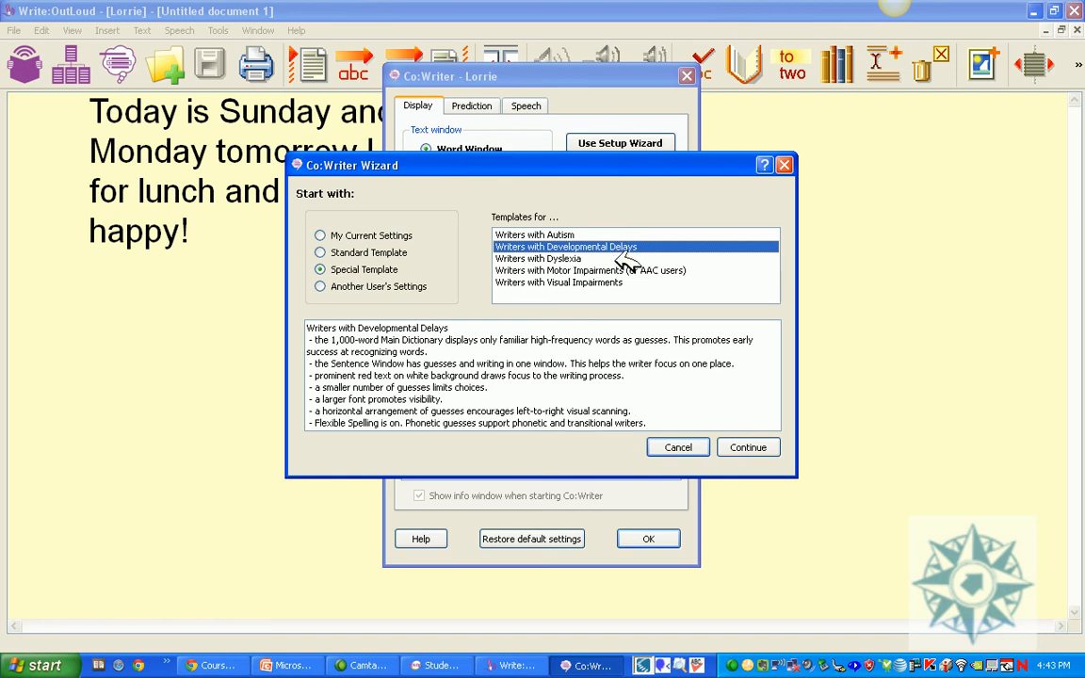
pyautogui.click(622, 258)
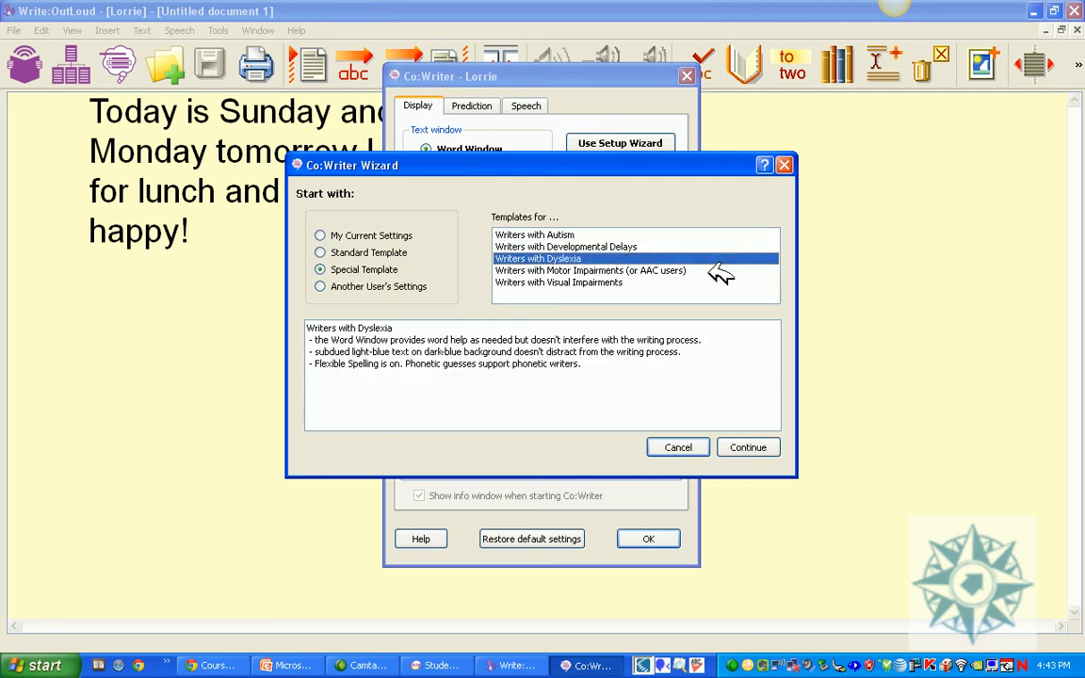
pyautogui.click(713, 266)
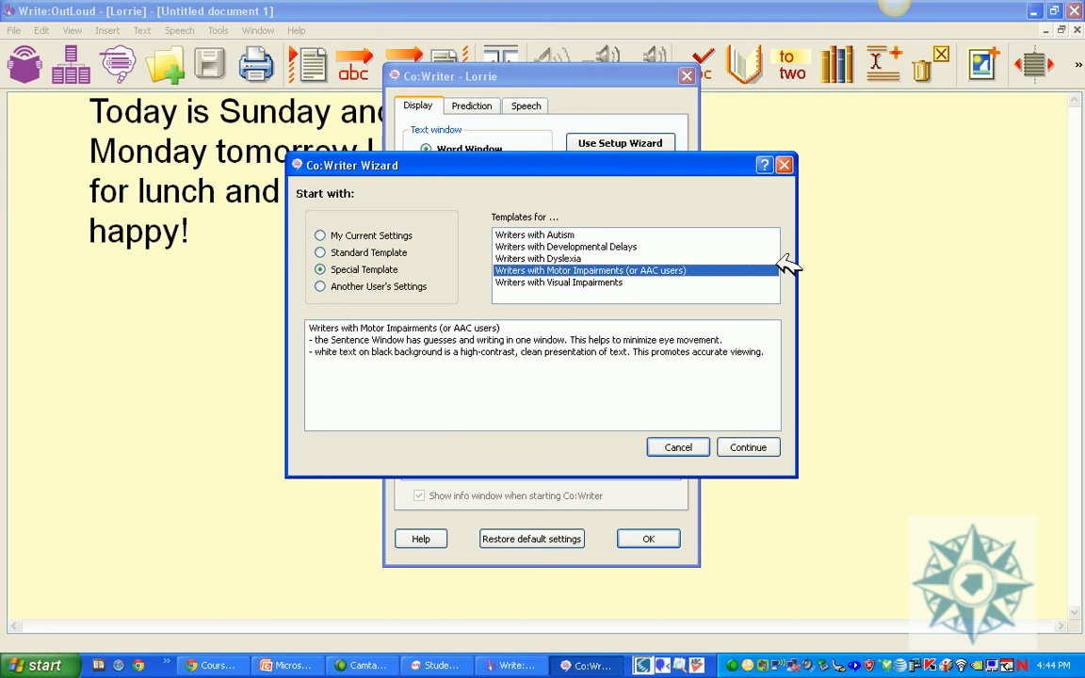
pyautogui.click(608, 282)
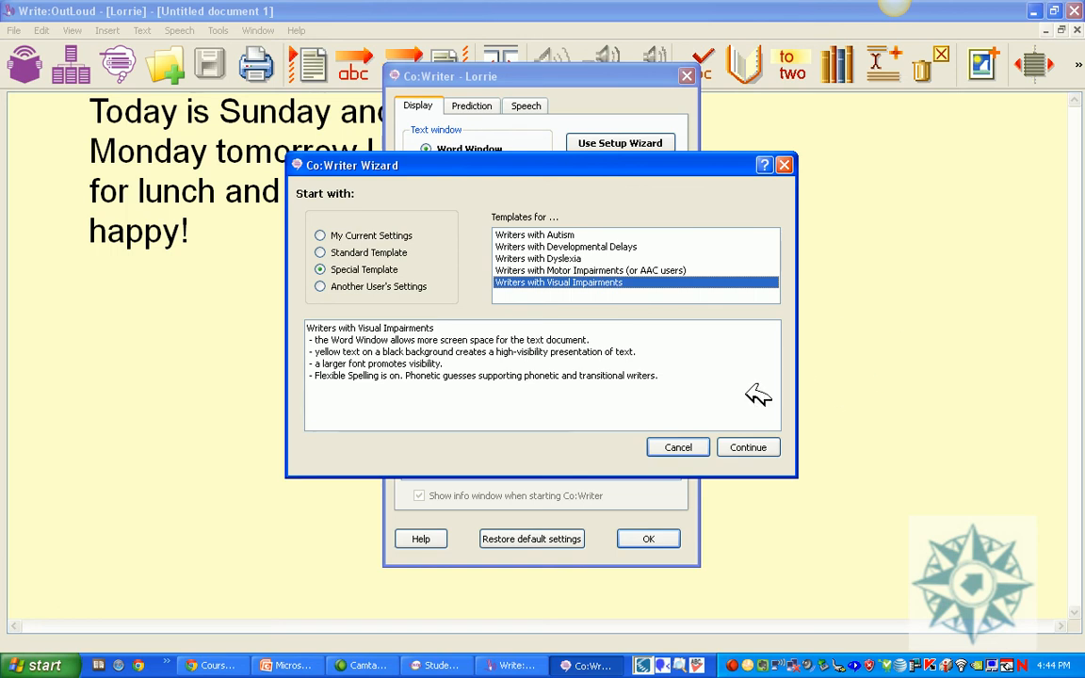
pyautogui.click(739, 444)
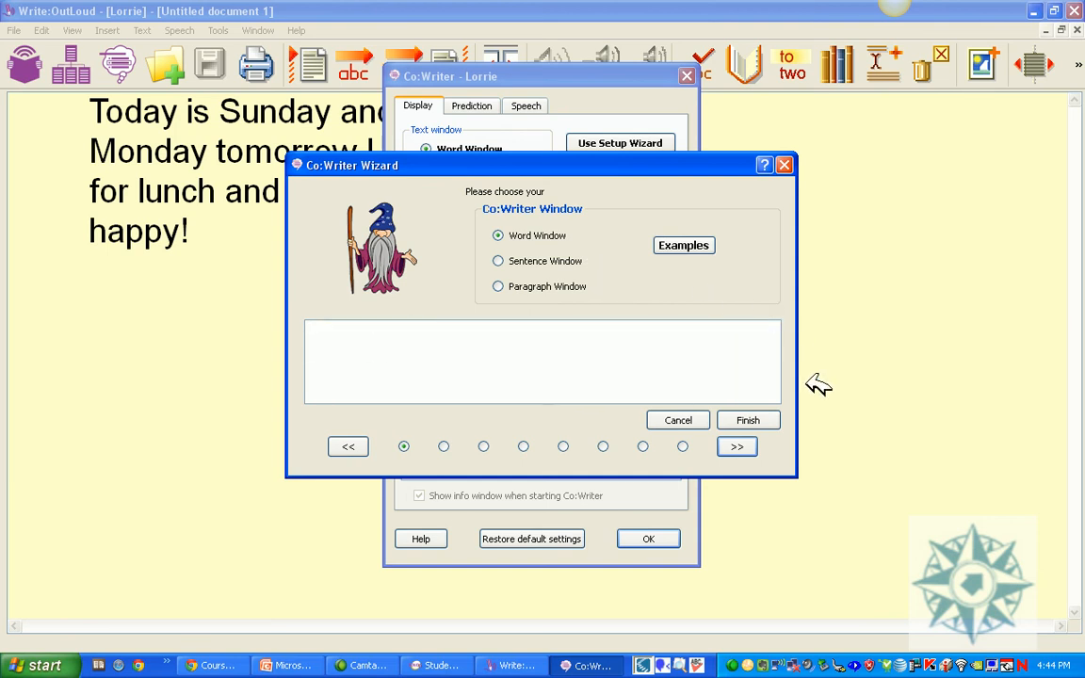
# - Keep Predict Always as the support level, set the writing level to Intermediate and advance to the spelling choice
pyautogui.click(444, 447)
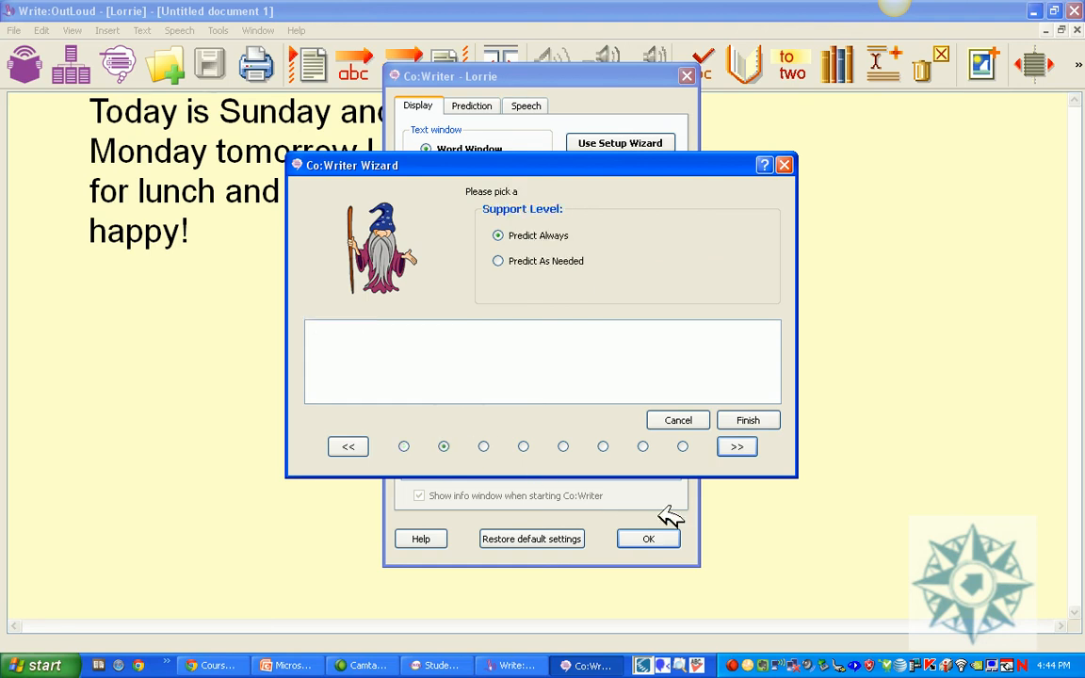
pyautogui.click(744, 447)
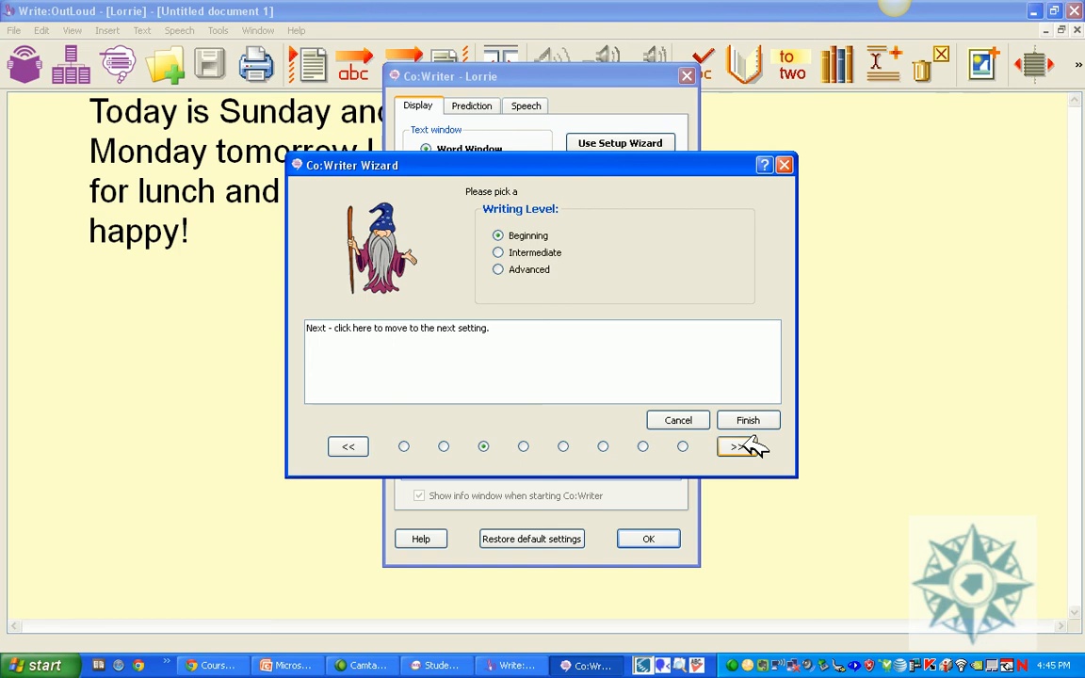
pyautogui.click(499, 252)
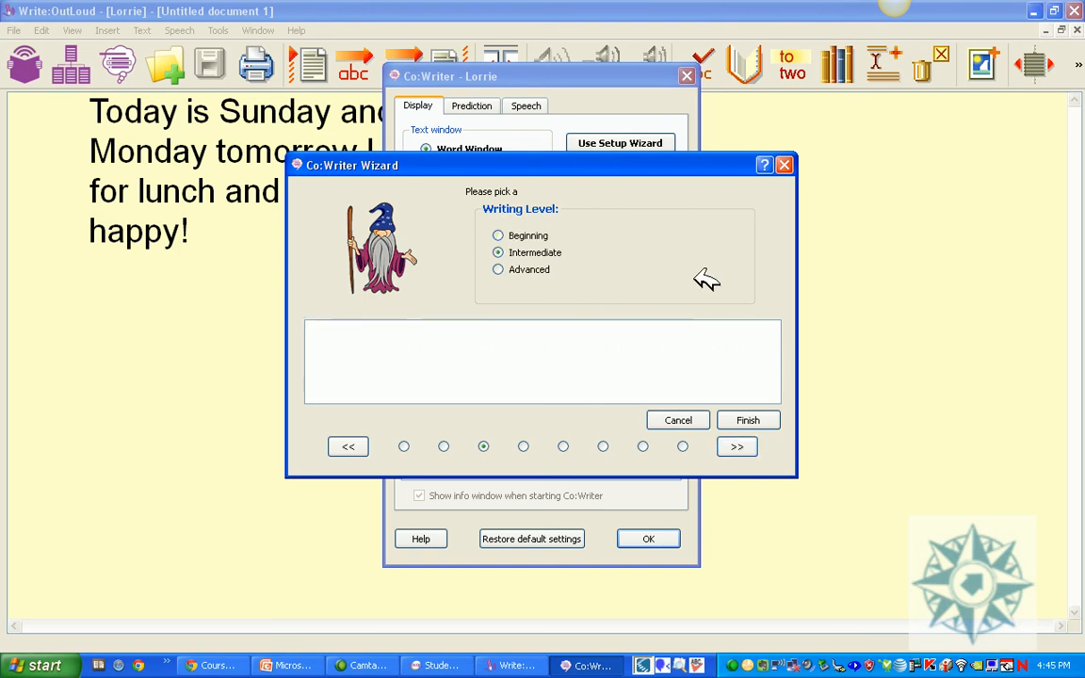
pyautogui.click(743, 446)
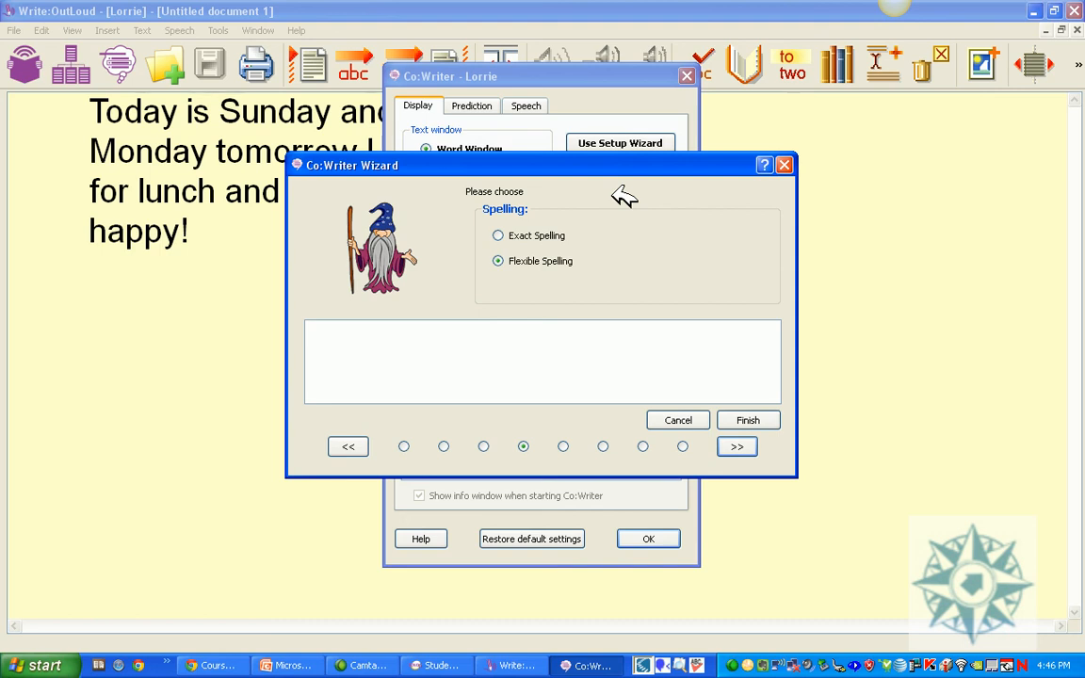
# - Keep Flexible Spelling, try raising the number of guesses to 9, and set it back to 3
pyautogui.click(739, 446)
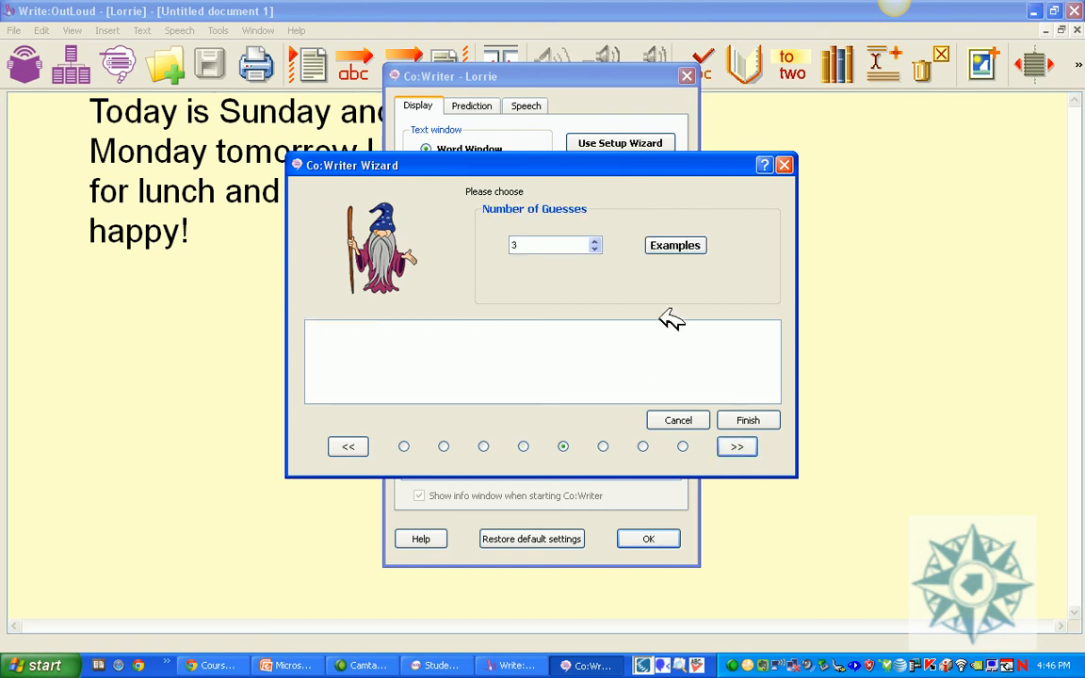
pyautogui.click(594, 247)
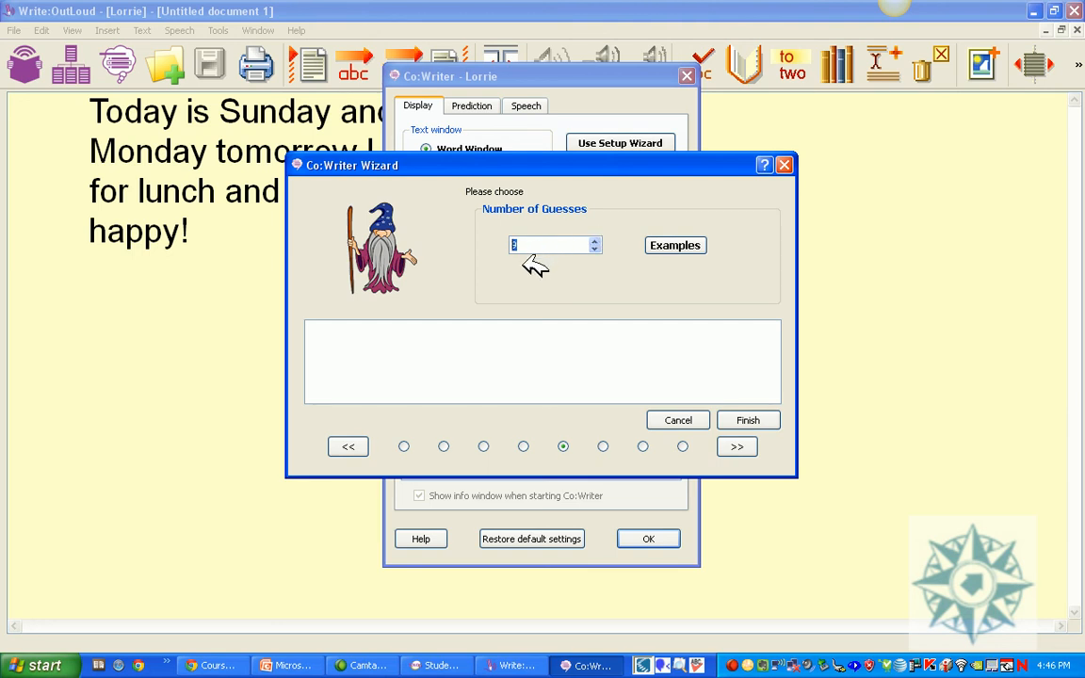
pyautogui.click(596, 243)
pyautogui.click(595, 242)
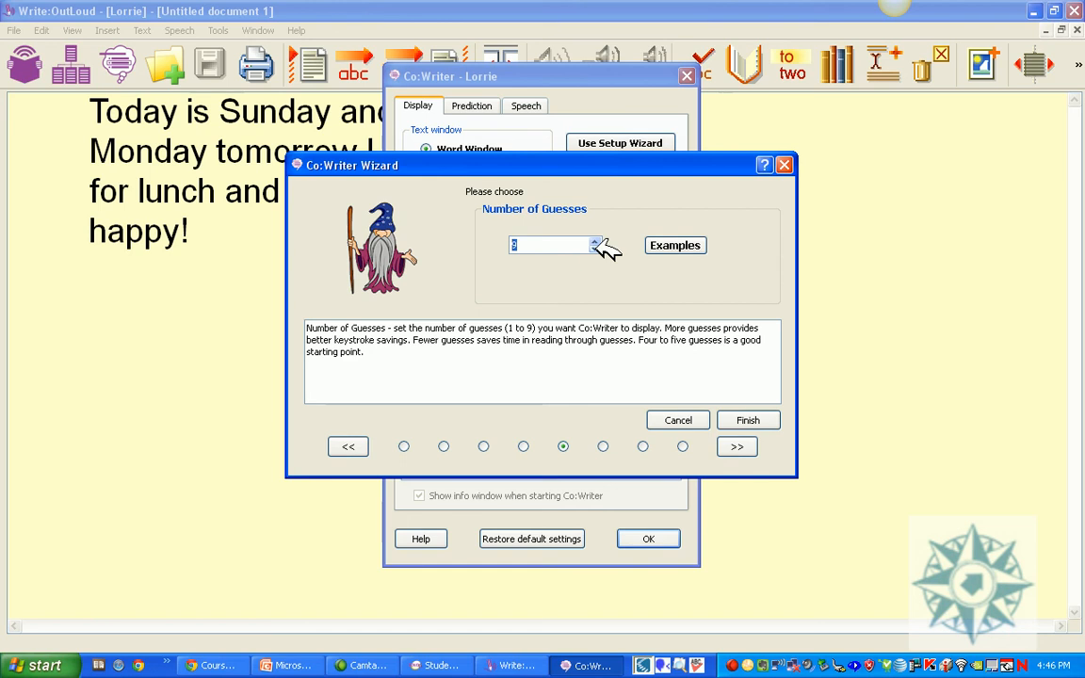
pyautogui.click(596, 245)
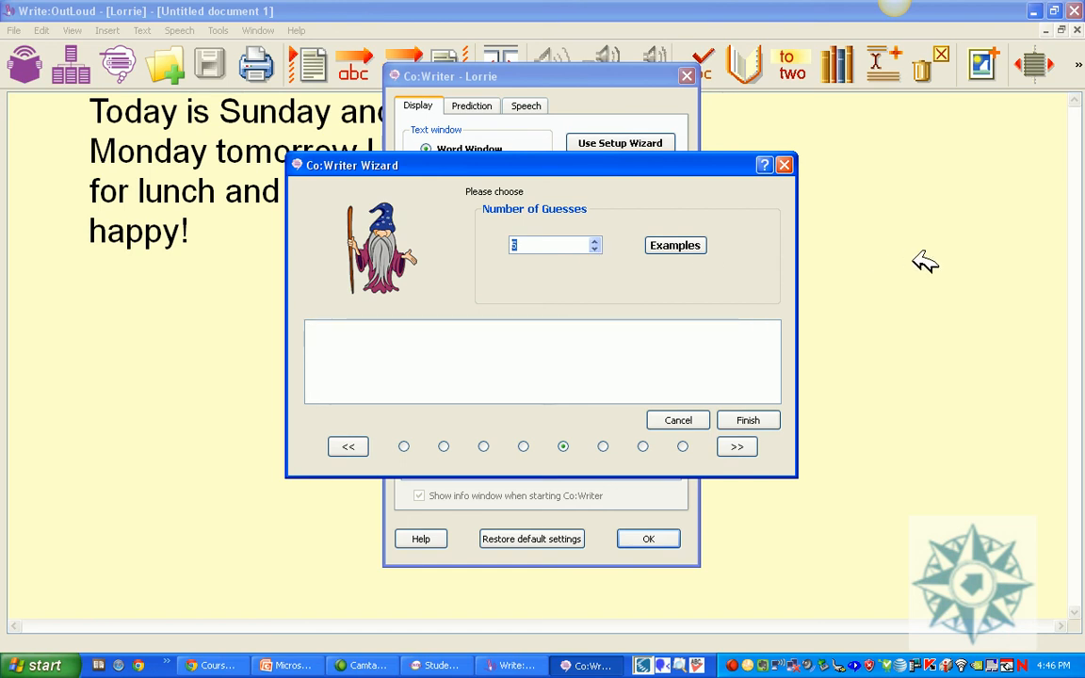
pyautogui.click(738, 447)
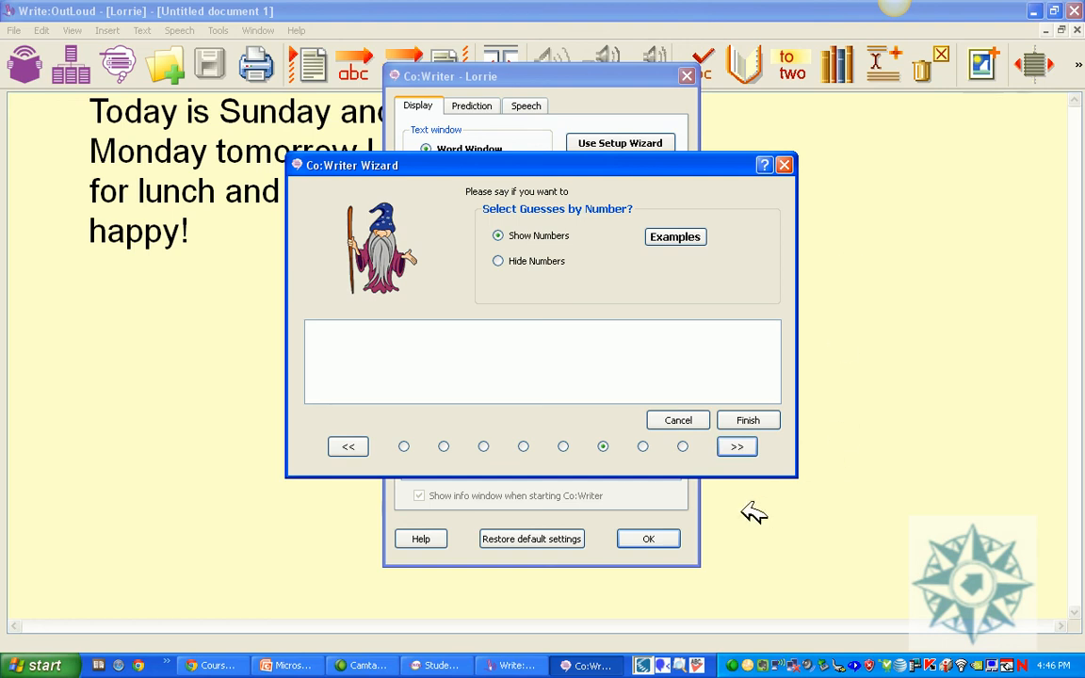
# - Keep Show Numbers, preview a smaller text size, restore the original larger size and advance to the color choice
pyautogui.click(740, 447)
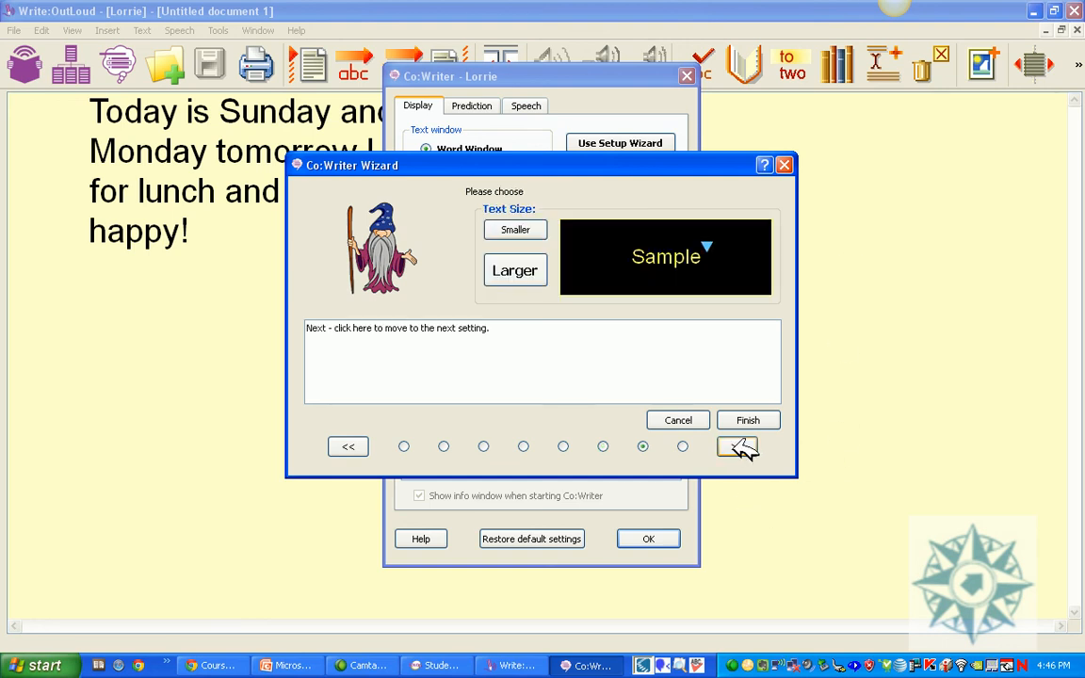
pyautogui.click(533, 230)
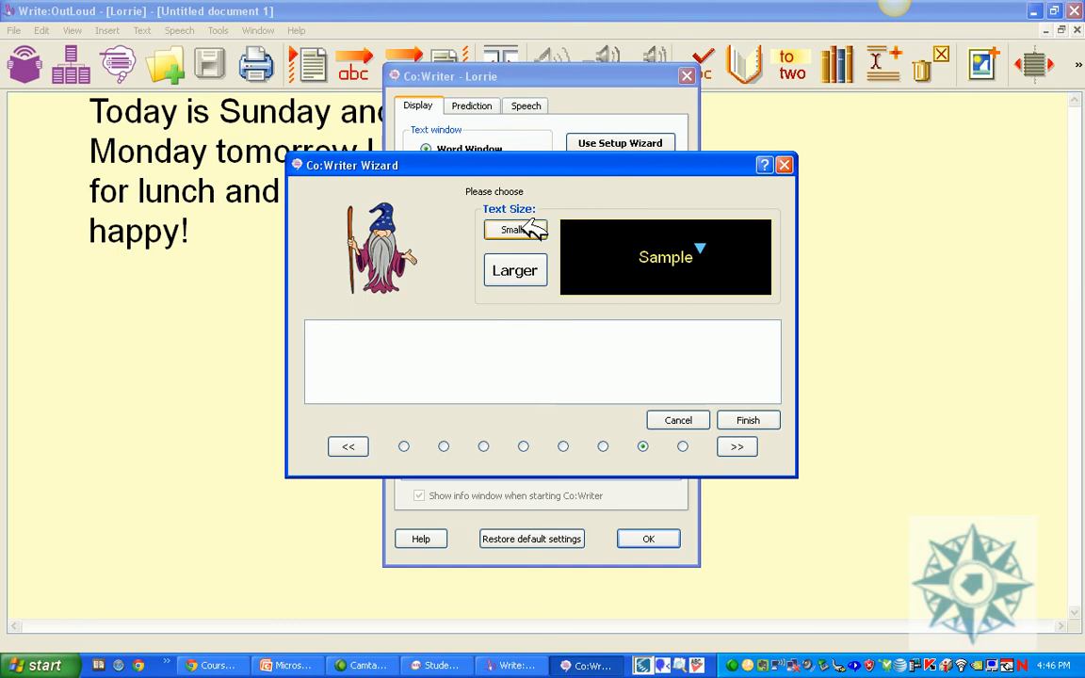
pyautogui.click(535, 267)
pyautogui.click(543, 271)
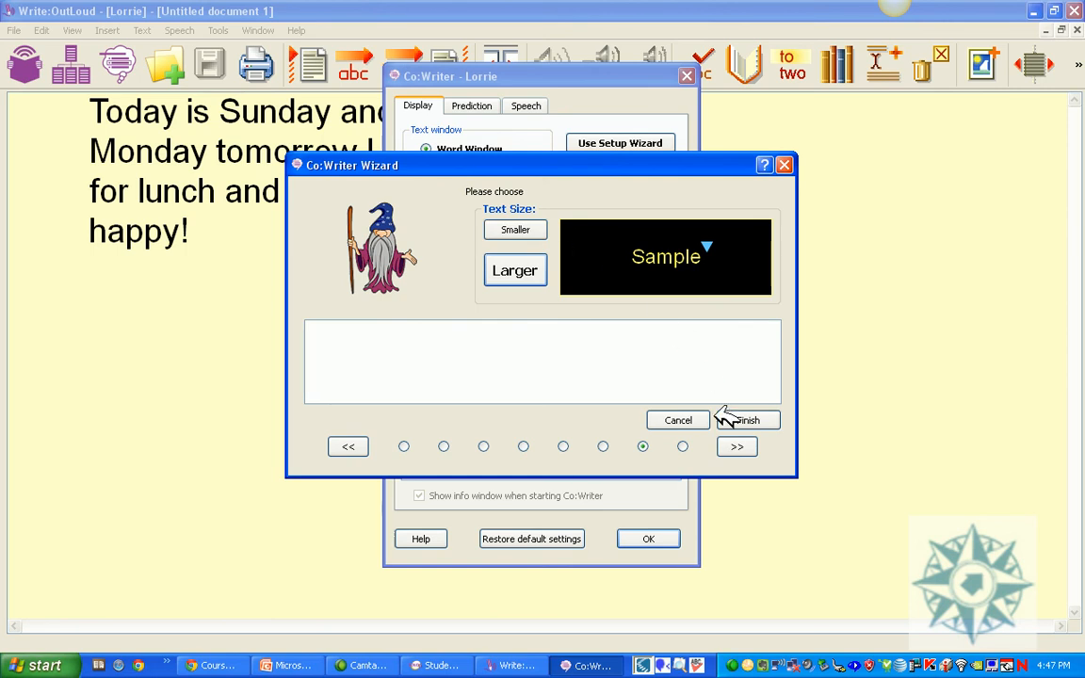
pyautogui.click(739, 447)
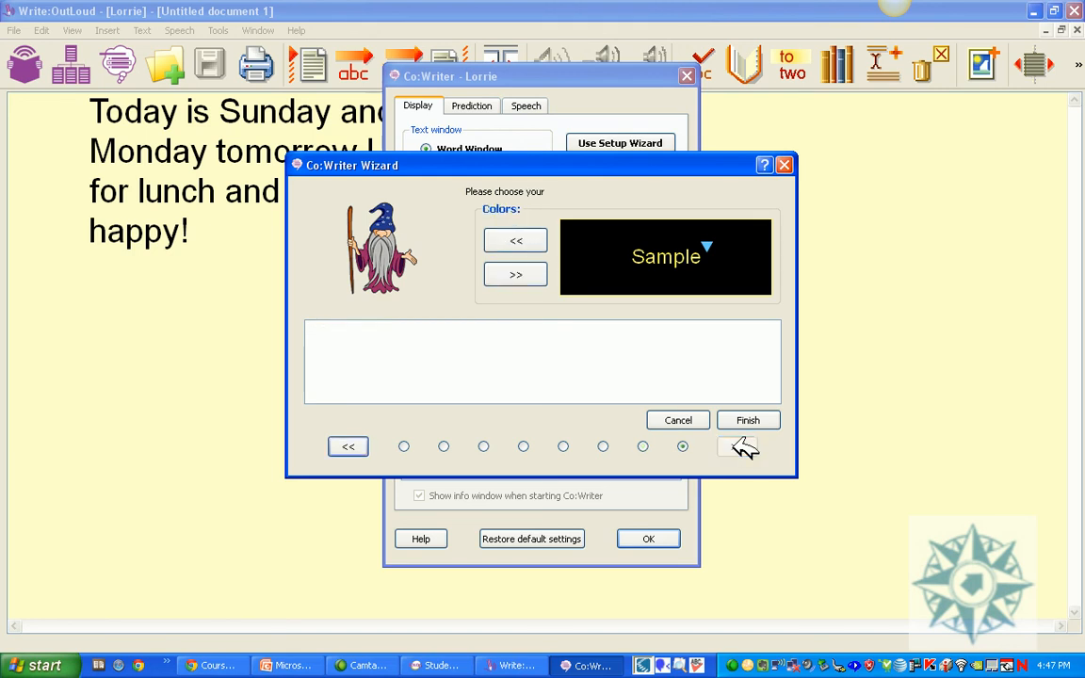
# - Preview several color schemes, return to yellow text on a black background and finish the wizard
pyautogui.click(515, 241)
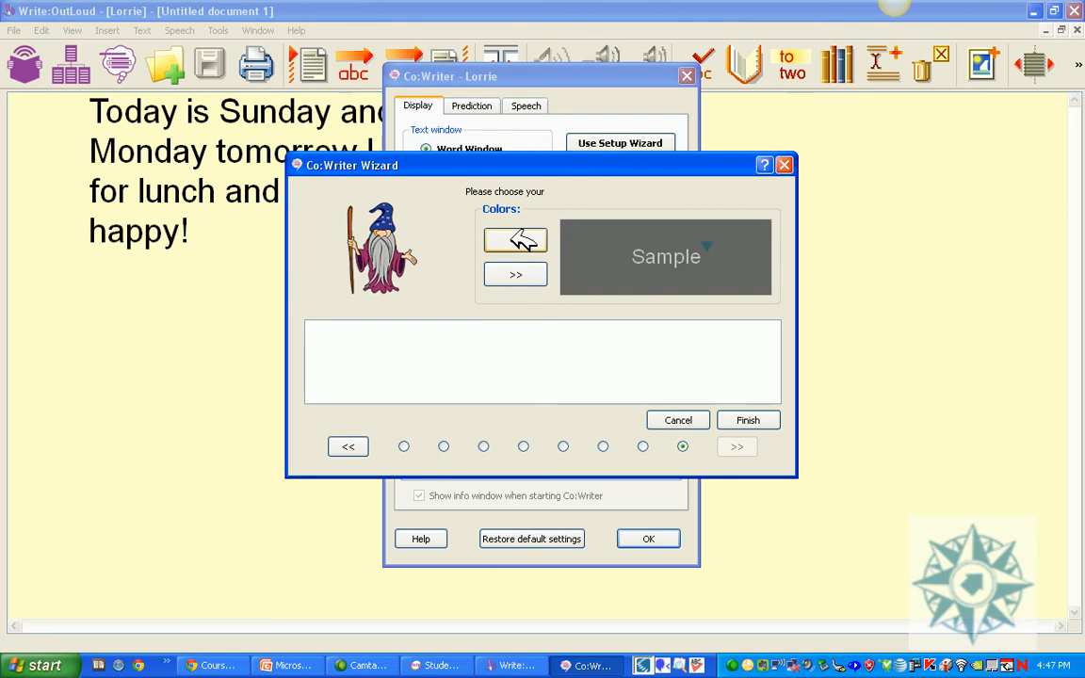
pyautogui.click(515, 242)
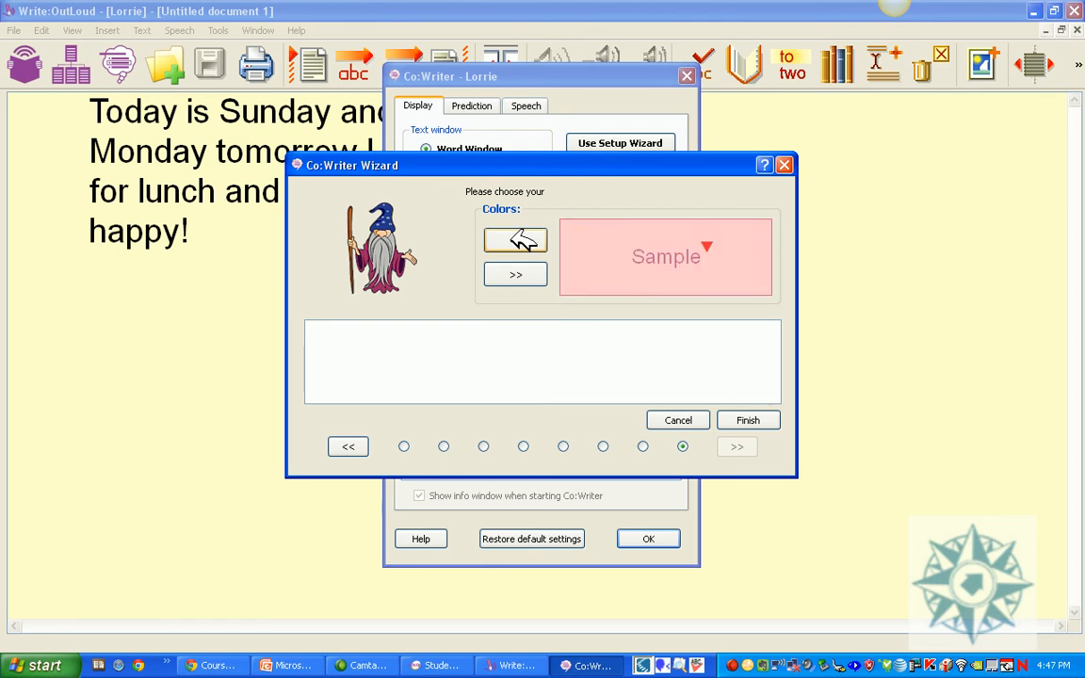
pyautogui.click(517, 240)
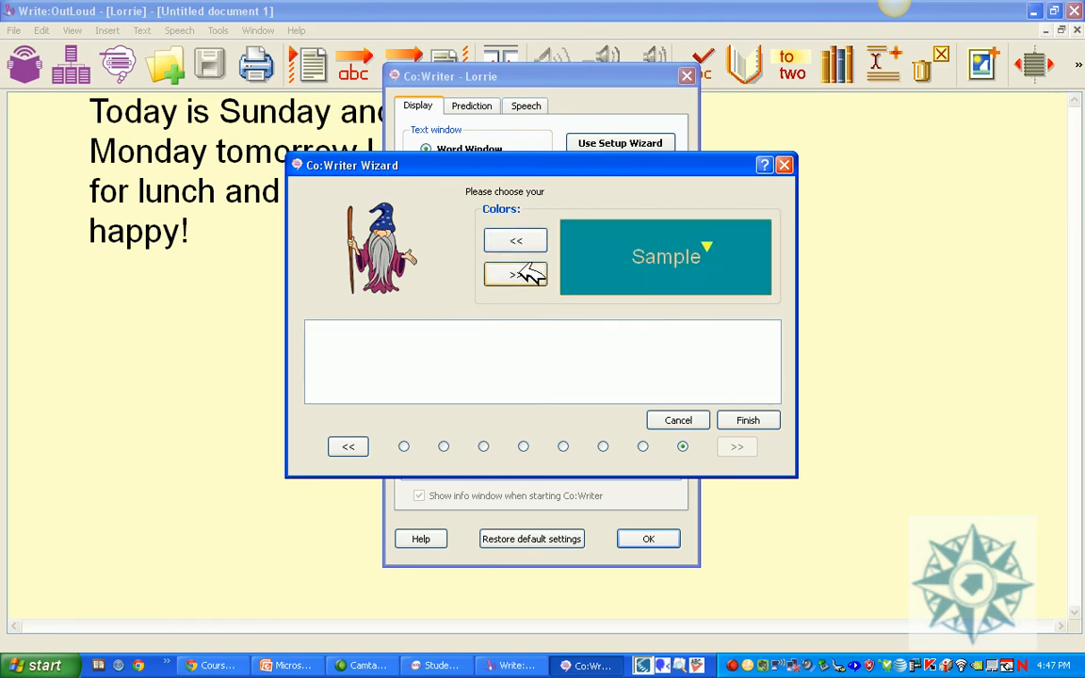
pyautogui.click(527, 274)
pyautogui.click(527, 274)
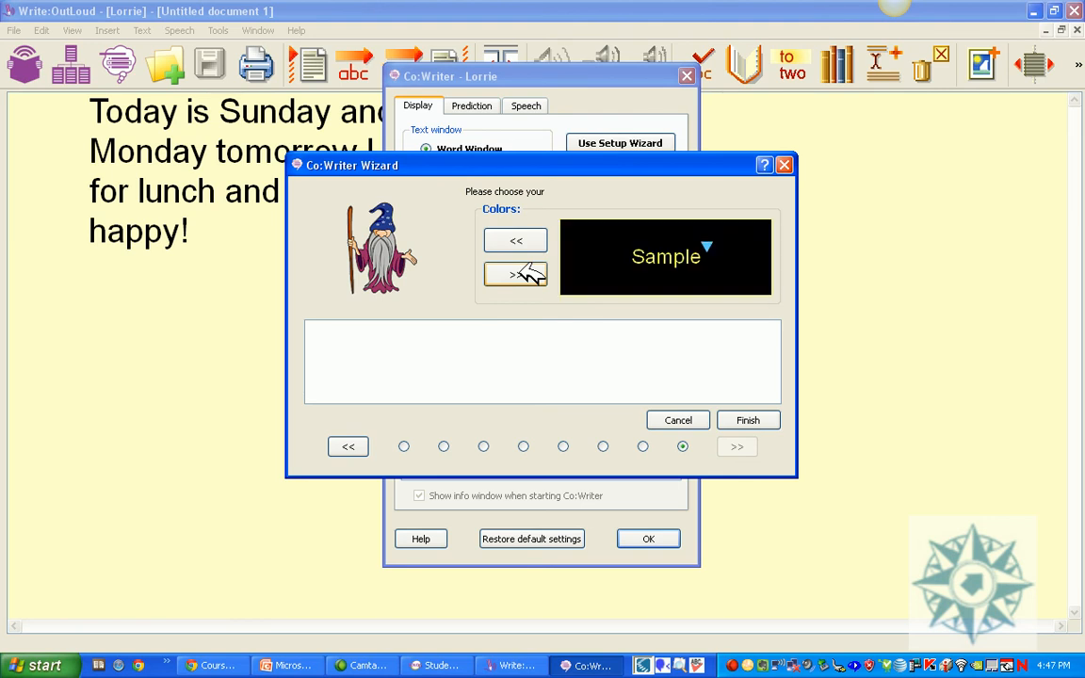
pyautogui.click(528, 274)
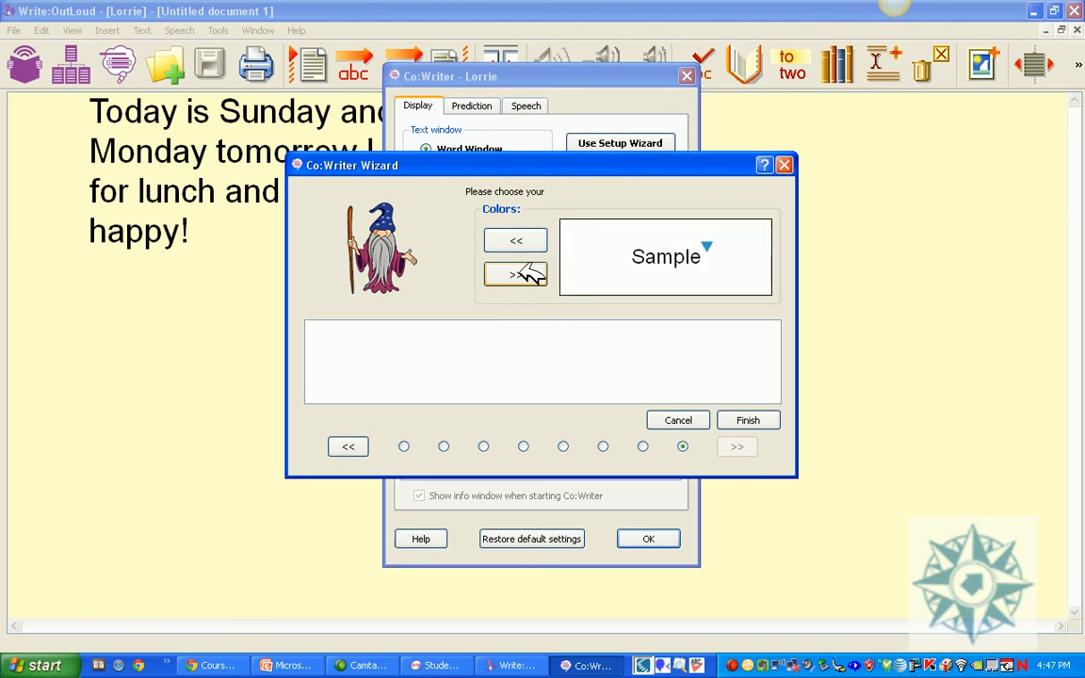
pyautogui.click(527, 274)
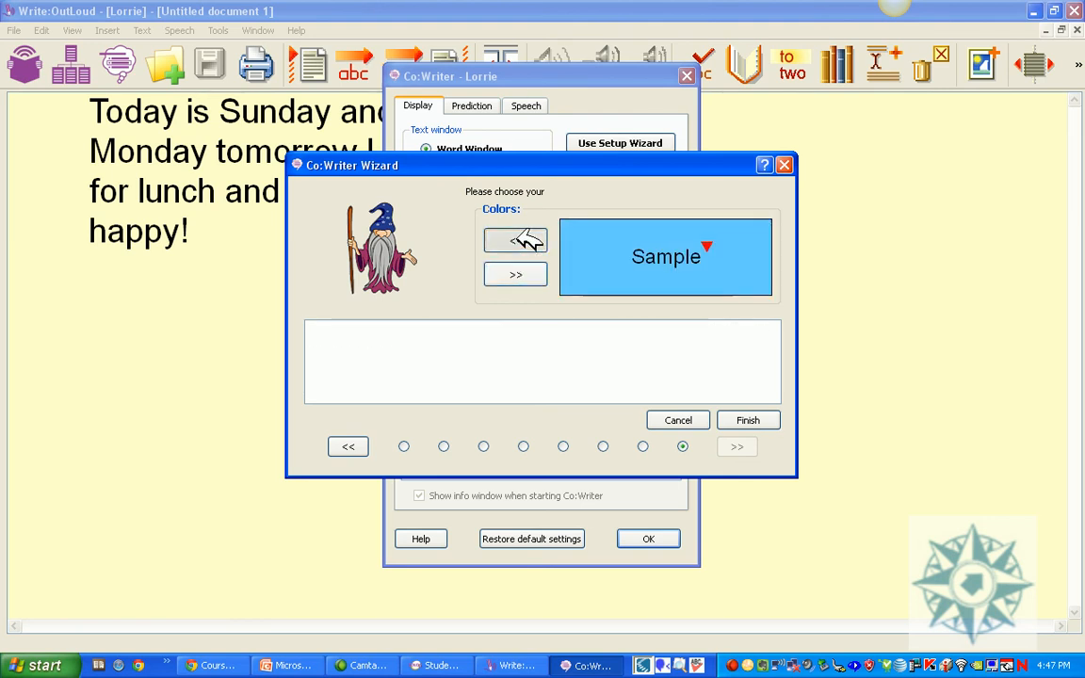
pyautogui.click(524, 241)
pyautogui.click(523, 241)
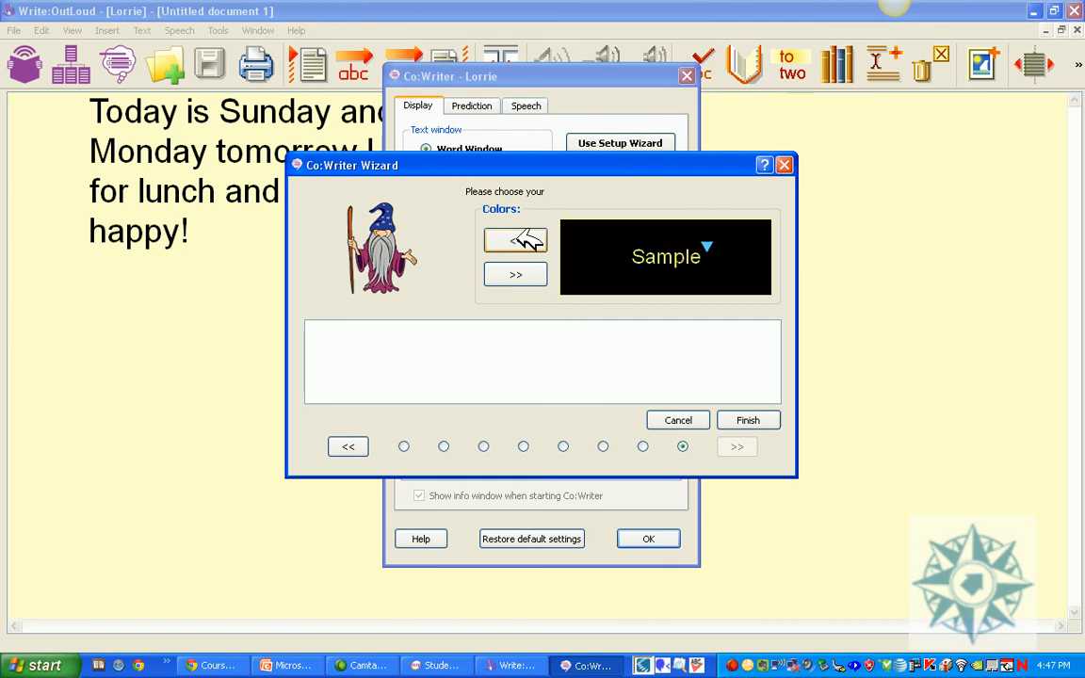
pyautogui.click(759, 422)
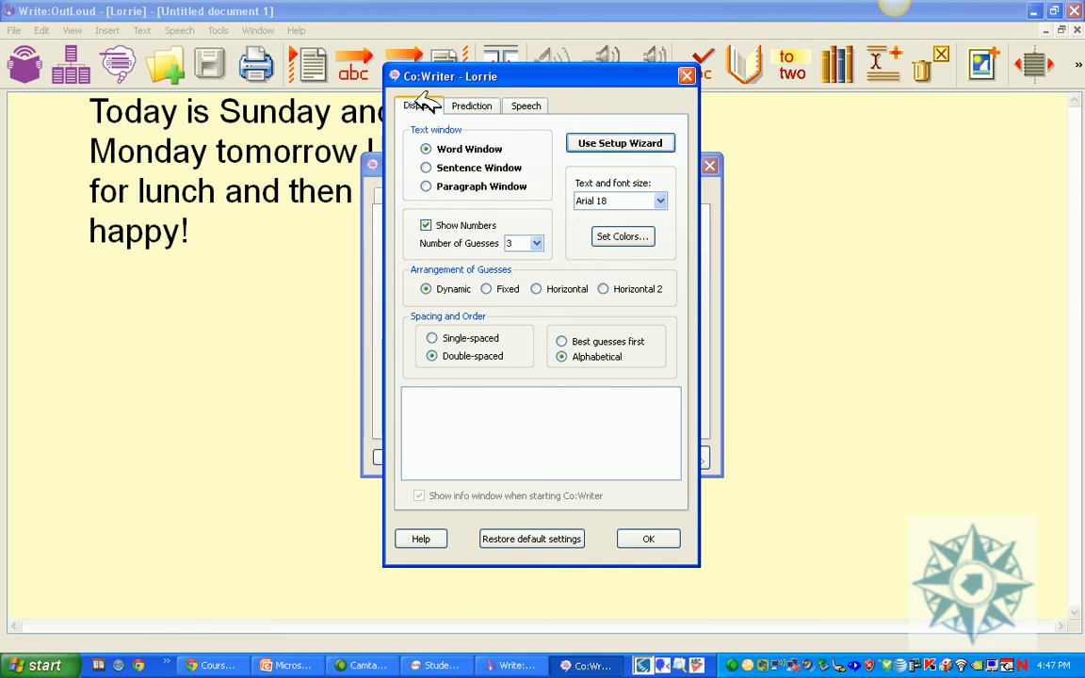
# - Look over the prediction and speech settings and return to the display settings
pyautogui.click(487, 106)
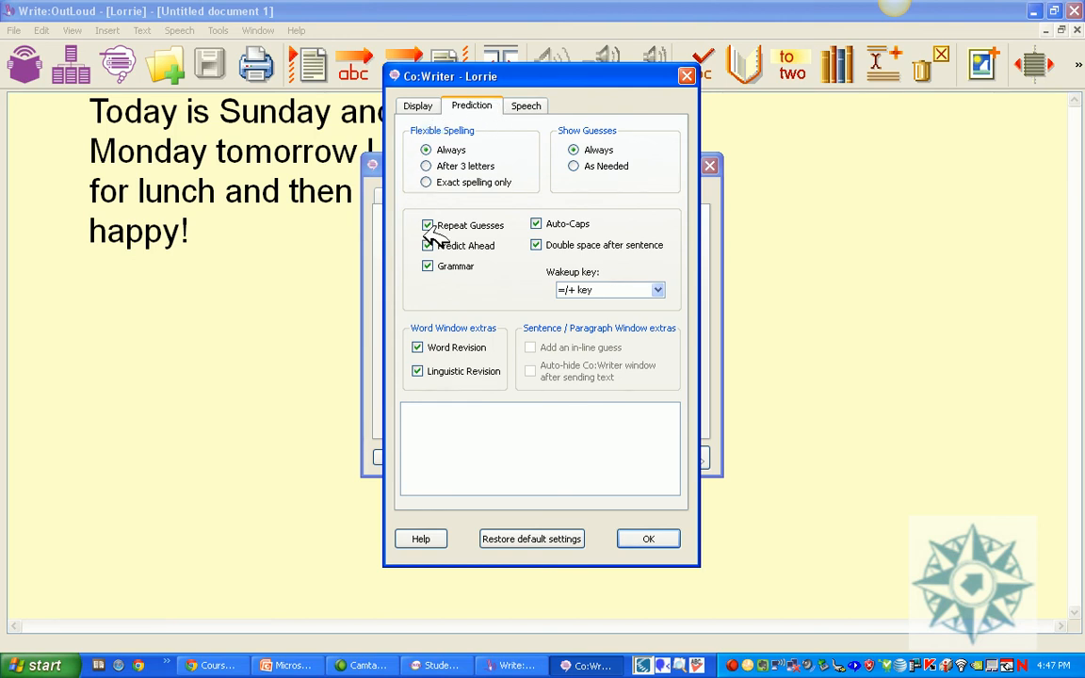
pyautogui.click(525, 105)
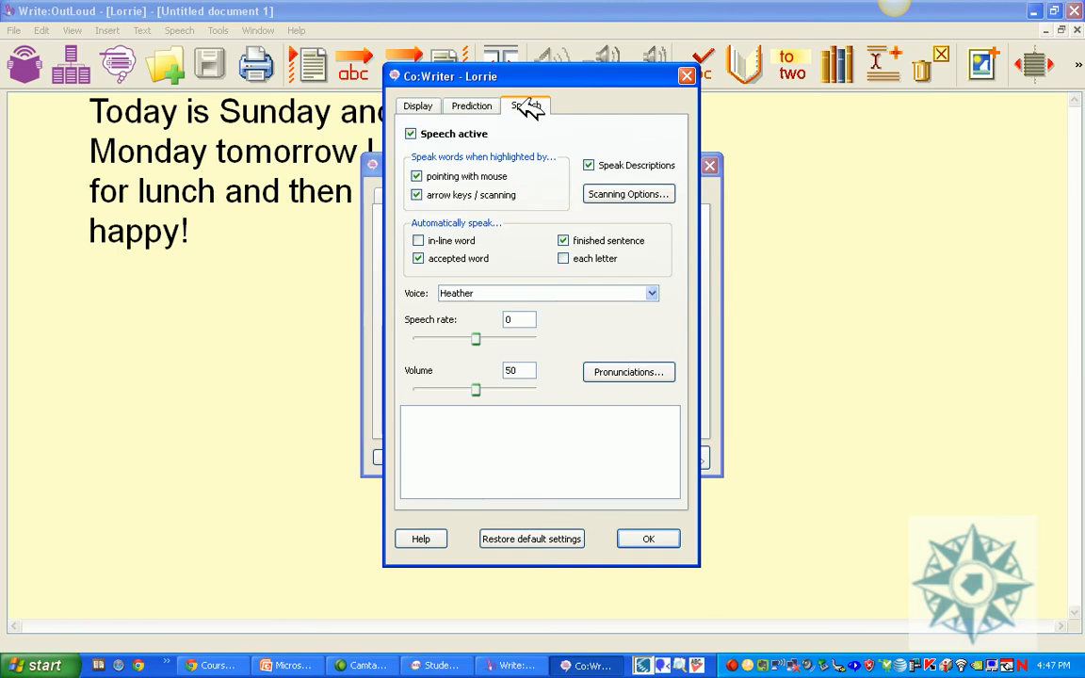
pyautogui.click(414, 107)
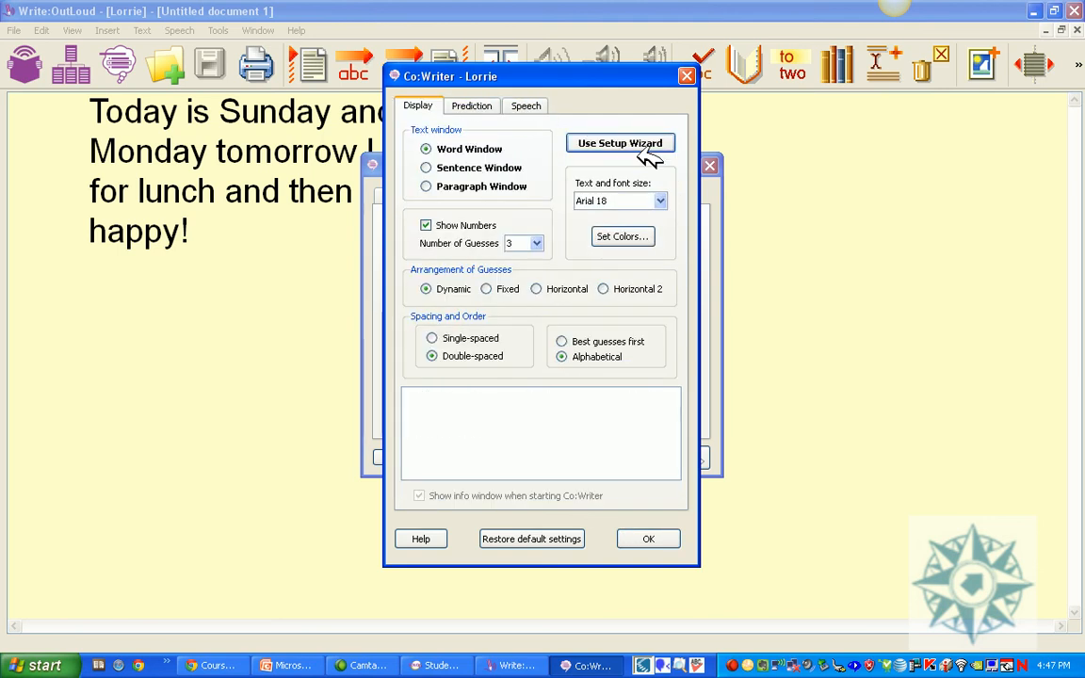
# - Review the speech settings and the scanning options, and close the additional settings
pyautogui.click(533, 107)
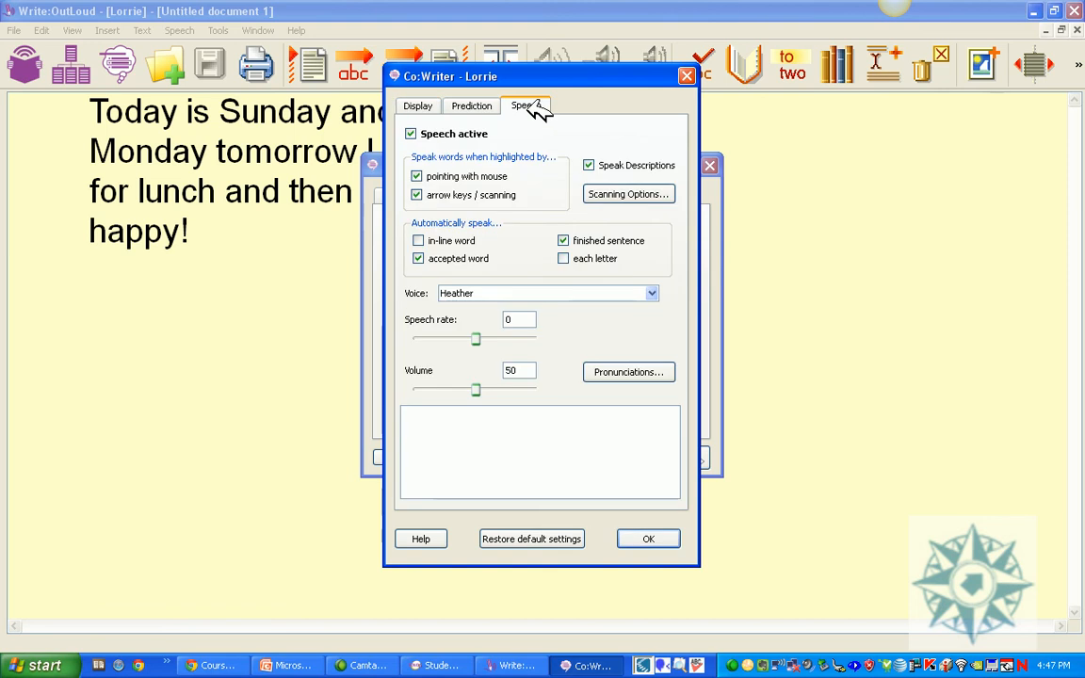
pyautogui.moveTo(657, 162)
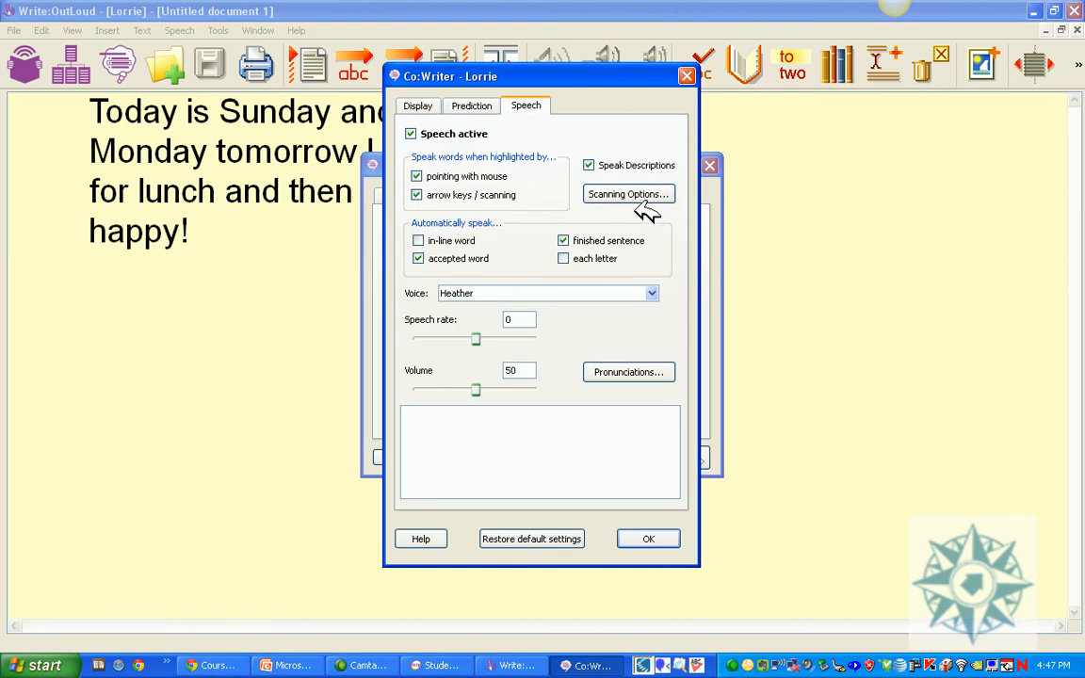
pyautogui.click(633, 190)
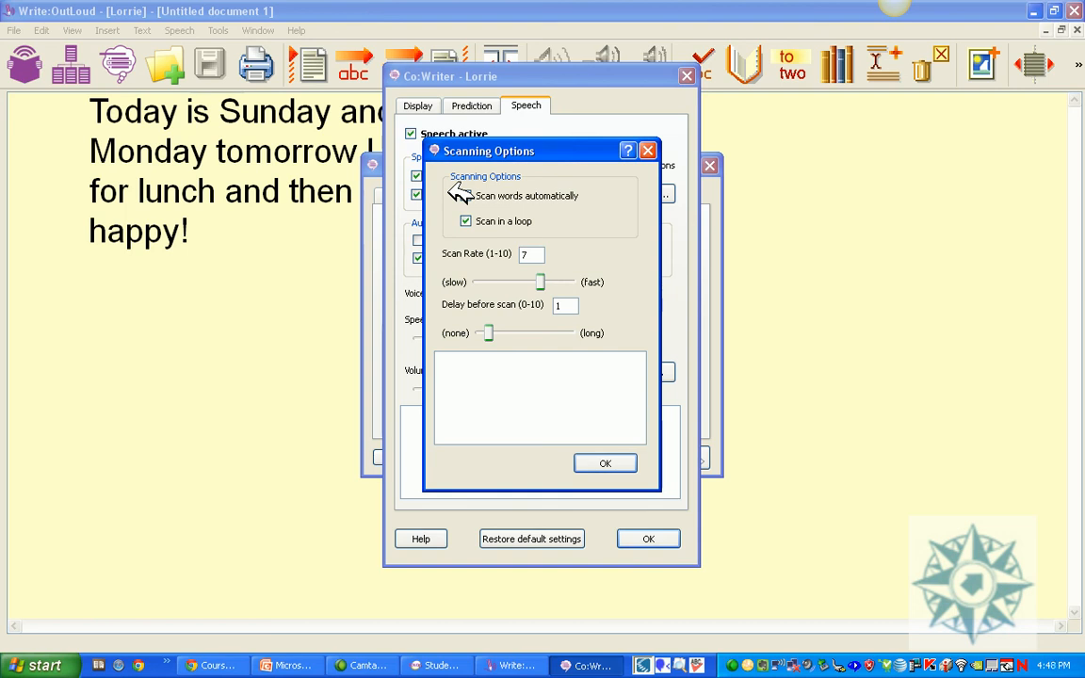
pyautogui.moveTo(474, 218)
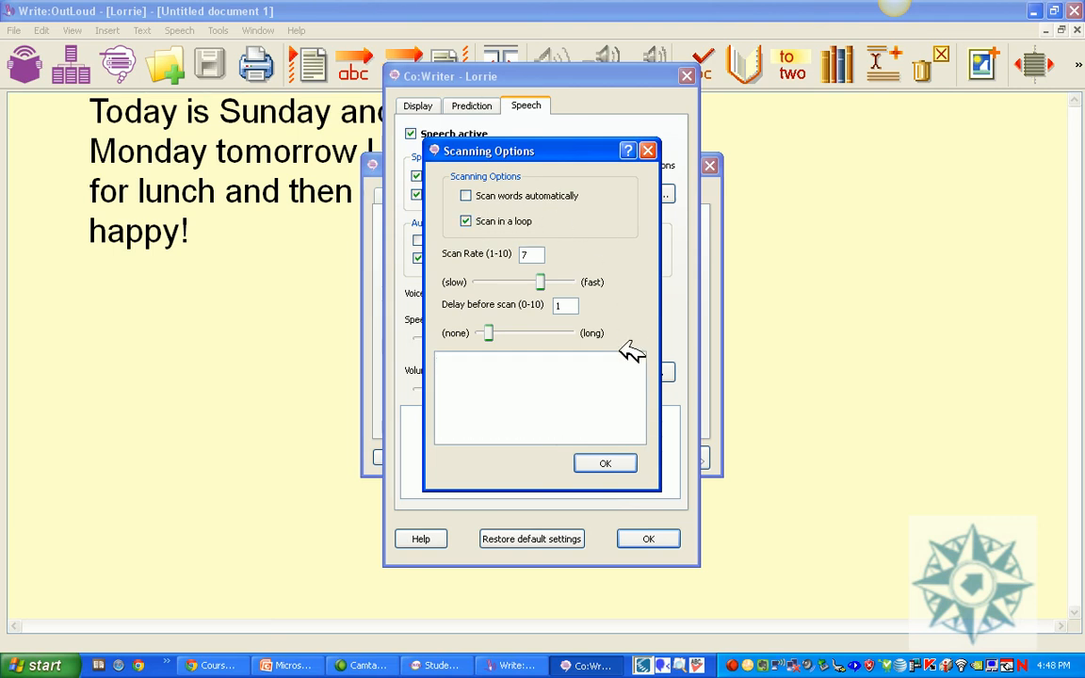
pyautogui.click(605, 464)
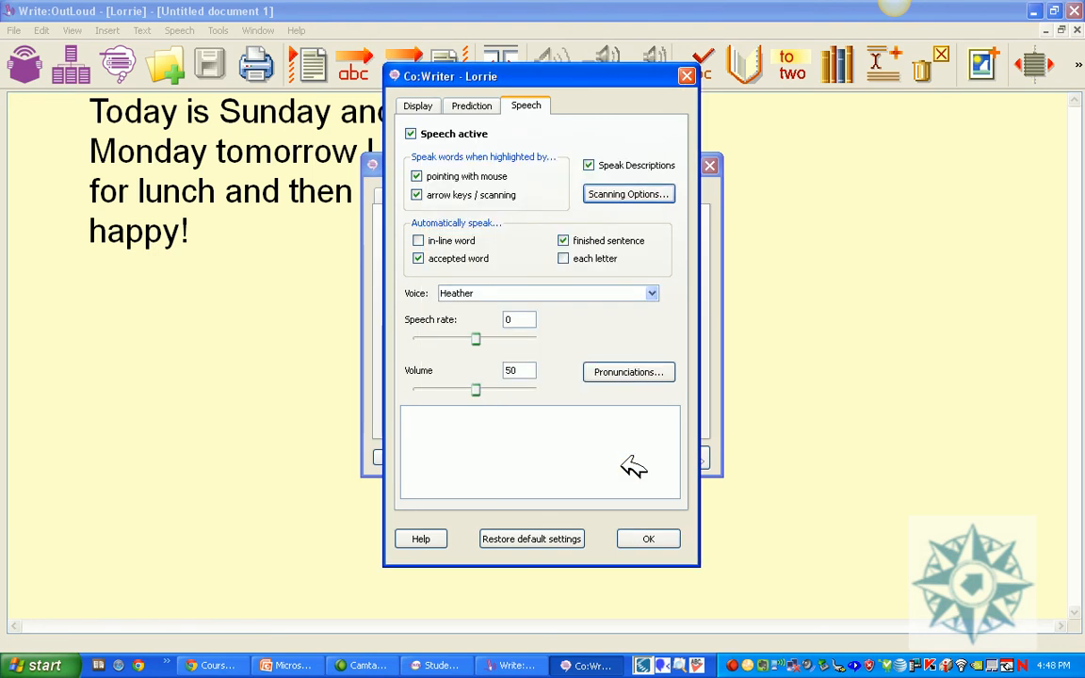
pyautogui.click(660, 538)
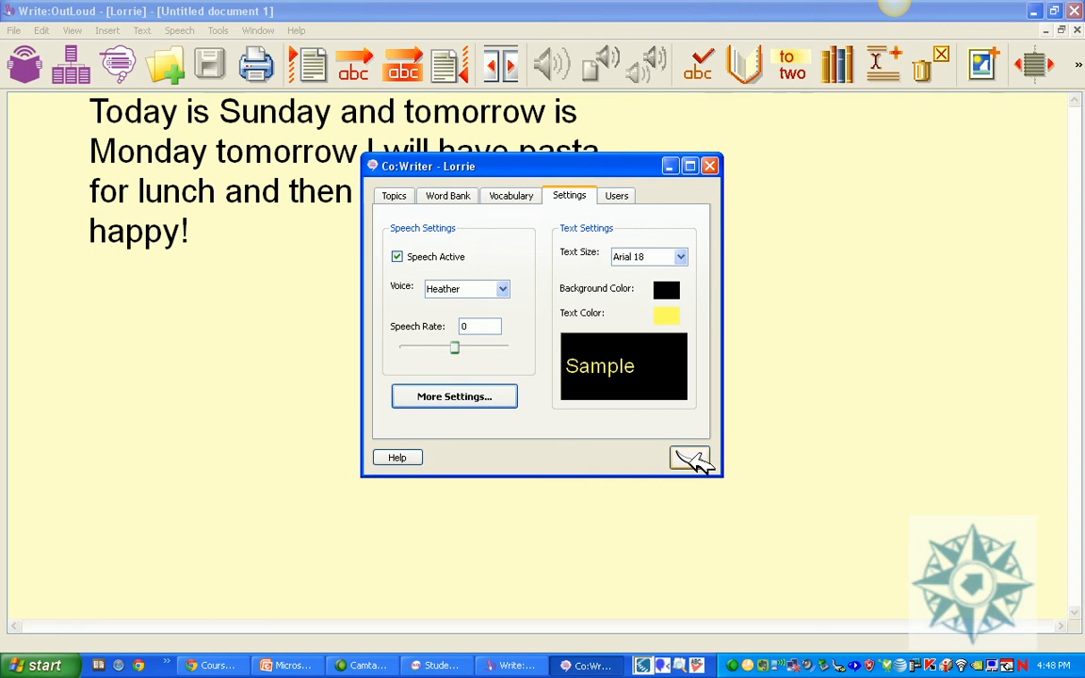
# - Examine the list of Co:Writer users from its beginning, along with the user activation options, and return to the document
pyautogui.click(620, 194)
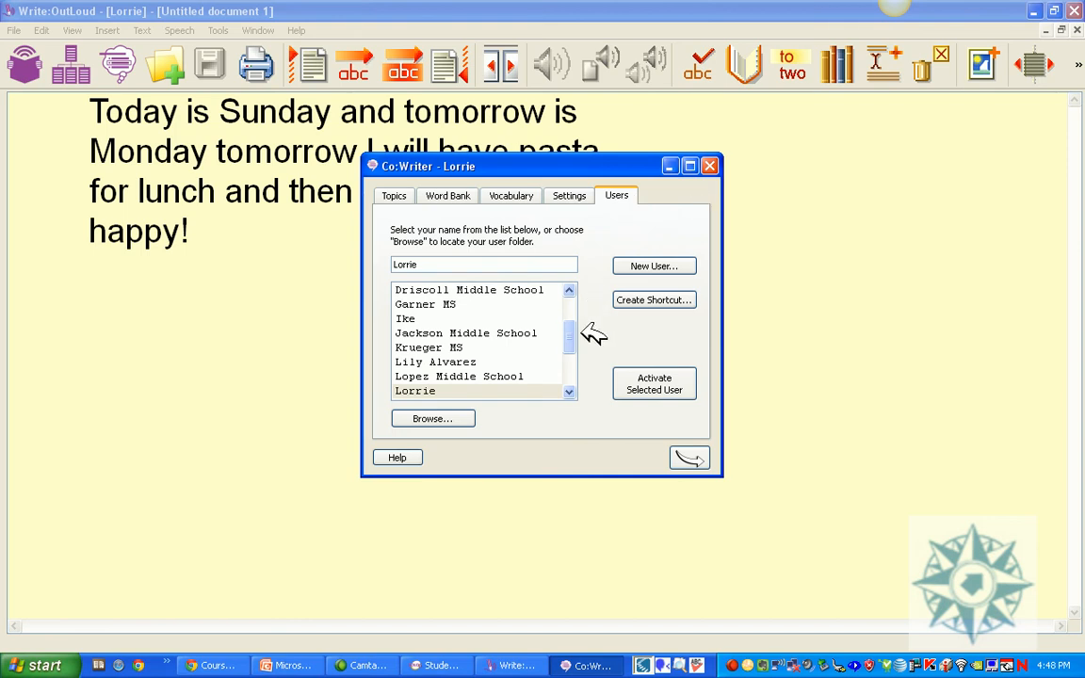
pyautogui.moveTo(571, 328); pyautogui.dragTo(571, 290)
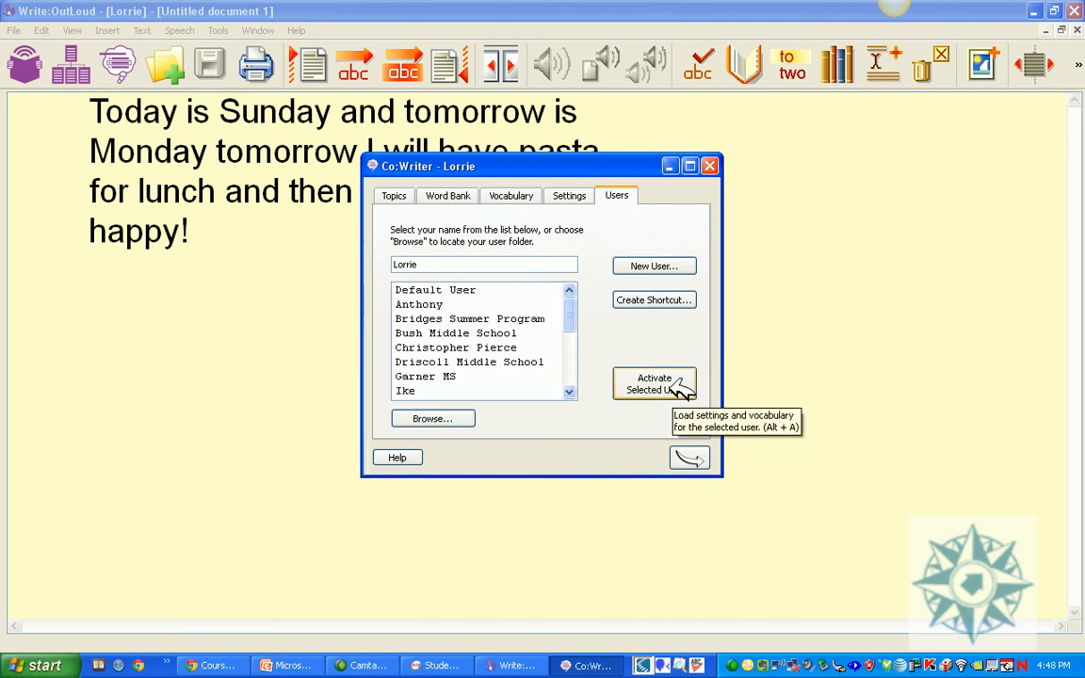
pyautogui.click(690, 458)
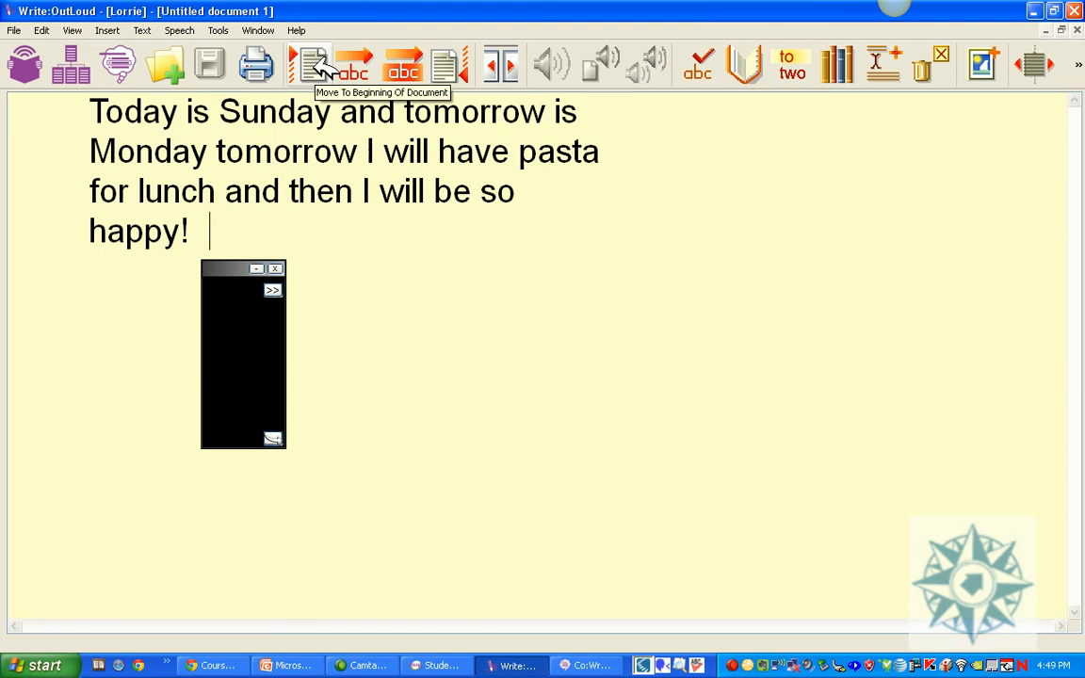
# - Move the insertion point to the beginning of the document
pyautogui.click(318, 63)
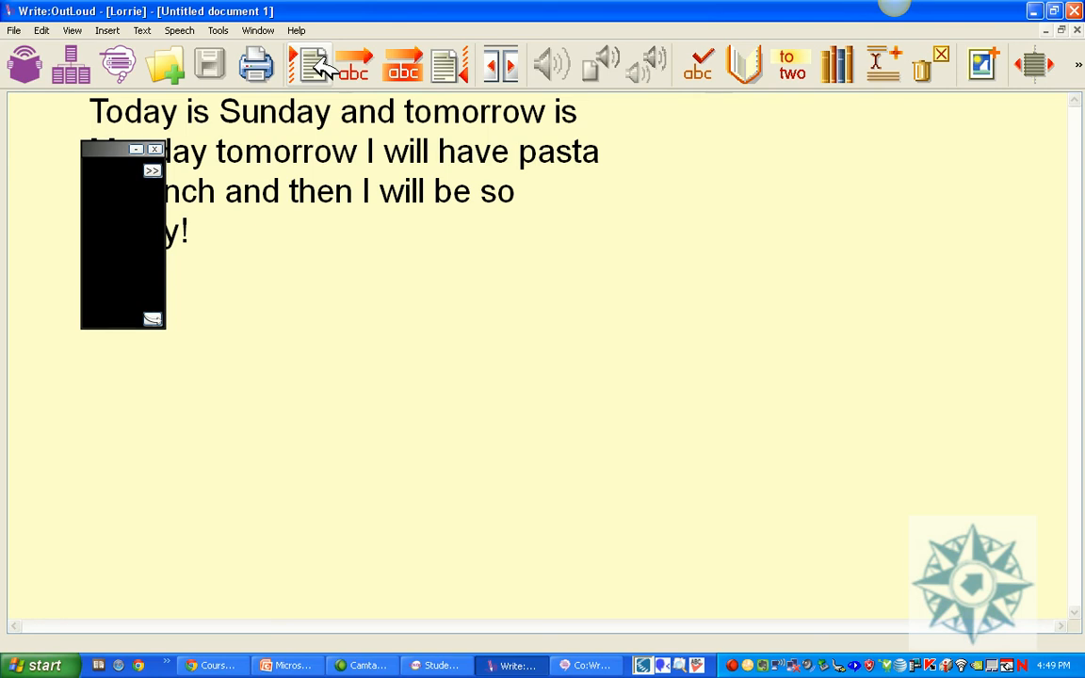